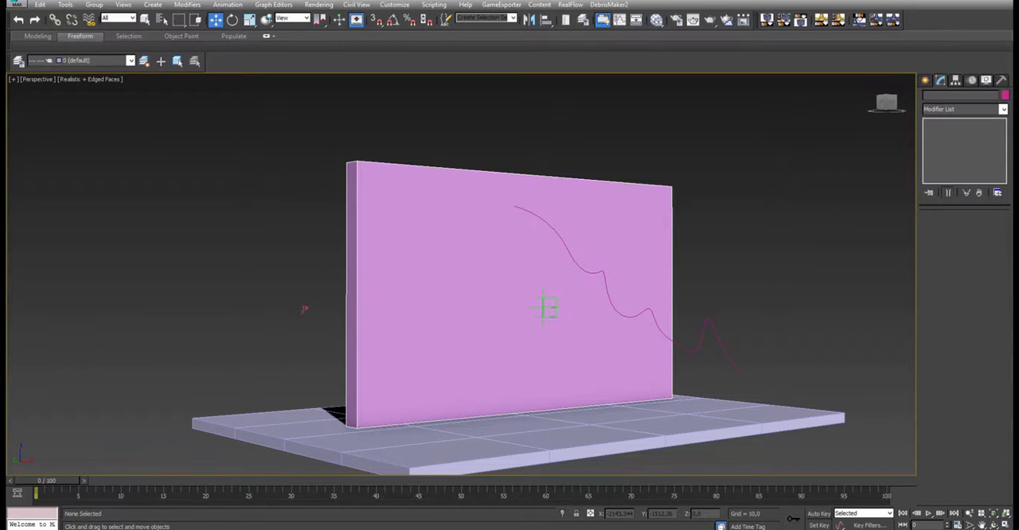
# - Pick the wavy line beside the wall as the Shape Frag object of the wall's Thinking Particles system
pyautogui.moveTo(1018, 107); pyautogui.dragTo(398, 1)
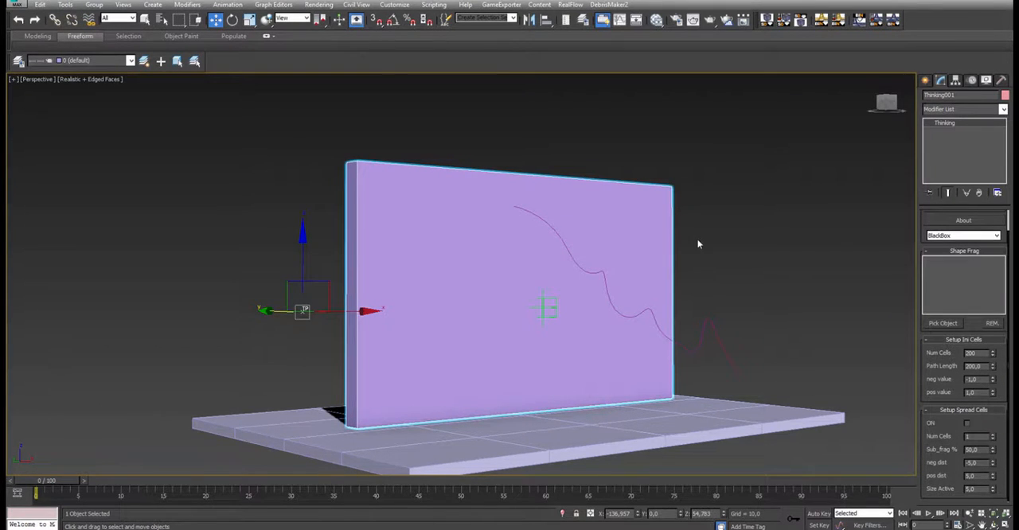
pyautogui.moveTo(697, 239); pyautogui.dragTo(673, 222, button='middle')
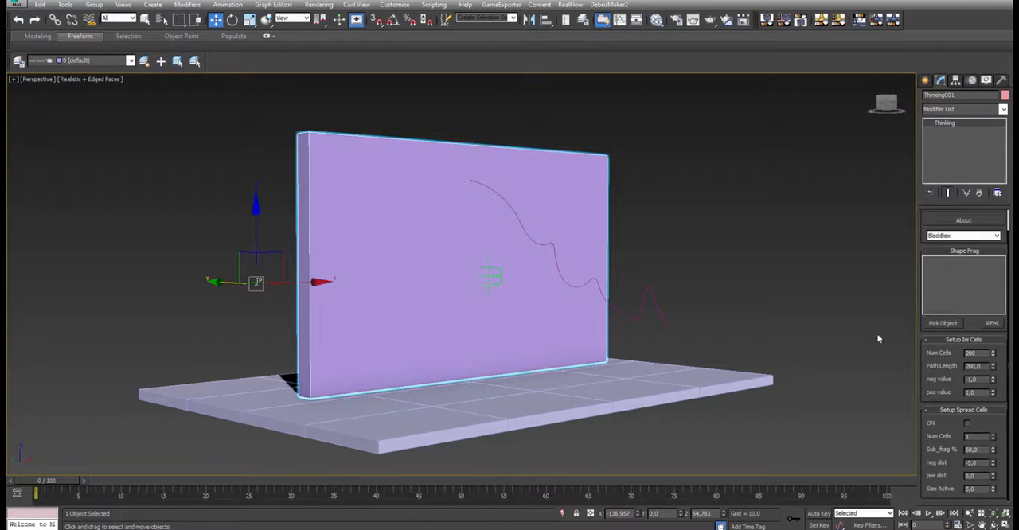
pyautogui.click(943, 323)
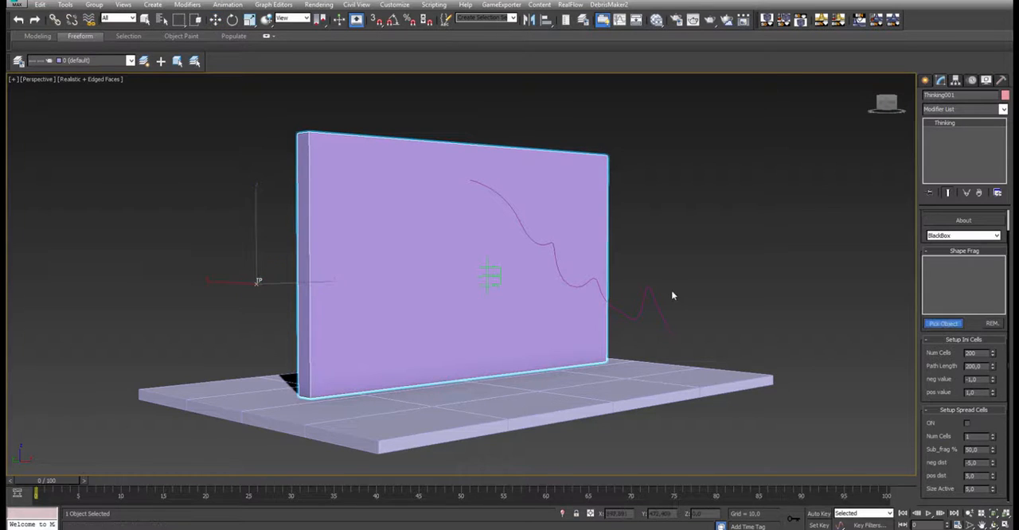
pyautogui.click(649, 291)
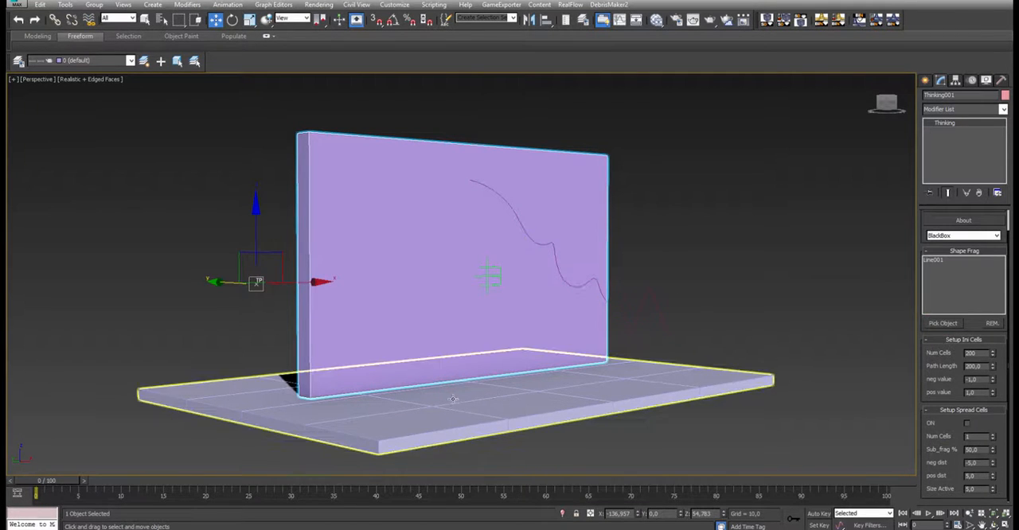
# - Switch the viewport to wireframe, inspect the wall's fracture pattern at frame 1 and return to frame 0
pyautogui.press('F3')
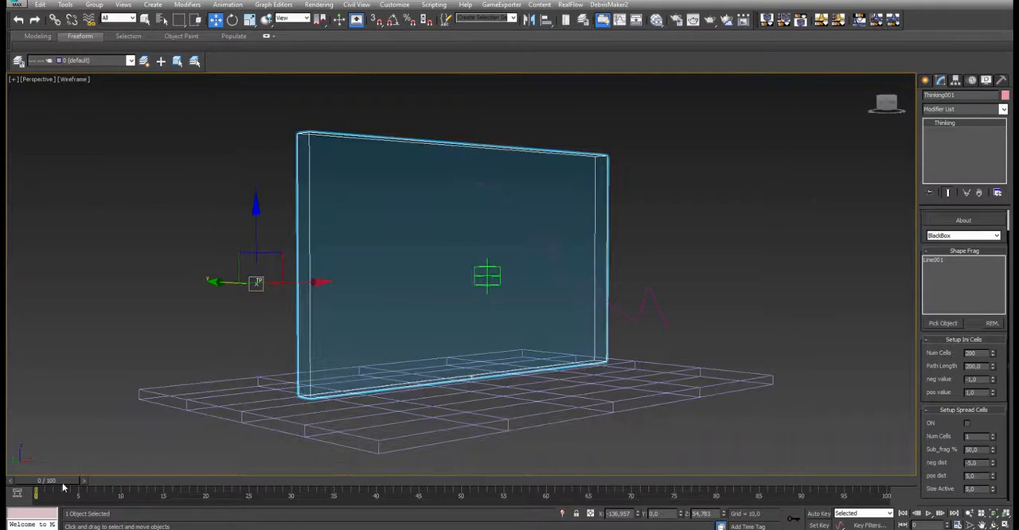
pyautogui.moveTo(57, 485); pyautogui.dragTo(61, 483)
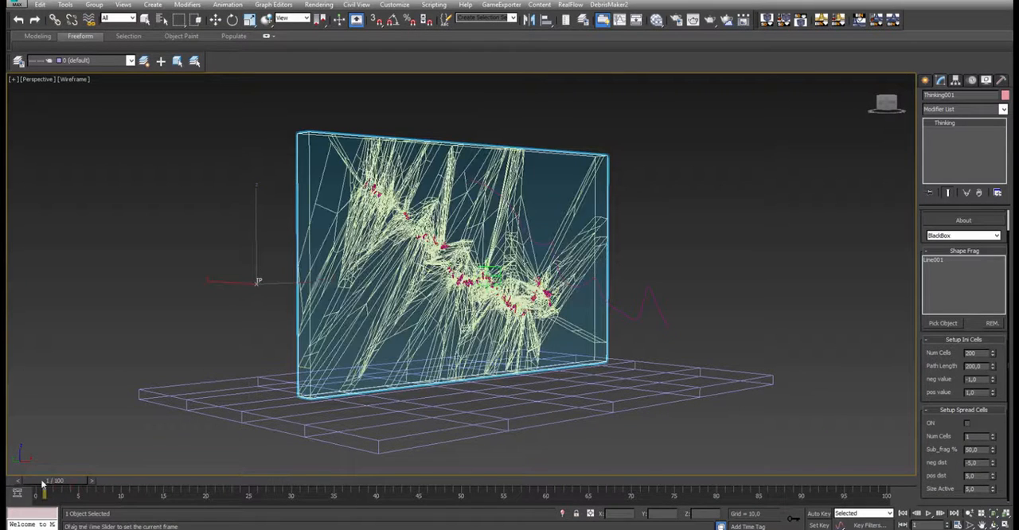
pyautogui.click(16, 481)
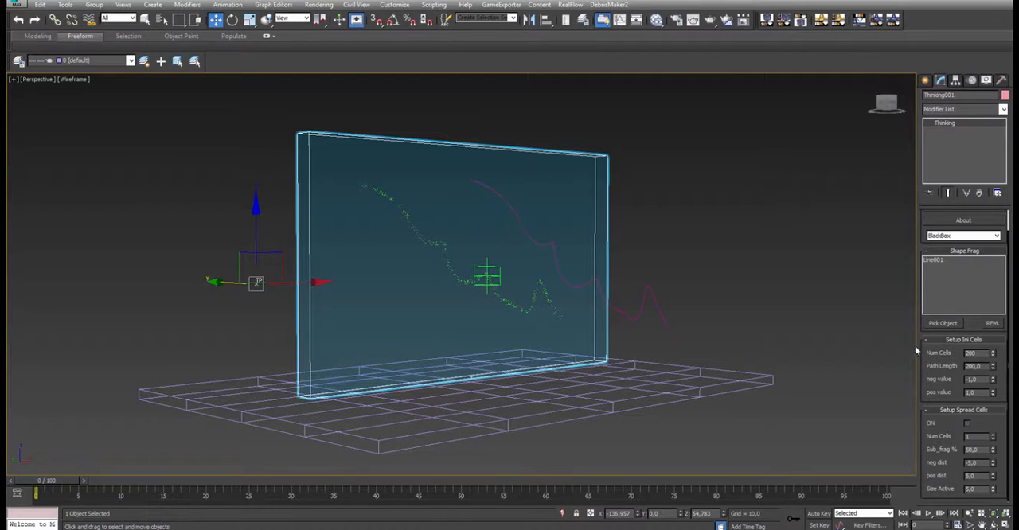
# - Try 50 and 100 as the number of initial cells
pyautogui.moveTo(979, 355); pyautogui.dragTo(958, 354)
pyautogui.write('50')
pyautogui.press('Return')
pyautogui.write('100')
pyautogui.press('Return')
# - Try path lengths of 10, 20 and 50 for the initial cells, and settle on 250
pyautogui.doubleClick(972, 367)
pyautogui.write('10')
pyautogui.press('Return')
pyautogui.write('20')
pyautogui.press('Return')
pyautogui.write('50')
pyautogui.press('Return')
pyautogui.write('250')
pyautogui.press('Return')
# - Set the initial cells' neg value to -5 and pos value to 5
pyautogui.scroll(1, 943, 382)
pyautogui.scroll(-1, 951, 364)
pyautogui.rightClick(992, 380)
pyautogui.rightClick(993, 393)
pyautogui.doubleClick(966, 379)
pyautogui.write('1')
pyautogui.press('Return')
pyautogui.write('5')
pyautogui.press('Return')
pyautogui.press('Tab')
pyautogui.write('5')
pyautogui.press('Return')
# - Set the number of initial cells to 500 and turn on the spread cells
pyautogui.doubleClick(964, 351)
pyautogui.write('6500')
pyautogui.press('Return')
pyautogui.click(966, 423)
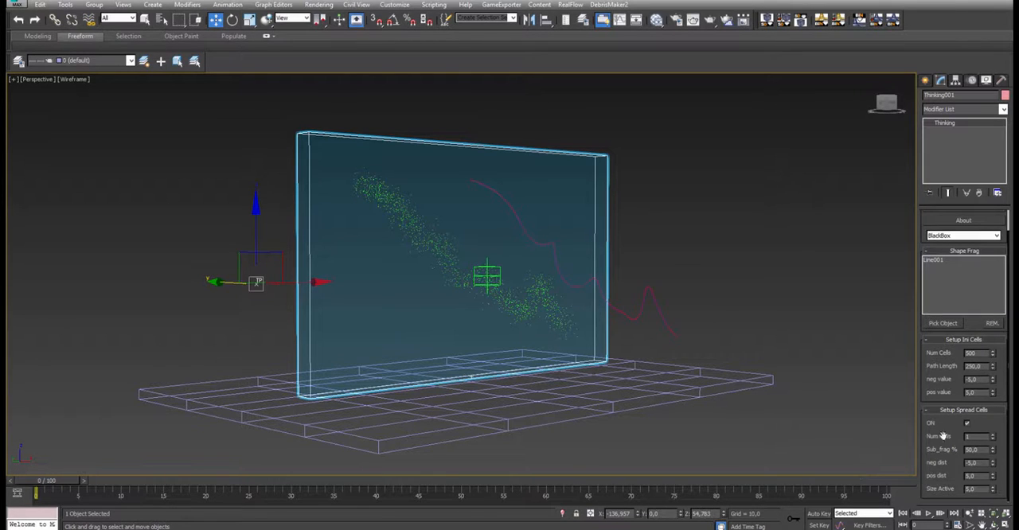
# - Try Sub_frag percentages of 10 and 100 for the spread cells, and restore 50
pyautogui.doubleClick(977, 452)
pyautogui.write('10')
pyautogui.press('Return')
pyautogui.write('100')
pyautogui.press('Return')
pyautogui.write('50')
pyautogui.press('Return')
# - Set the initial cells' neg value to -2 and pos value to 2
pyautogui.doubleClick(985, 380)
pyautogui.write('-2')
pyautogui.press('Return')
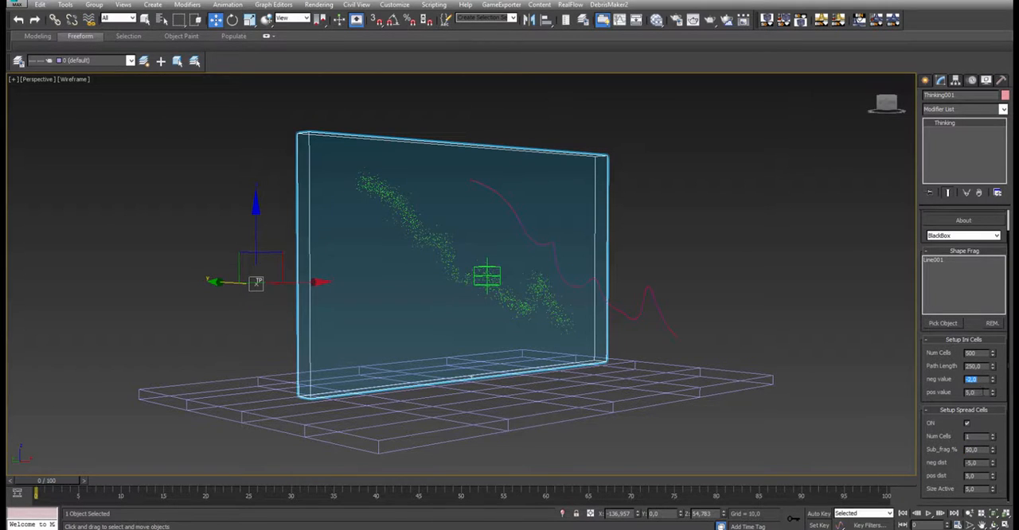
pyautogui.doubleClick(986, 392)
pyautogui.write('2')
pyautogui.press('Return')
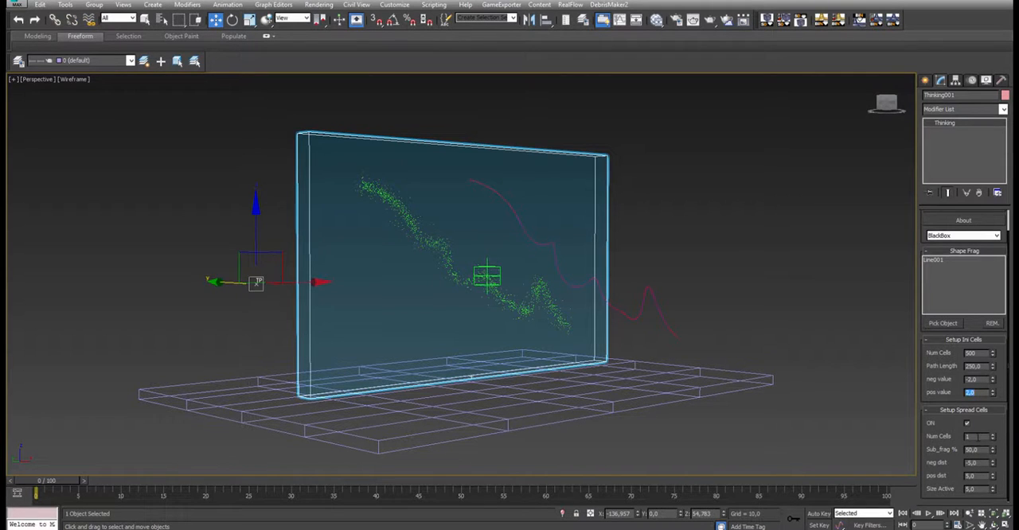
# - Set the number of spread cells to 2 and show the fractured wall shaded with edges at frame 1
pyautogui.click(992, 435)
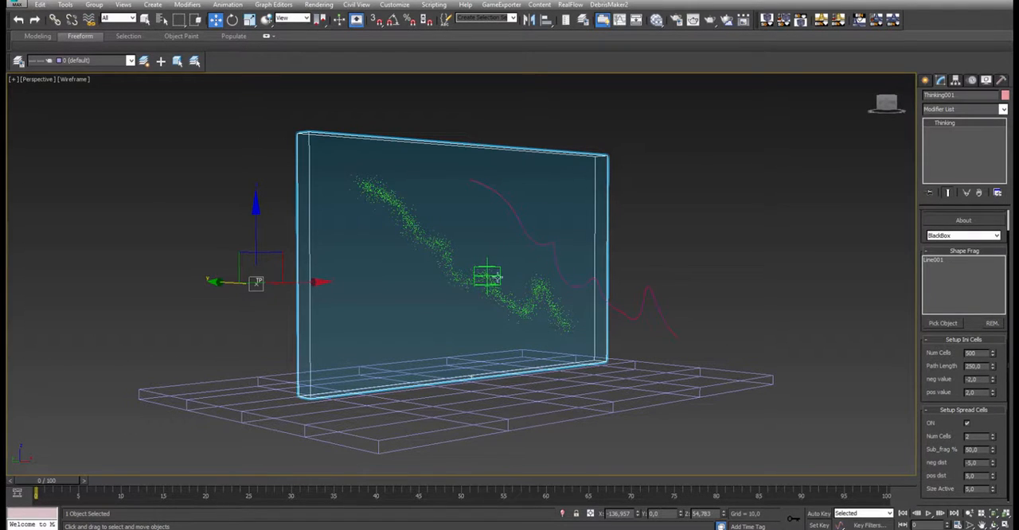
pyautogui.click(940, 514)
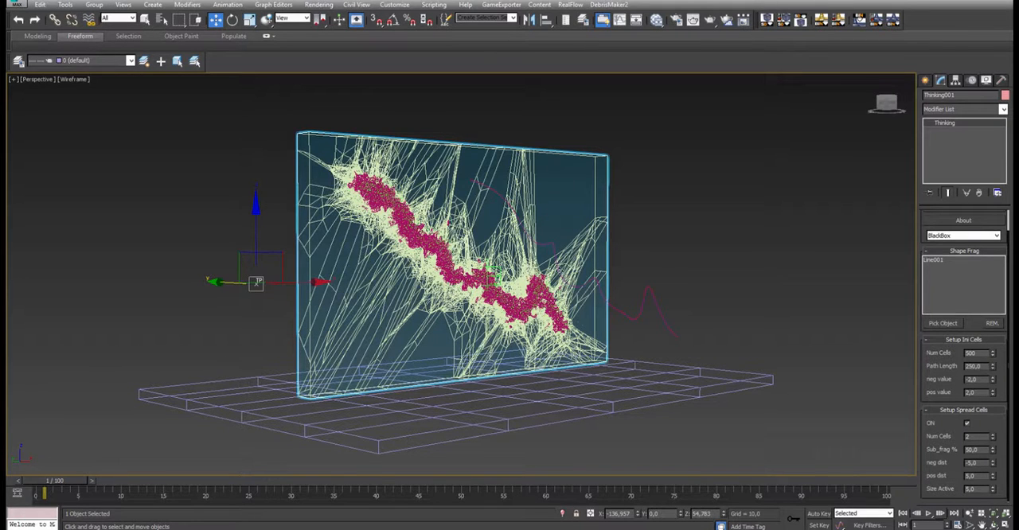
pyautogui.click(658, 257)
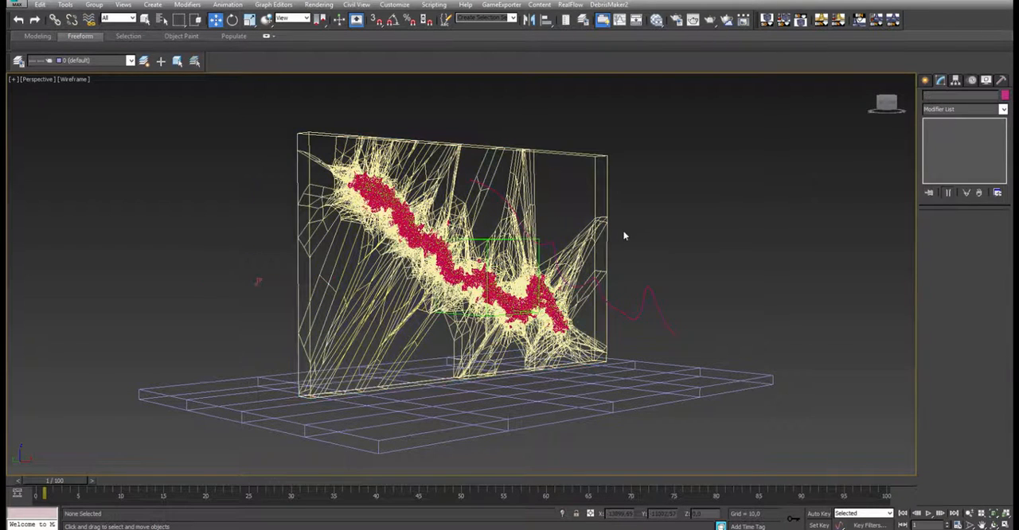
pyautogui.press('F3')
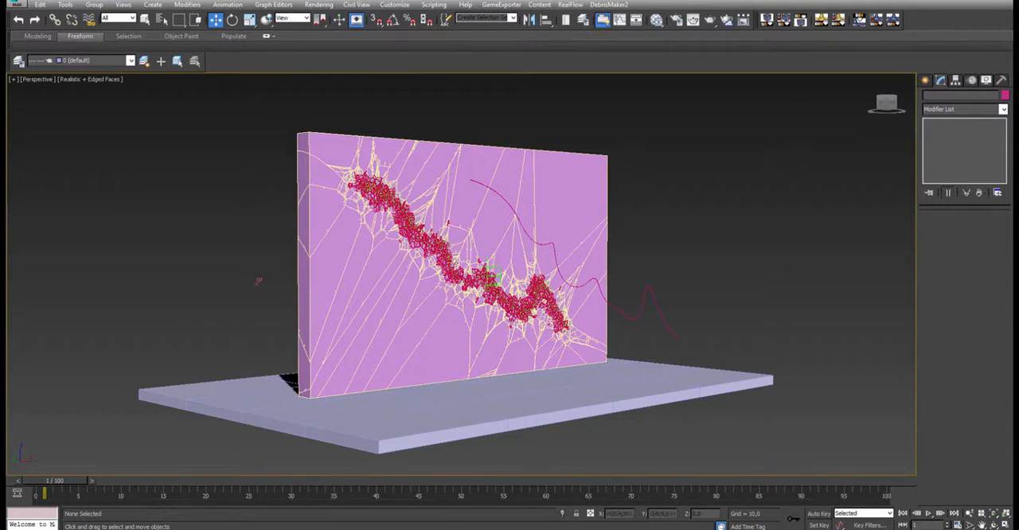
# - Play the wall's fracture simulation, stop it and return to frame 0
pyautogui.click(928, 515)
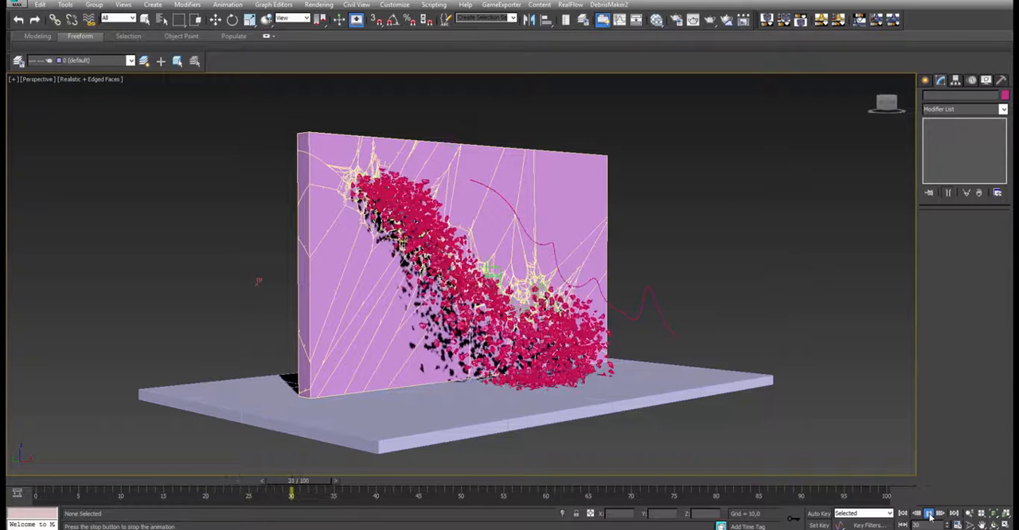
pyautogui.click(929, 515)
pyautogui.press('Home')
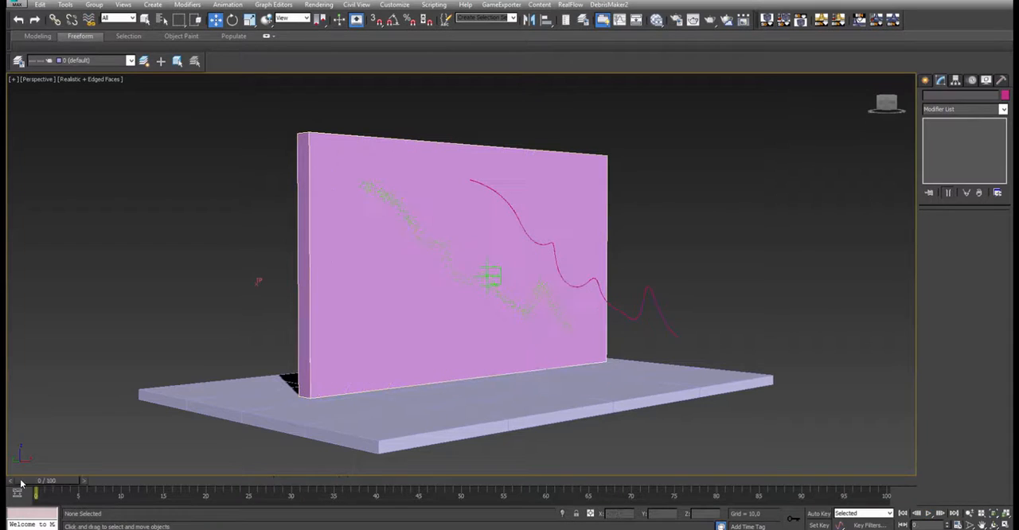
# - Reselect the Thinking Particles system and set the number of initial cells to 100
pyautogui.click(256, 281)
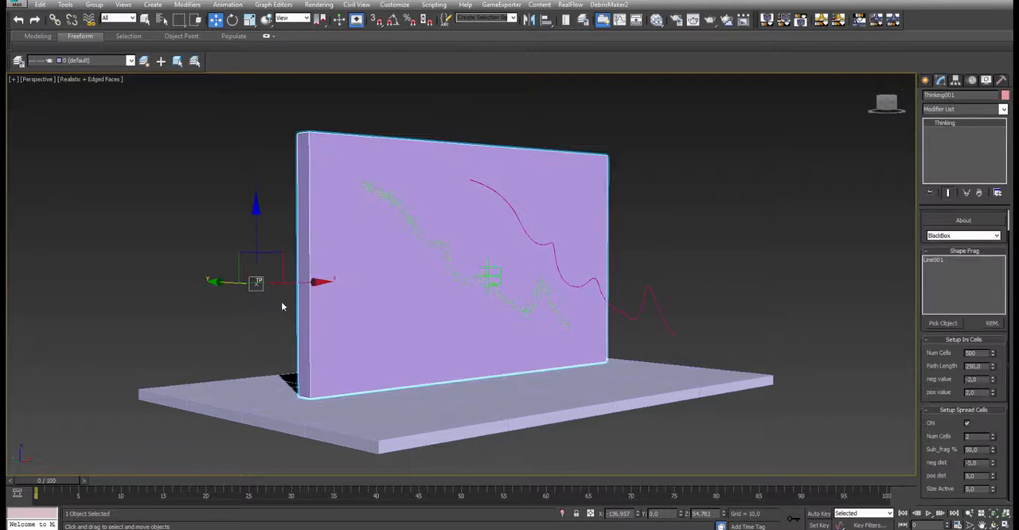
pyautogui.doubleClick(970, 352)
pyautogui.write('100')
pyautogui.press('Return')
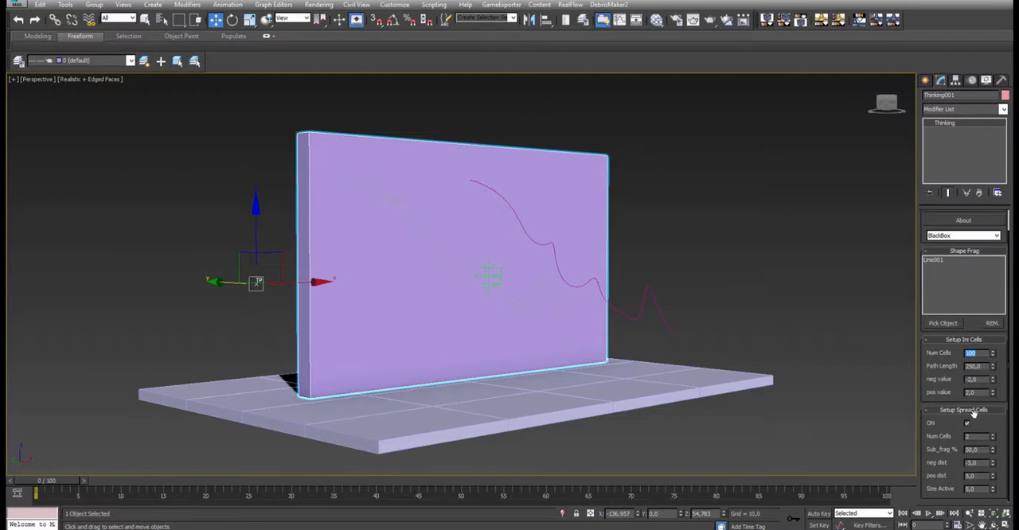
# - Play the simulation to check the reduced cell count, and go back to the first frame
pyautogui.click(928, 514)
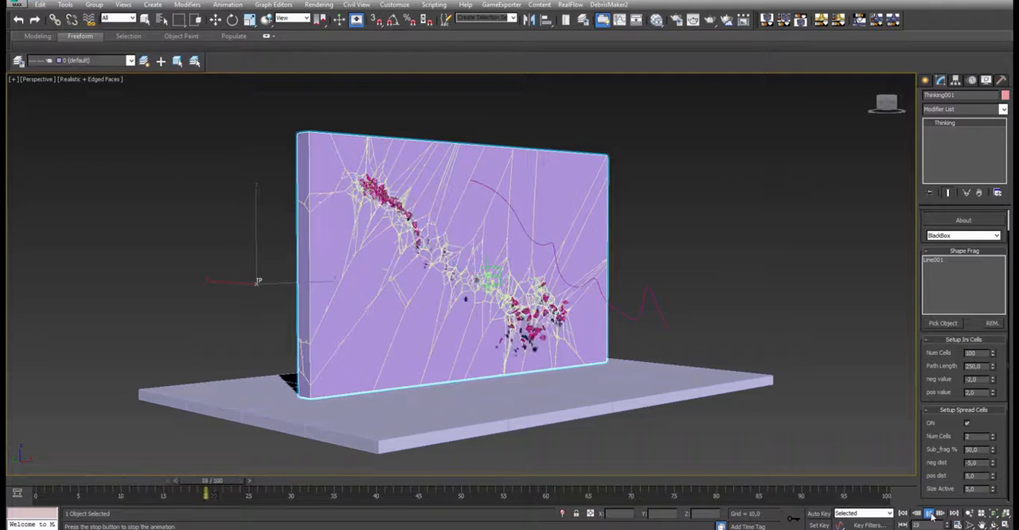
pyautogui.click(929, 514)
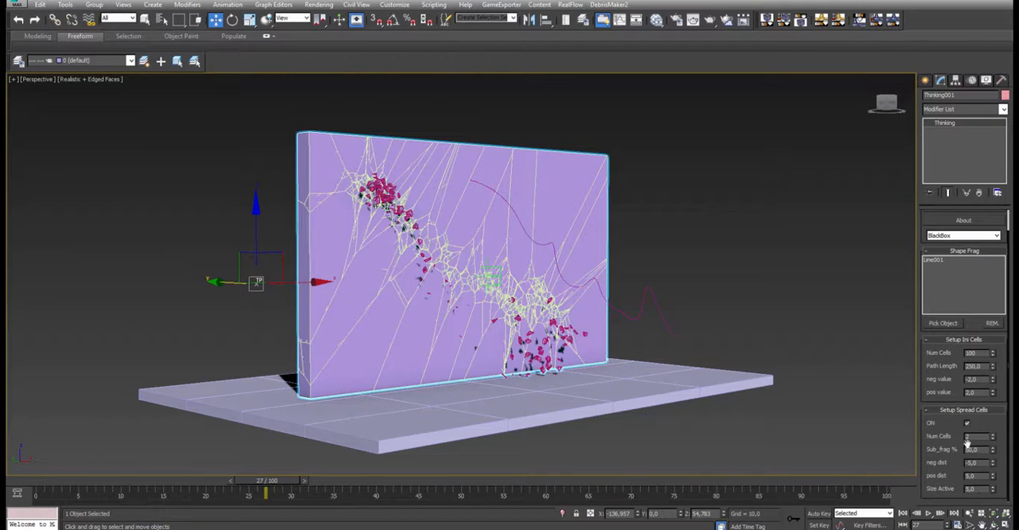
pyautogui.click(16, 484)
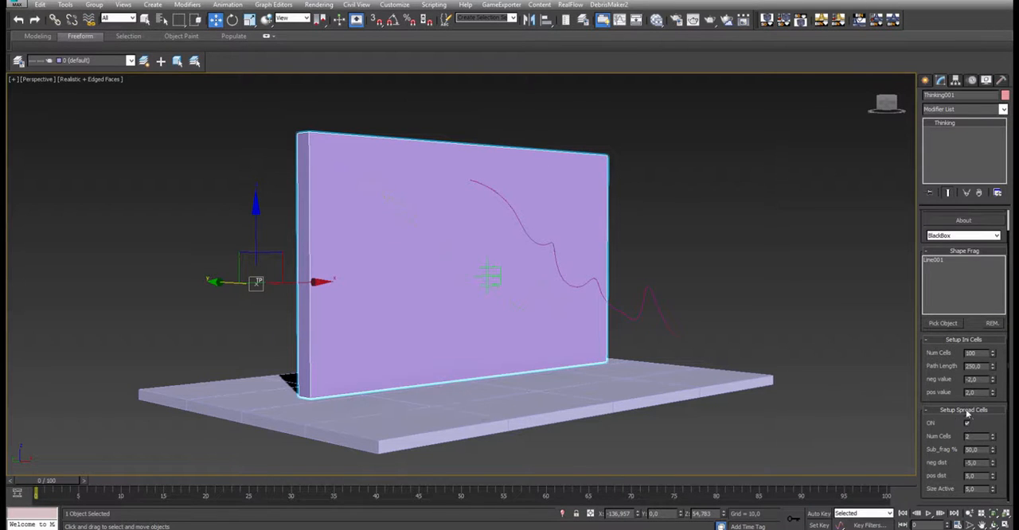
# - Set the spread cells' Size Active to 15 and show the fracture in wireframe at frame 1
pyautogui.press('F3')
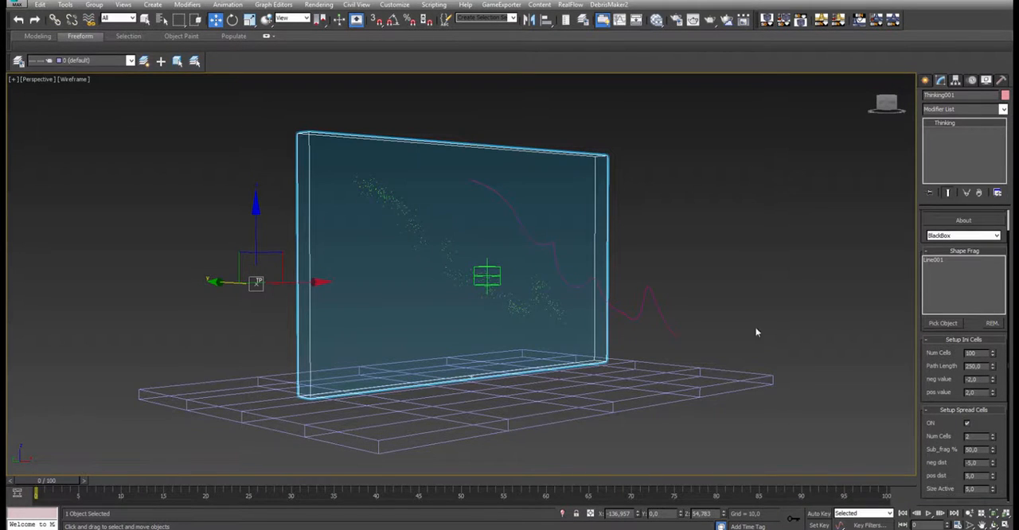
pyautogui.doubleClick(973, 449)
pyautogui.moveTo(979, 490); pyautogui.dragTo(946, 490)
pyautogui.write('15')
pyautogui.press('Return')
pyautogui.click(942, 515)
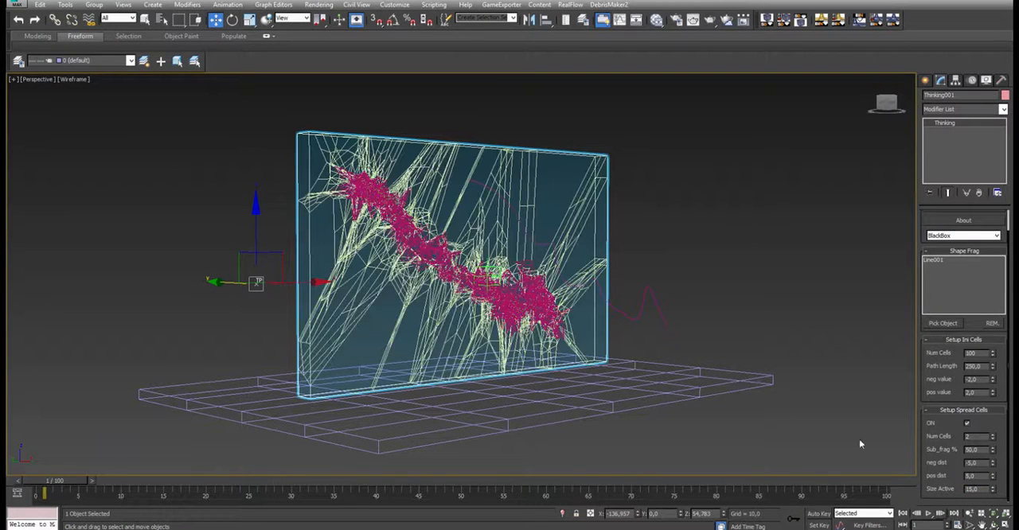
# - Deselect everything, show the scene shaded without edges, and play the simulation of the larger fragments
pyautogui.doubleClick(982, 489)
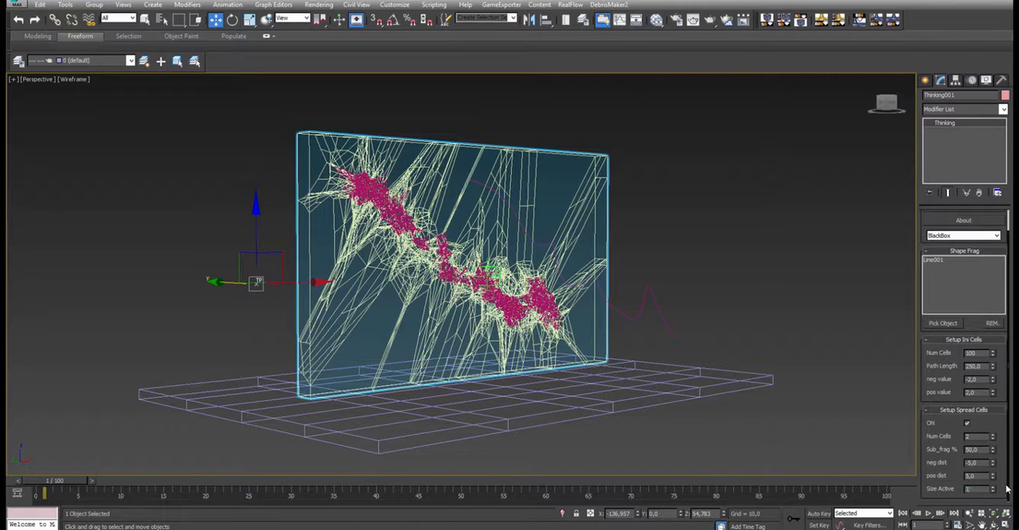
pyautogui.click(815, 331)
pyautogui.press('F3')
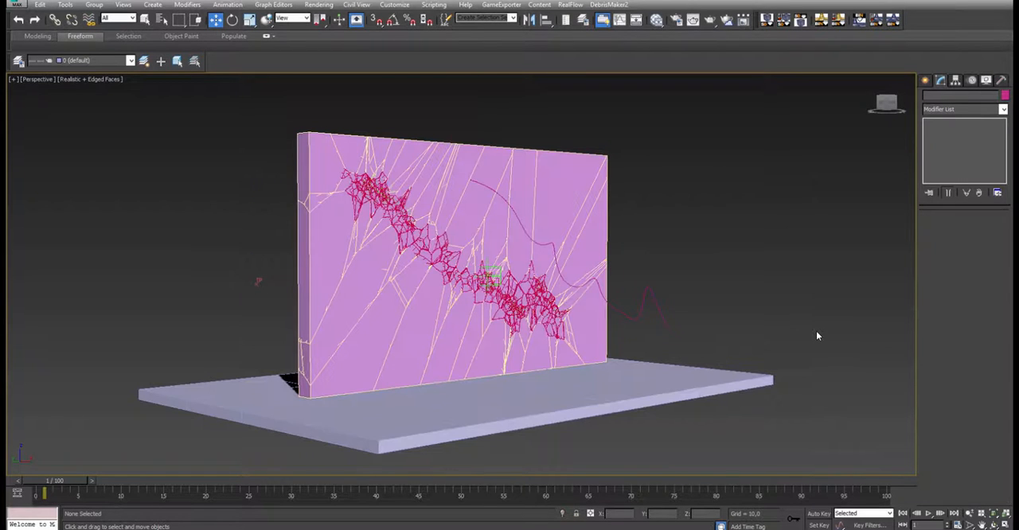
pyautogui.press('F4')
pyautogui.click(933, 513)
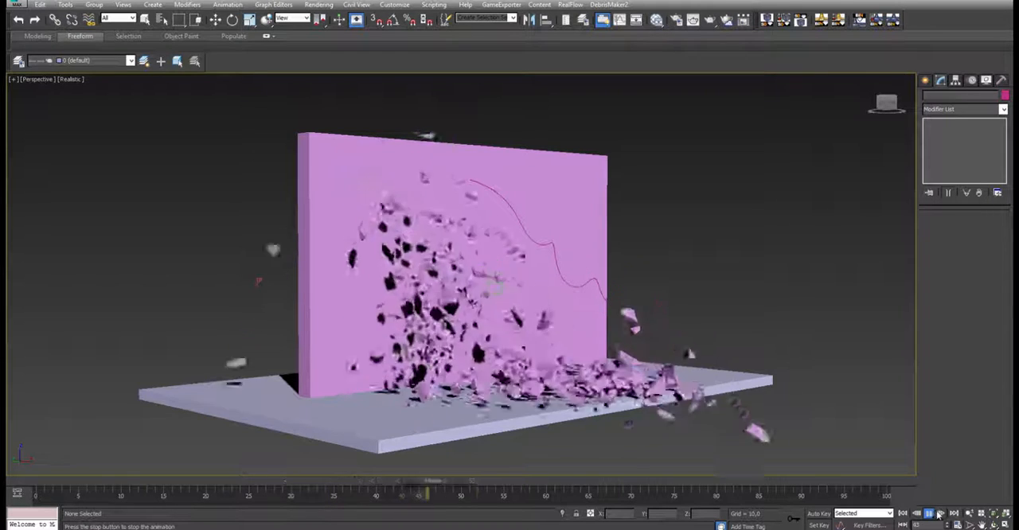
pyautogui.click(938, 515)
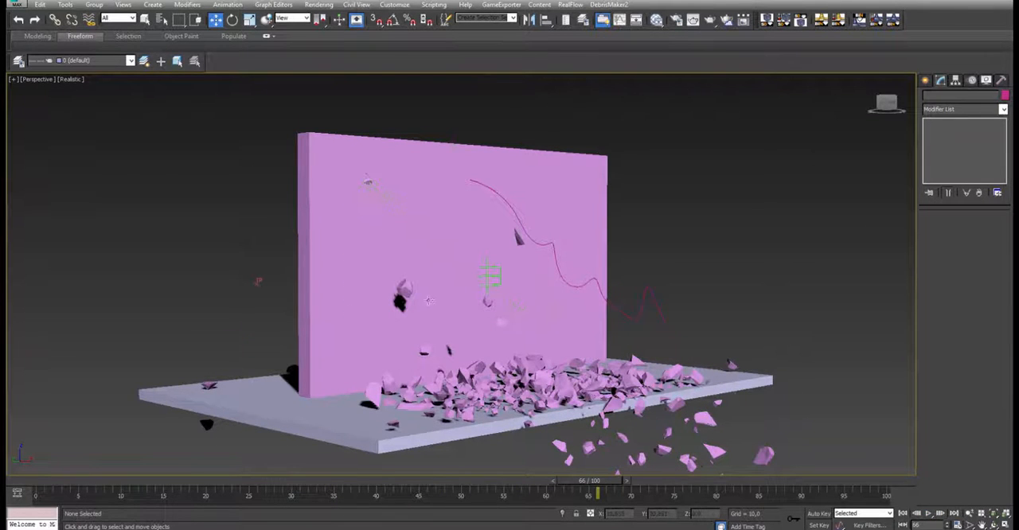
# - At frame 0, move the Frag Ini helper near the wall's upper-left corner, to about X -93.7 and Z 106
pyautogui.click(490, 276)
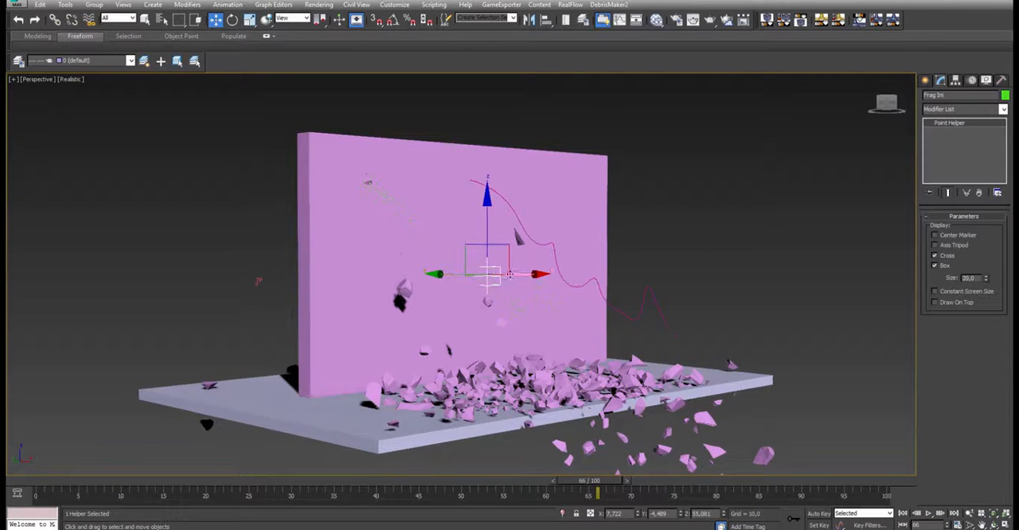
pyautogui.click(34, 482)
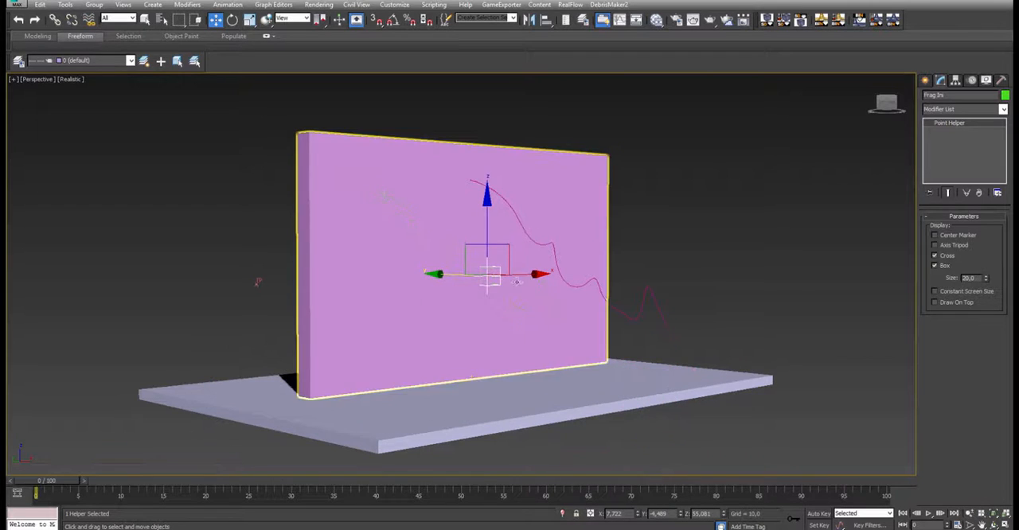
pyautogui.moveTo(515, 281); pyautogui.dragTo(366, 280)
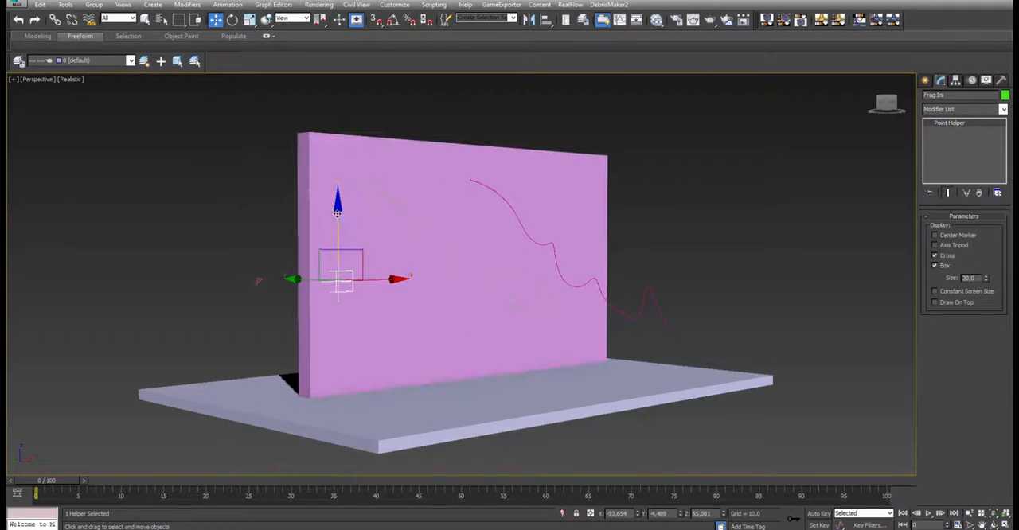
pyautogui.moveTo(336, 211); pyautogui.dragTo(336, 109)
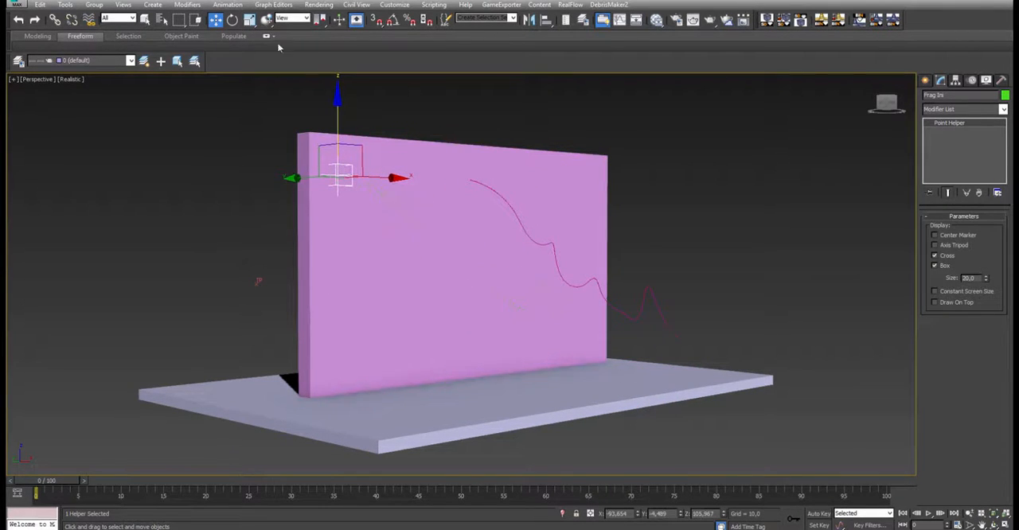
# - Play the simulation starting from the upper-left helper position and return to frame 0
pyautogui.click(928, 514)
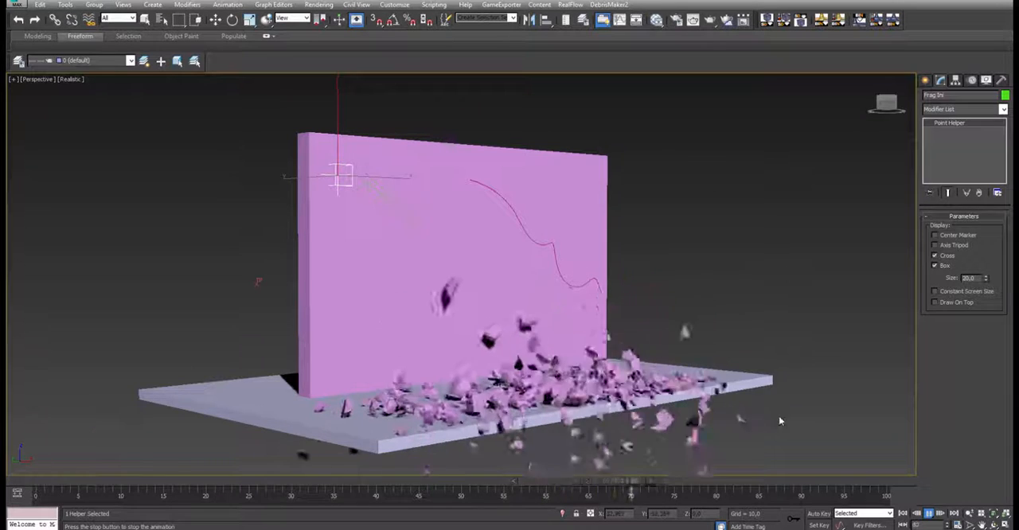
pyautogui.click(928, 514)
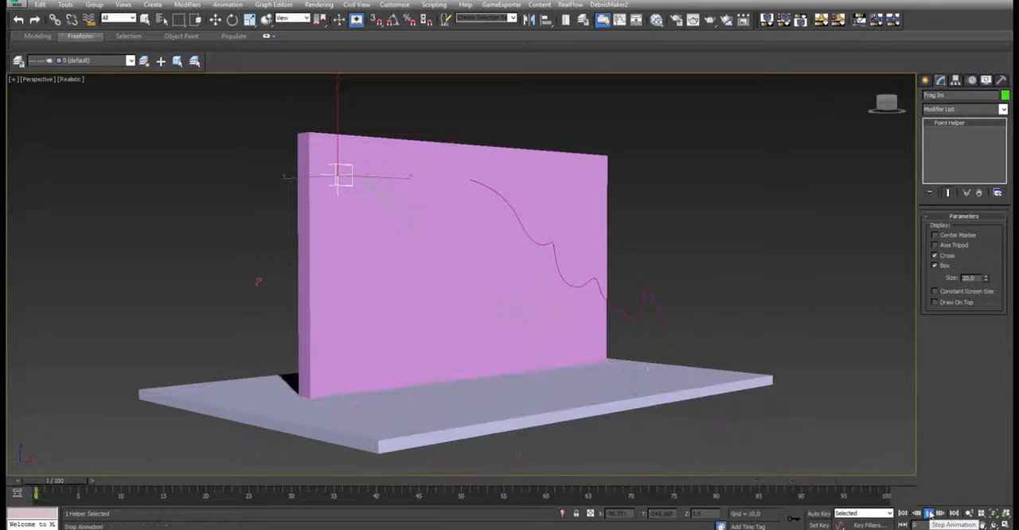
pyautogui.press('w')
pyautogui.moveTo(102, 480); pyautogui.dragTo(8, 486)
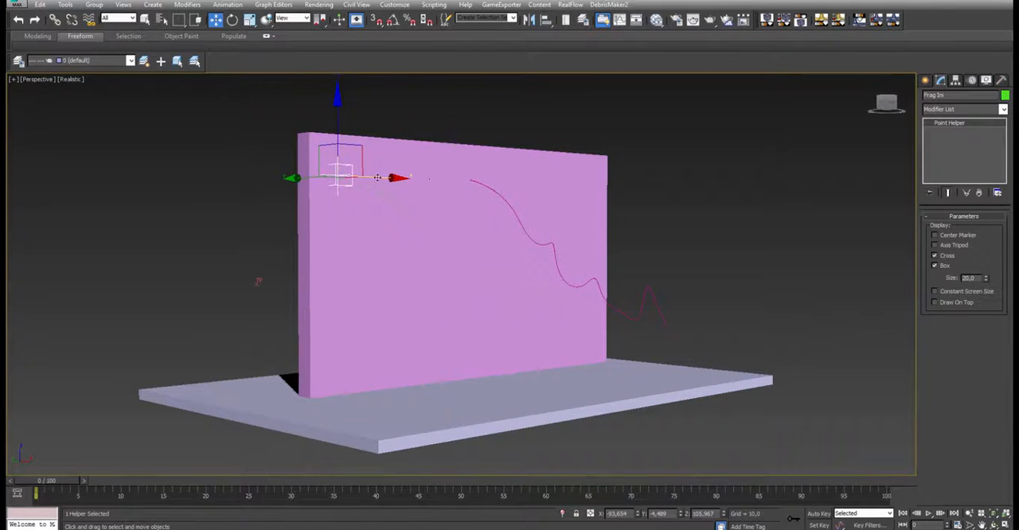
# - Move the Frag Ini helper near the wall's lower-right corner, to about X 95.3 and Z 16.4, and play the simulation
pyautogui.moveTo(377, 179); pyautogui.dragTo(619, 196)
pyautogui.moveTo(591, 135); pyautogui.dragTo(591, 282)
pyautogui.click(928, 515)
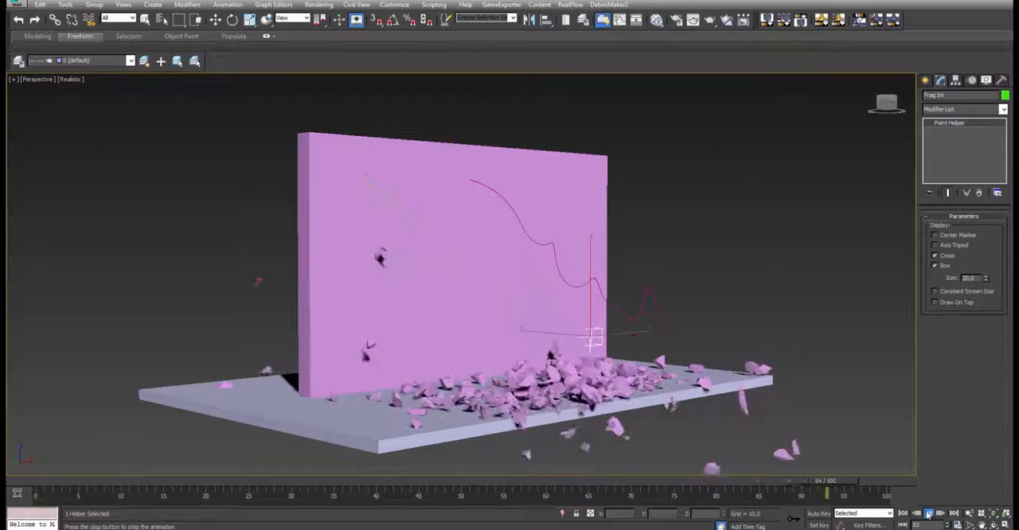
pyautogui.click(928, 515)
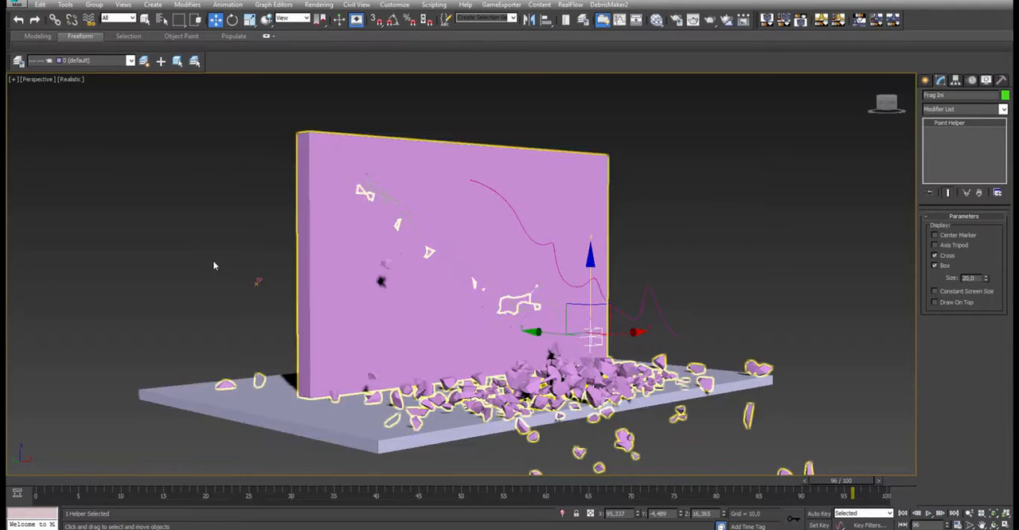
# - Open the Thinking001 system's properties, examine the wiring of the System dynamic set's exposed parameters, and close the window
pyautogui.click(257, 281)
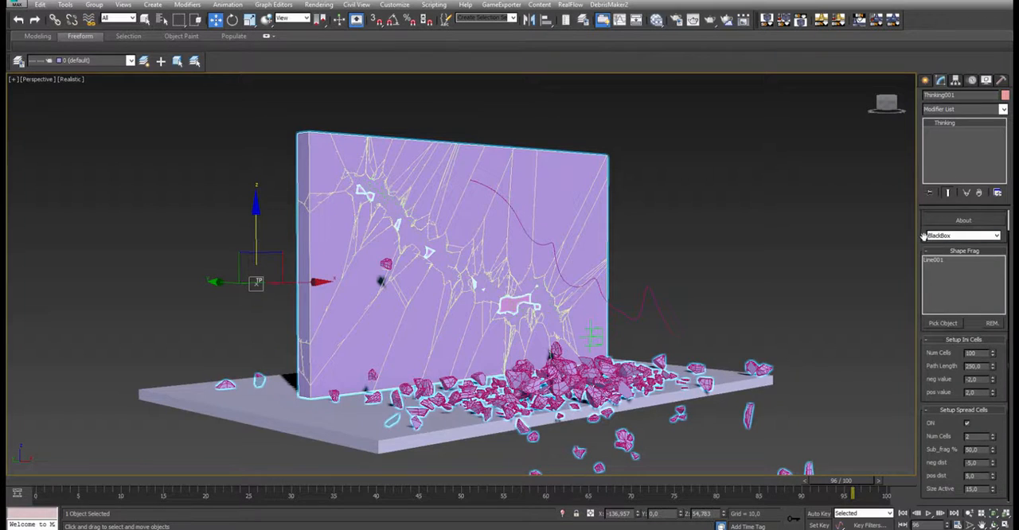
pyautogui.scroll(1, 959, 230)
pyautogui.click(961, 230)
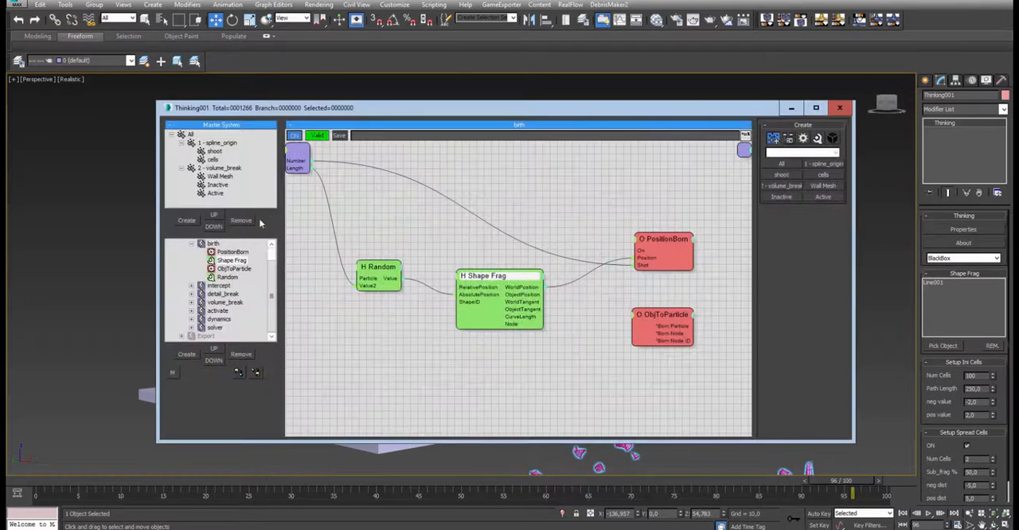
pyautogui.click(235, 261)
pyautogui.scroll(1, 233, 256)
pyautogui.click(211, 245)
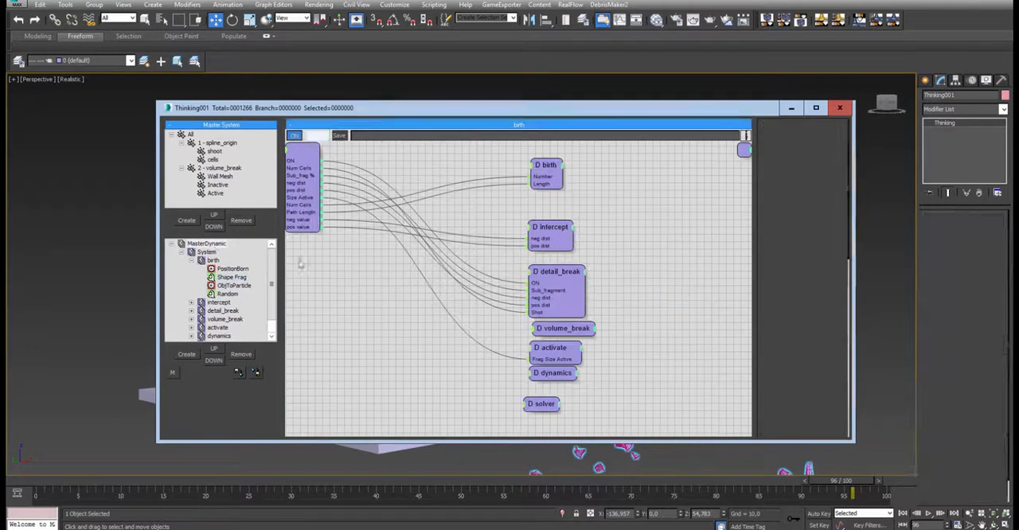
pyautogui.scroll(-3, 827, 344)
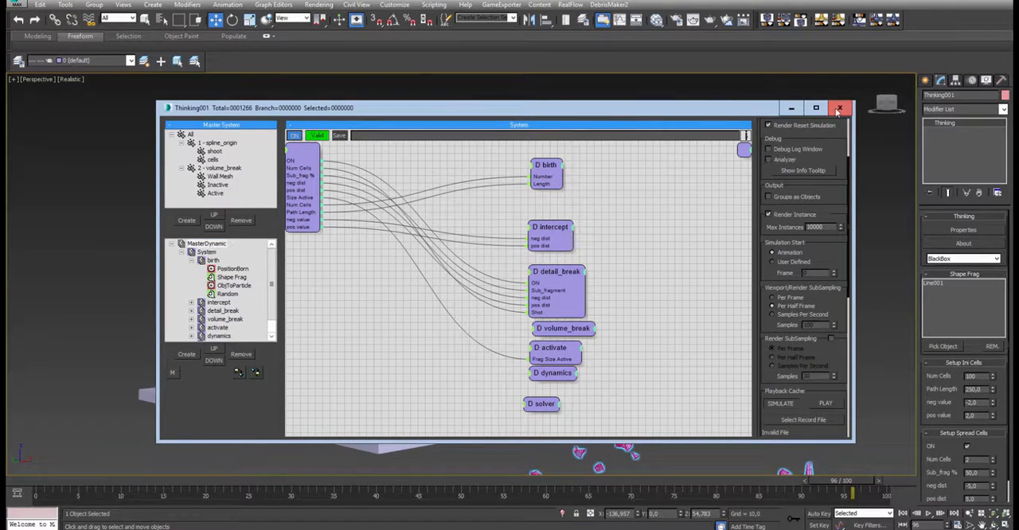
pyautogui.click(839, 107)
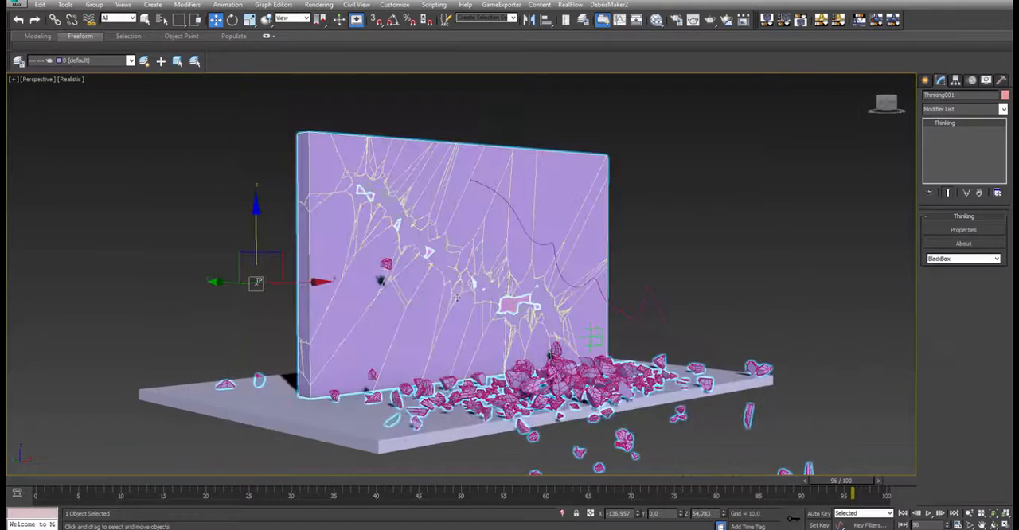
# - Replay the simulation from frame 0 with a pause midway to inspect the falling debris, and stop it near frame 91
pyautogui.click(48, 480)
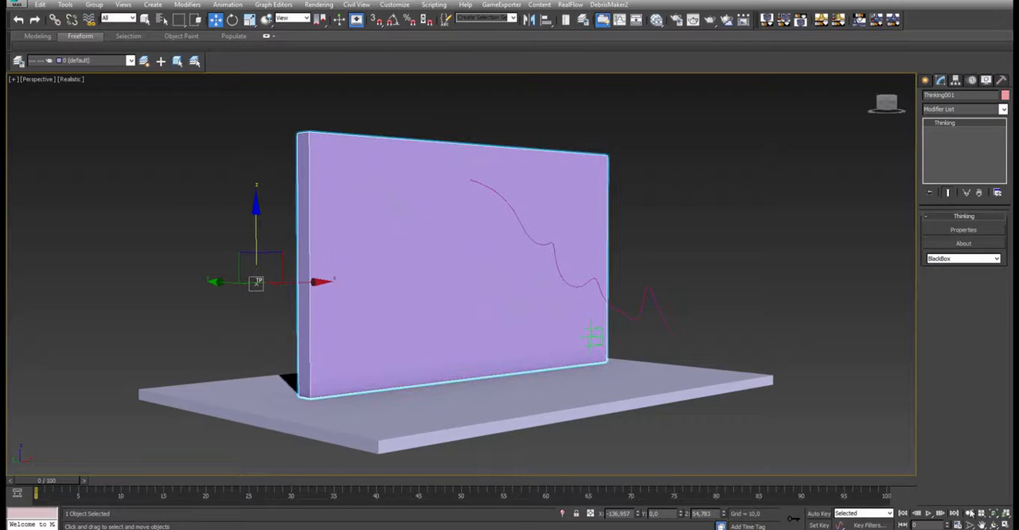
pyautogui.click(929, 513)
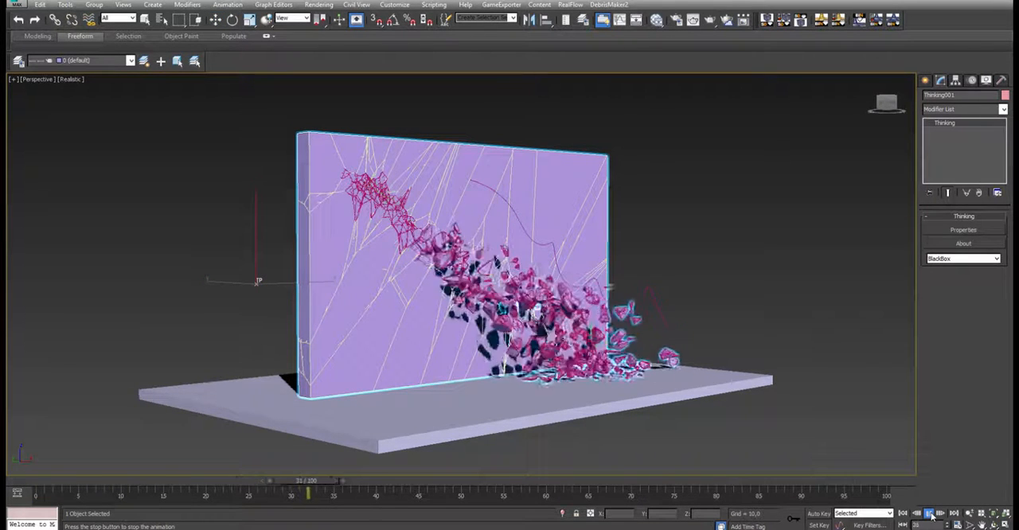
pyautogui.click(931, 516)
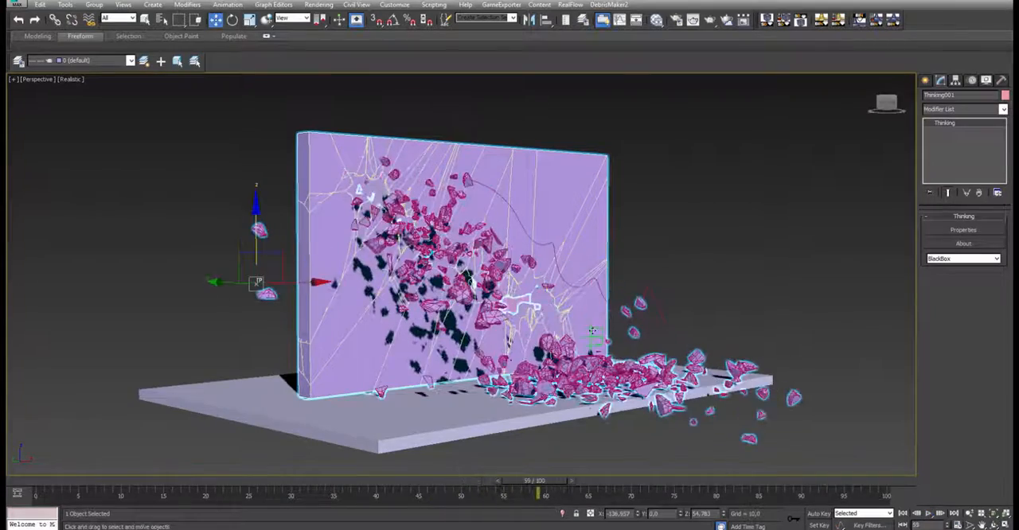
pyautogui.scroll(5, 573, 369)
pyautogui.keyDown('alt'); pyautogui.moveTo(575, 369); pyautogui.dragTo(379, 350, button='middle'); pyautogui.keyUp('alt')
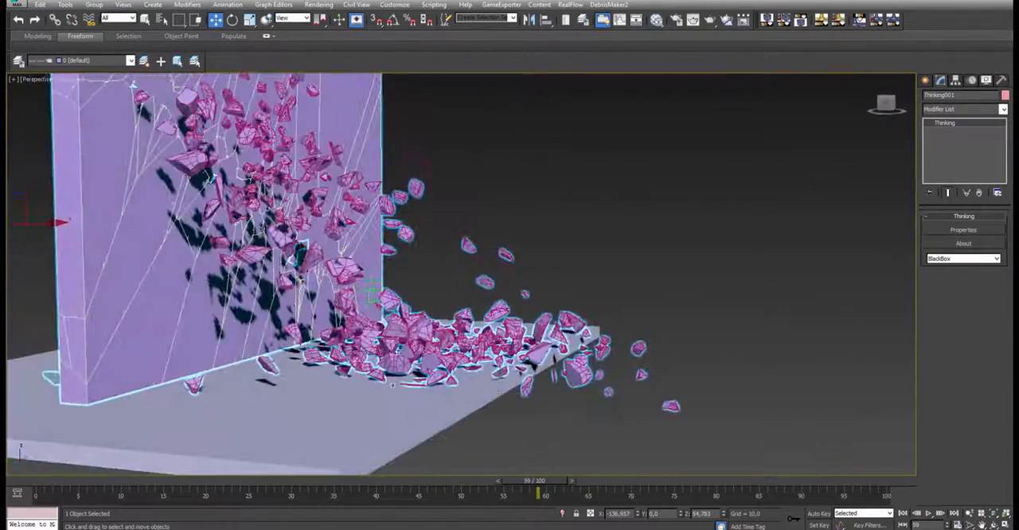
pyautogui.click(929, 514)
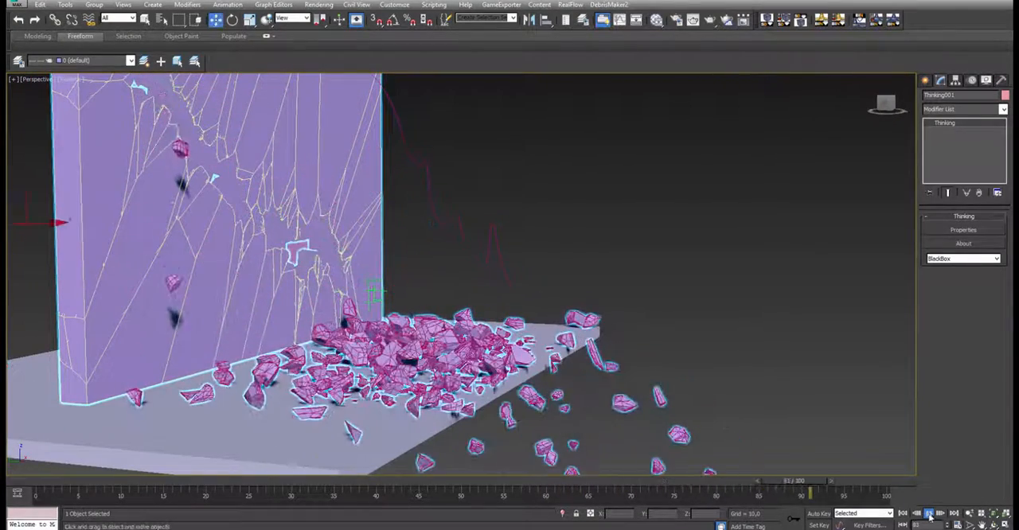
pyautogui.click(929, 514)
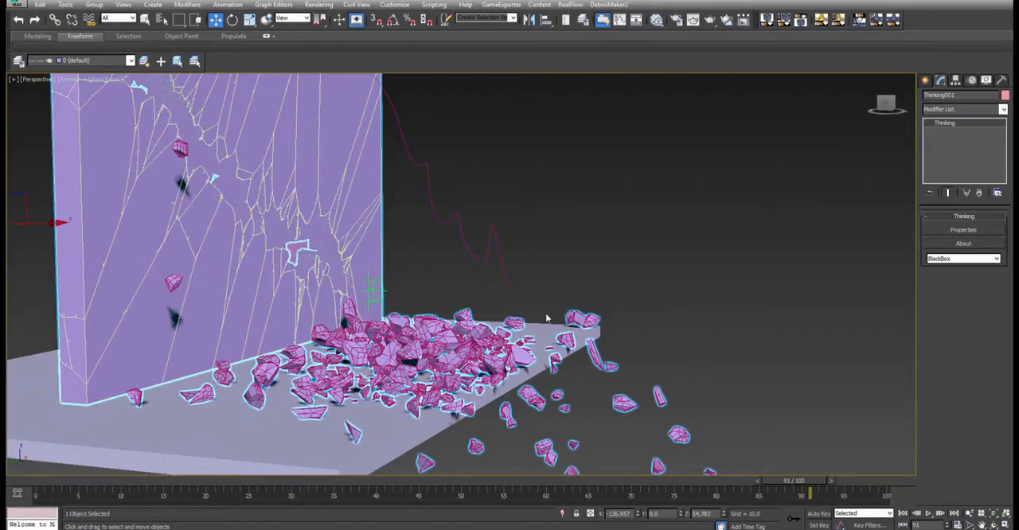
pyautogui.press('F3')
pyautogui.moveTo(525, 286)
pyautogui.keyDown('alt'); pyautogui.mouseDown(button='middle')
pyautogui.moveTo(482, 280)
pyautogui.moveTo(479, 301)
pyautogui.mouseUp(button='middle'); pyautogui.keyUp('alt')
pyautogui.scroll(-4, 479, 278)
pyautogui.press('F3')
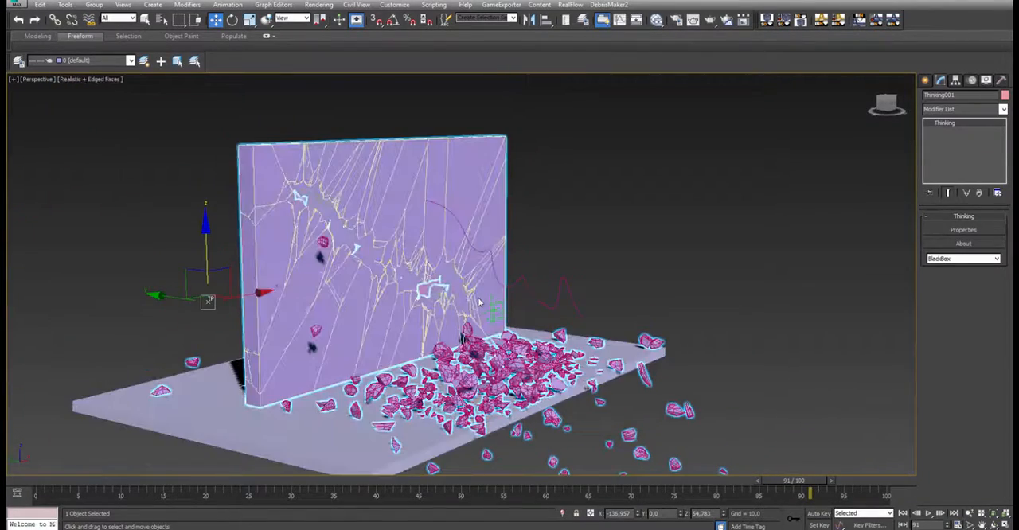
# - At frame 0 in wireframe display, select the Line001 spline and move it to about X 12.8 and Z 53.3
pyautogui.click(16, 479)
pyautogui.keyDown('alt'); pyautogui.moveTo(627, 260); pyautogui.dragTo(703, 209, button='middle'); pyautogui.keyUp('alt')
pyautogui.scroll(3, 616, 313)
pyautogui.moveTo(625, 280); pyautogui.dragTo(630, 308, button='middle')
pyautogui.scroll(-3, 667, 308)
pyautogui.moveTo(630, 308); pyautogui.dragTo(556, 292, button='middle')
pyautogui.press('F3')
pyautogui.click(551, 275)
pyautogui.click(553, 274)
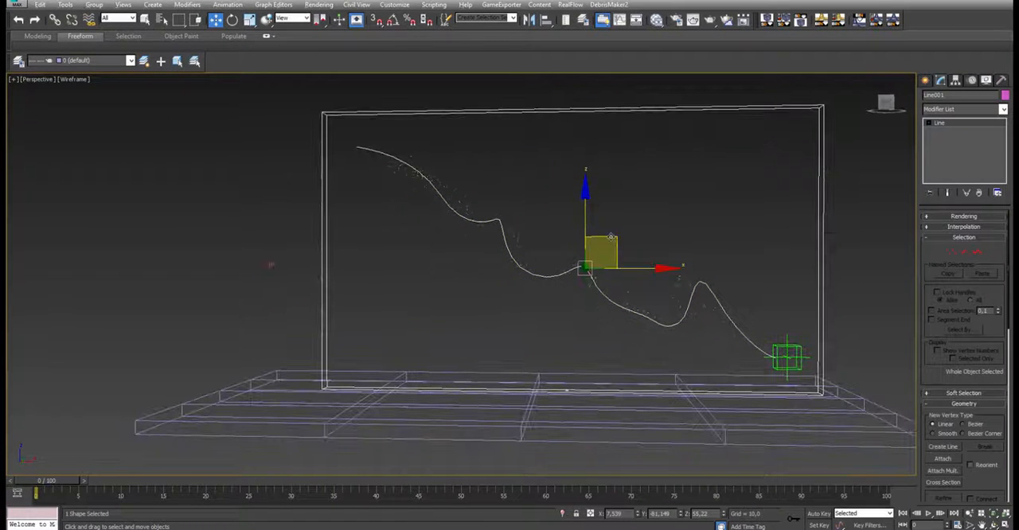
pyautogui.moveTo(618, 250)
pyautogui.mouseDown()
pyautogui.moveTo(633, 214)
pyautogui.moveTo(627, 281)
pyautogui.moveTo(616, 271)
pyautogui.moveTo(665, 240)
pyautogui.moveTo(634, 248)
pyautogui.mouseUp()
# - Edit the spline's vertices: raise the fourth toward the wall's upper middle and lower the third to about X -21.5 and Z 62.4
pyautogui.click(963, 252)
pyautogui.click(546, 278)
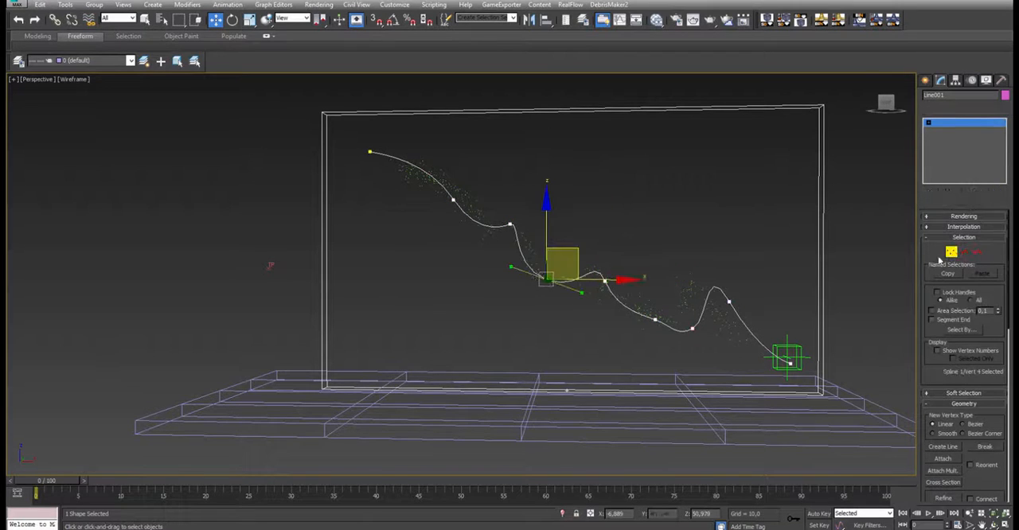
pyautogui.moveTo(562, 250); pyautogui.dragTo(612, 151)
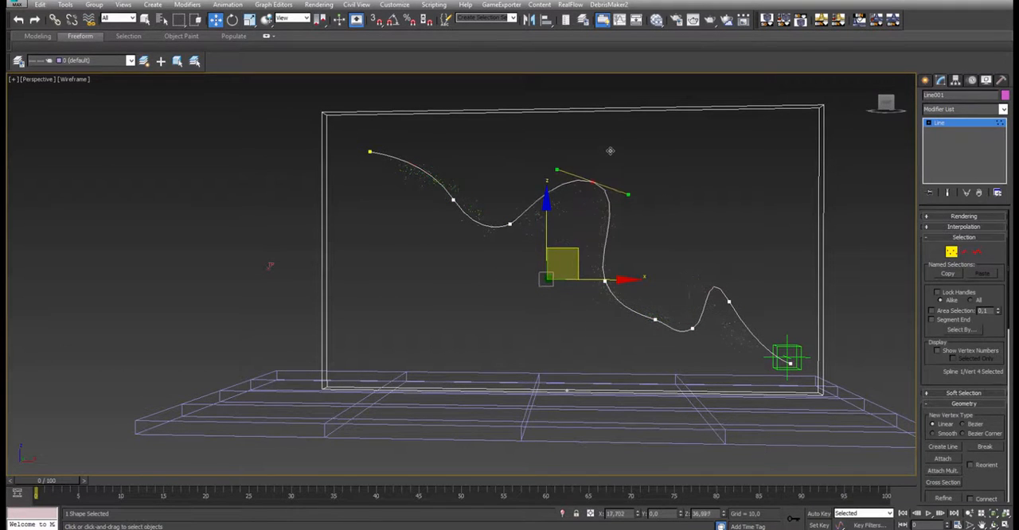
pyautogui.moveTo(508, 228); pyautogui.dragTo(505, 252)
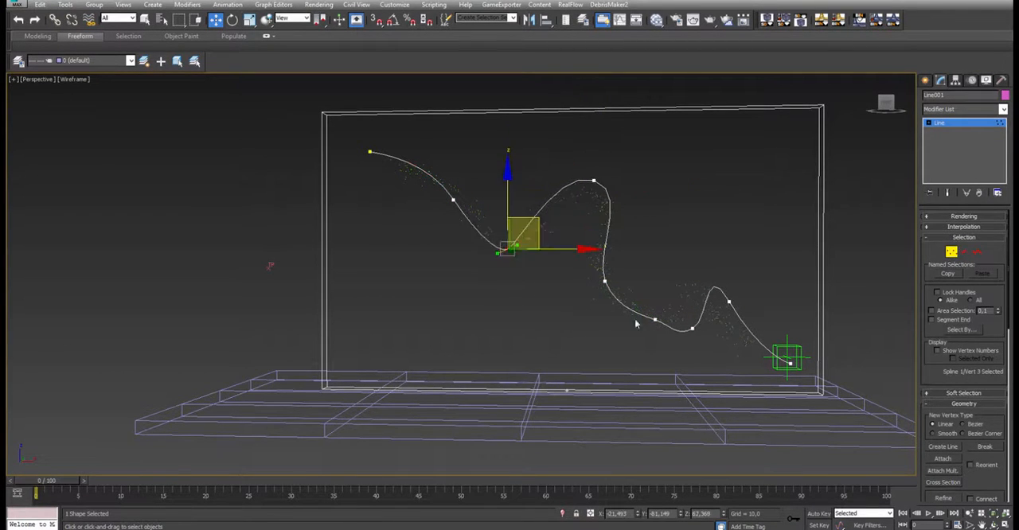
# - Exaggerate the spline's curves by lowering vertex 2, moving vertex 4 to about X 33, Z 111.4 and raising the last peak; finish vertex editing
pyautogui.keyDown('alt'); pyautogui.moveTo(642, 305); pyautogui.dragTo(456, 212, button='middle'); pyautogui.keyUp('alt')
pyautogui.moveTo(453, 200); pyautogui.dragTo(402, 229)
pyautogui.moveTo(593, 181); pyautogui.dragTo(657, 117)
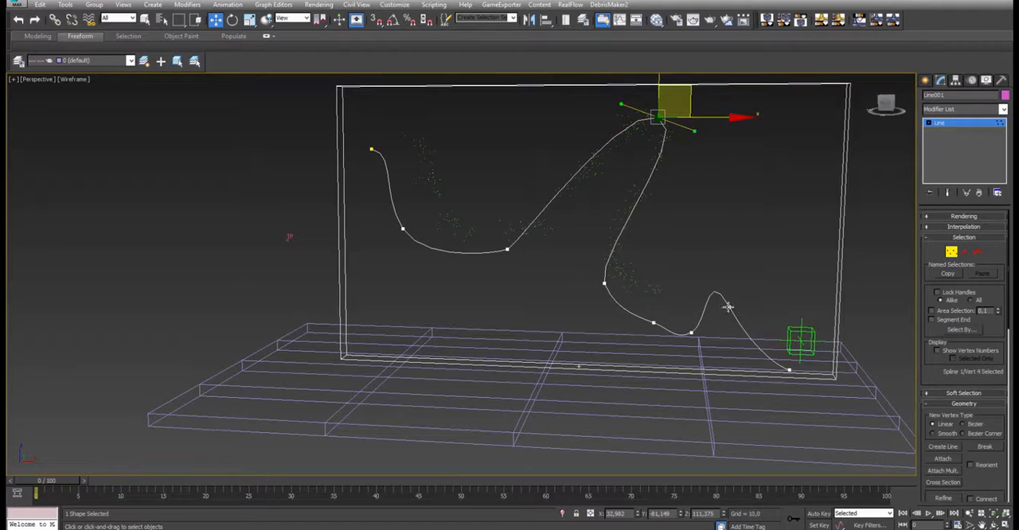
pyautogui.moveTo(727, 307); pyautogui.dragTo(765, 240)
pyautogui.moveTo(689, 333); pyautogui.dragTo(697, 318)
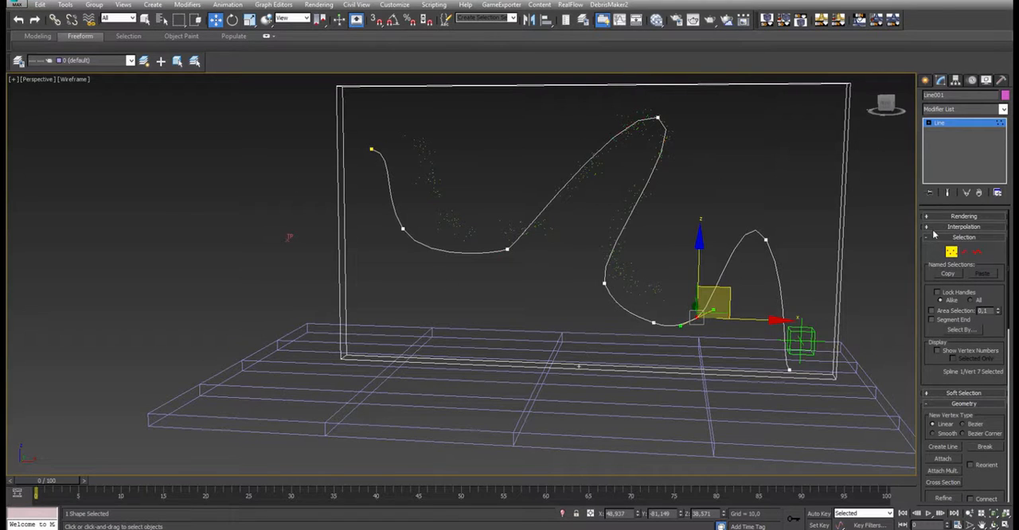
pyautogui.click(951, 251)
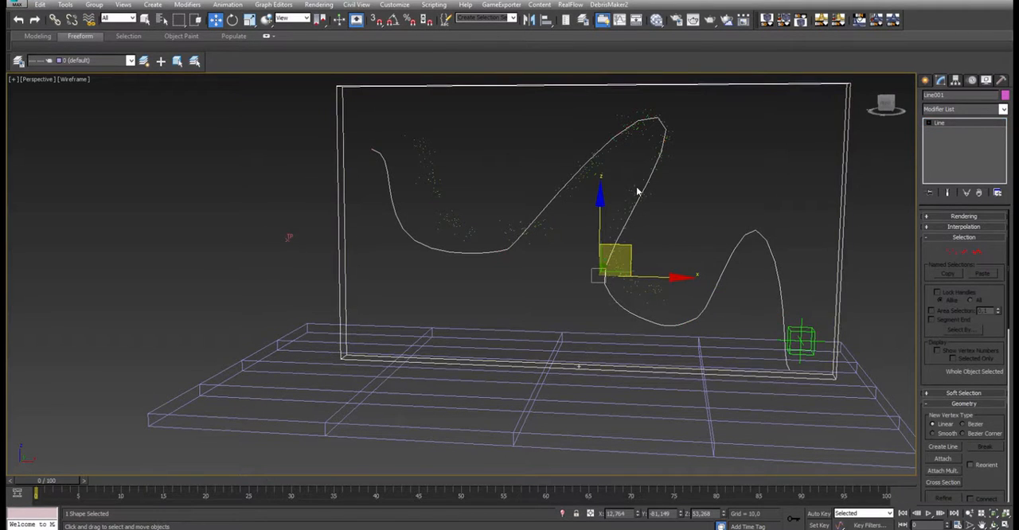
# - In the Thinking001 initial cell settings, set Path Length to 400 and Num Cells to 150
pyautogui.click(632, 186)
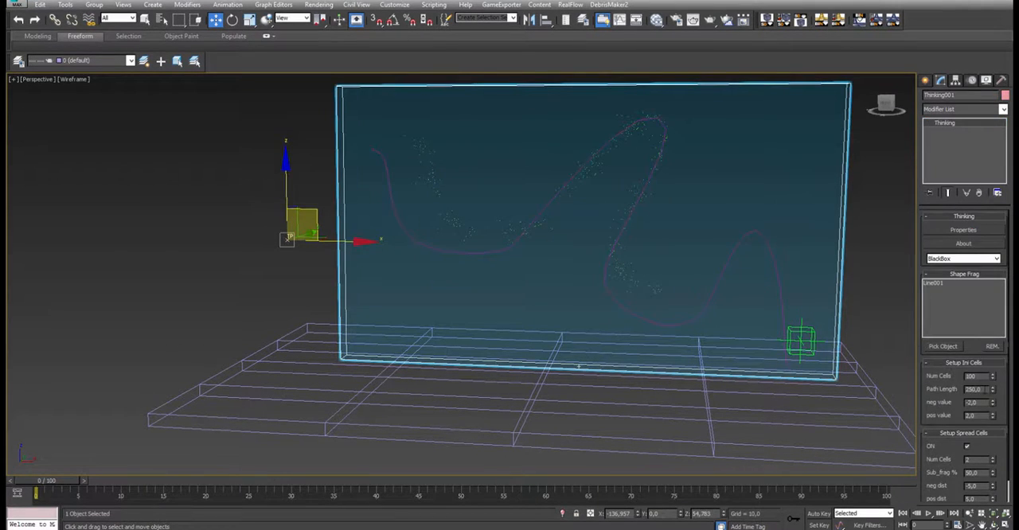
pyautogui.doubleClick(985, 389)
pyautogui.write('400')
pyautogui.press('Return')
pyautogui.click(976, 377)
# - Deselect everything, play the simulation with the reshaped spline, stop it, and inspect the fractured wall in shaded display
pyautogui.scroll(-6, 615, 205)
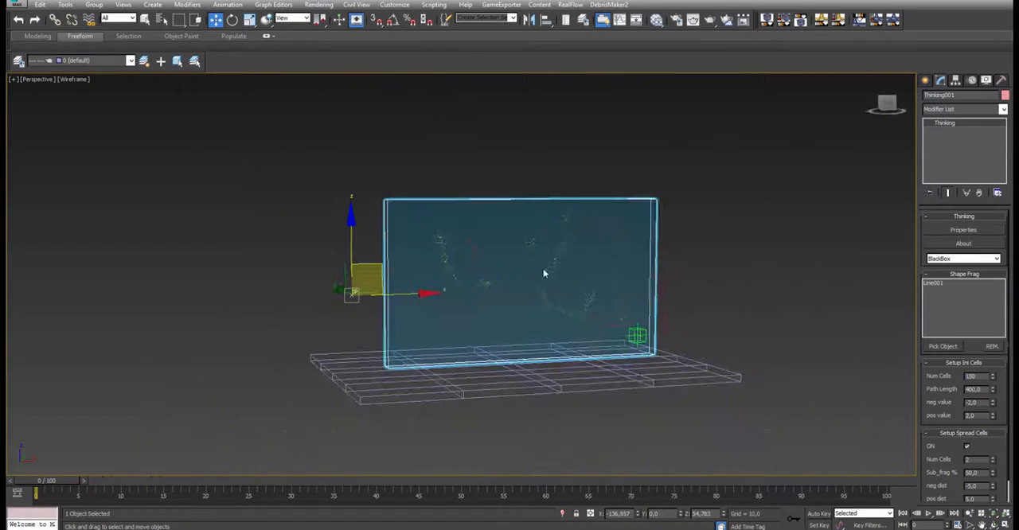
pyautogui.moveTo(539, 272); pyautogui.dragTo(417, 375, button='middle')
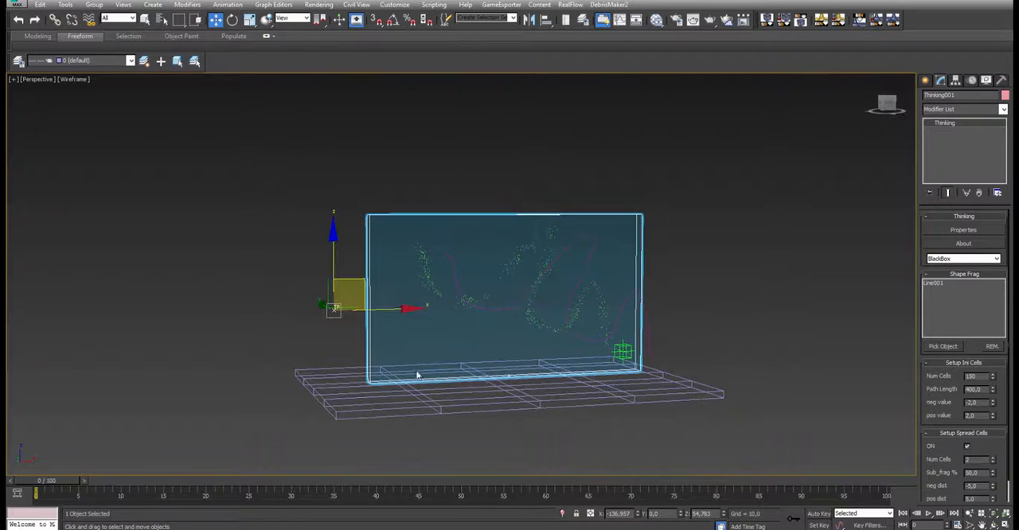
pyautogui.click(793, 370)
pyautogui.click(927, 513)
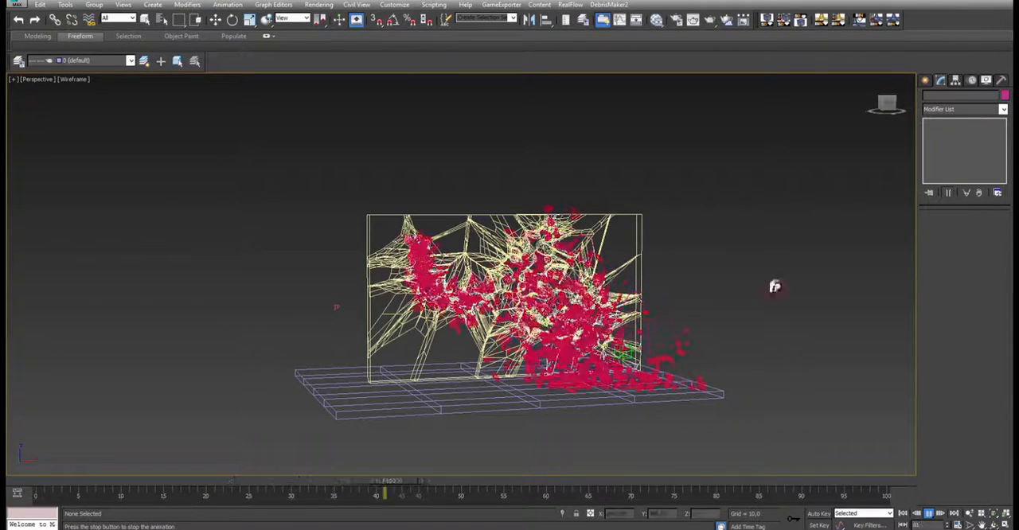
pyautogui.press('/')
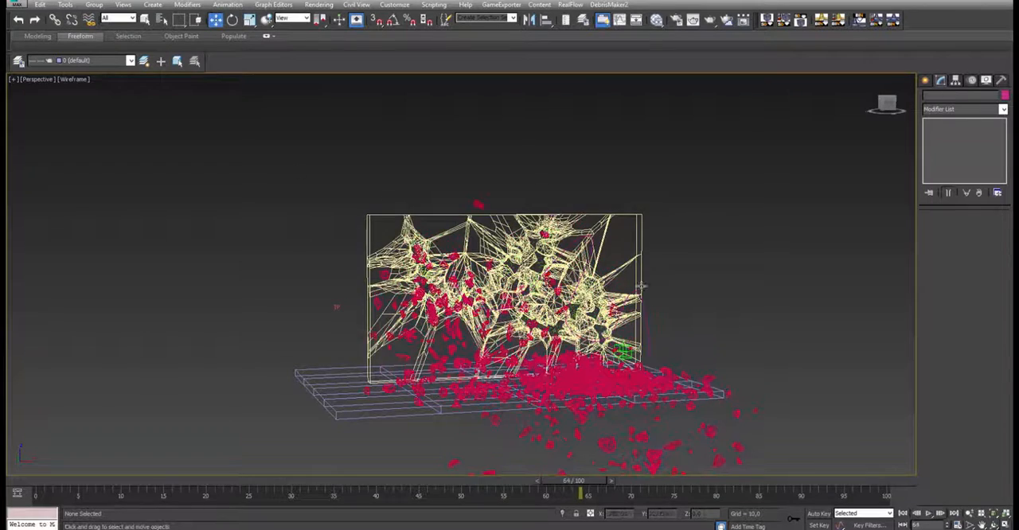
pyautogui.press('F3')
pyautogui.scroll(5, 517, 273)
pyautogui.scroll(-5, 516, 273)
pyautogui.keyDown('alt'); pyautogui.moveTo(516, 273); pyautogui.dragTo(461, 311, button='middle'); pyautogui.keyUp('alt')
# - Return to frame 0 and unhide the Text001 shape by name
pyautogui.click(40, 479)
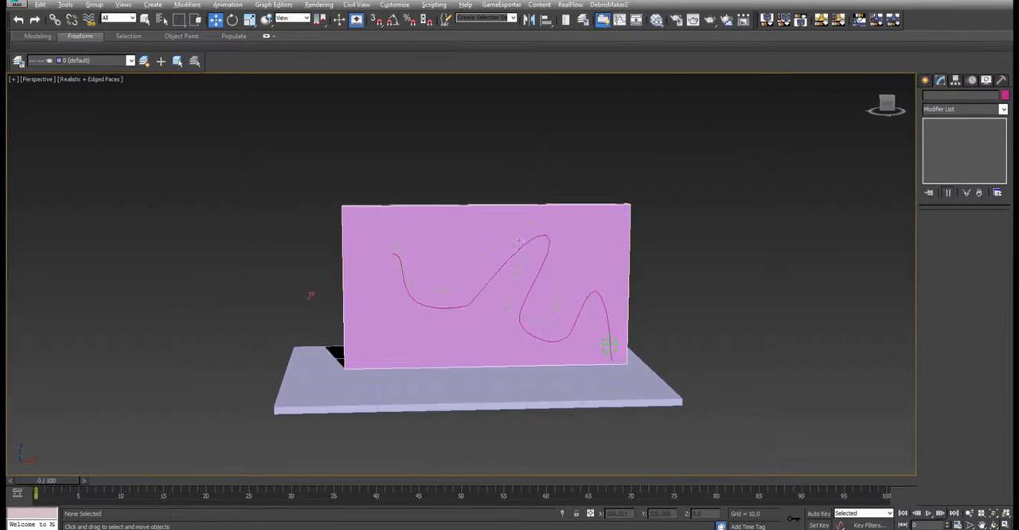
pyautogui.keyDown('alt'); pyautogui.moveTo(608, 345); pyautogui.dragTo(646, 364, button='middle'); pyautogui.keyUp('alt')
pyautogui.keyDown('alt'); pyautogui.moveTo(686, 215); pyautogui.dragTo(682, 201, button='middle'); pyautogui.keyUp('alt')
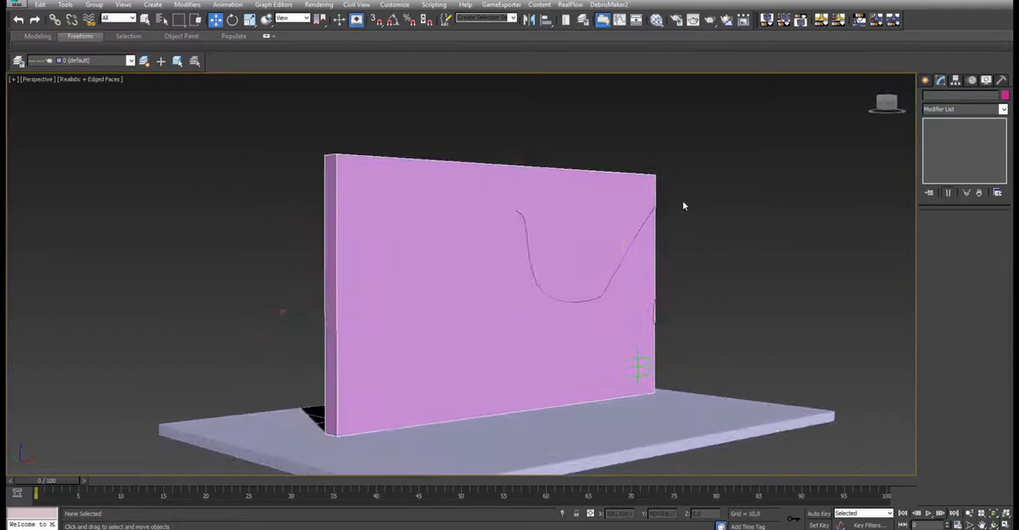
pyautogui.click(681, 201)
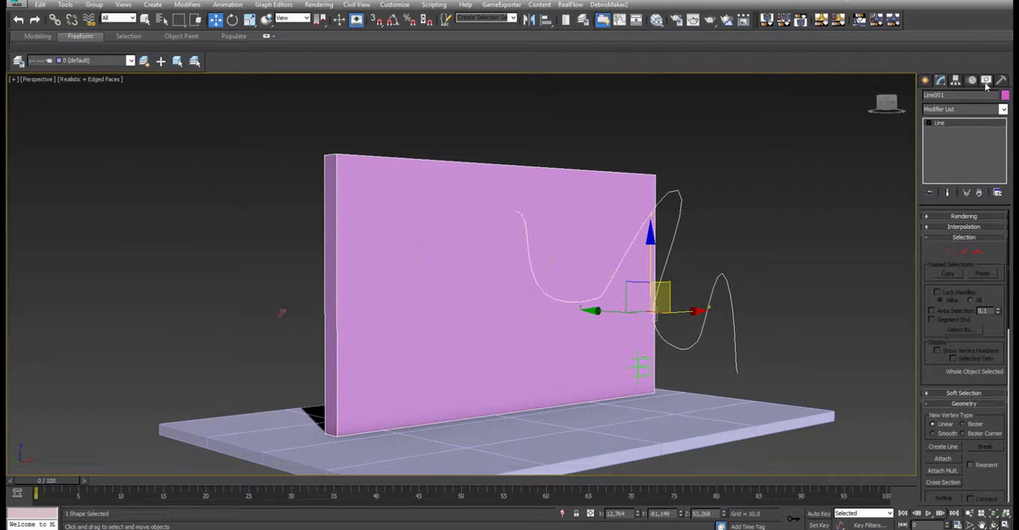
pyautogui.click(985, 81)
pyautogui.click(967, 401)
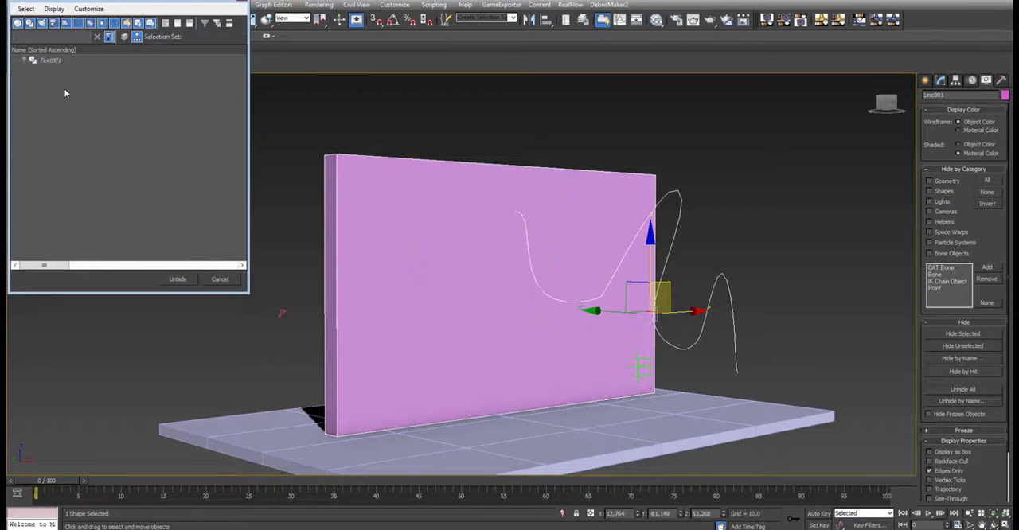
pyautogui.doubleClick(67, 60)
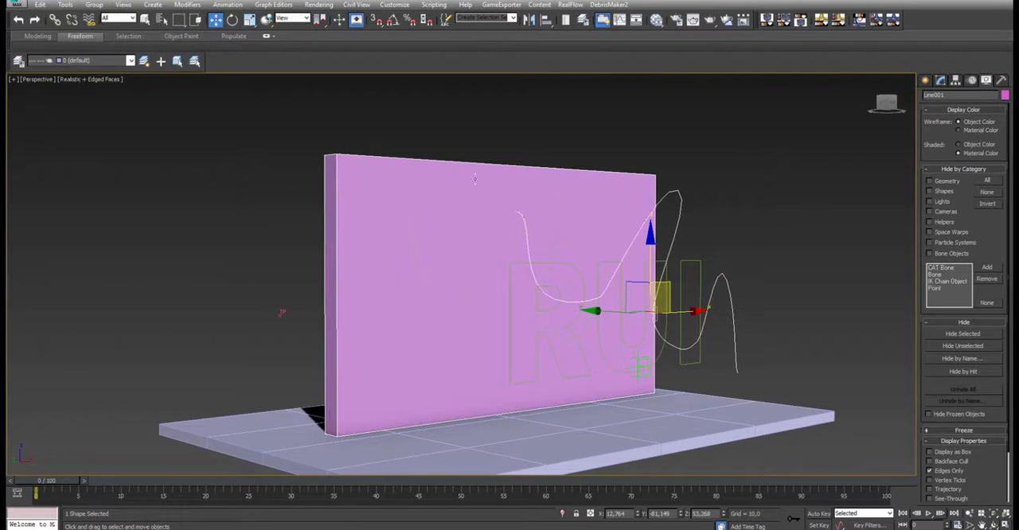
# - Select the curved Line001 spline and hide it, leaving the text shape in view
pyautogui.click(697, 262)
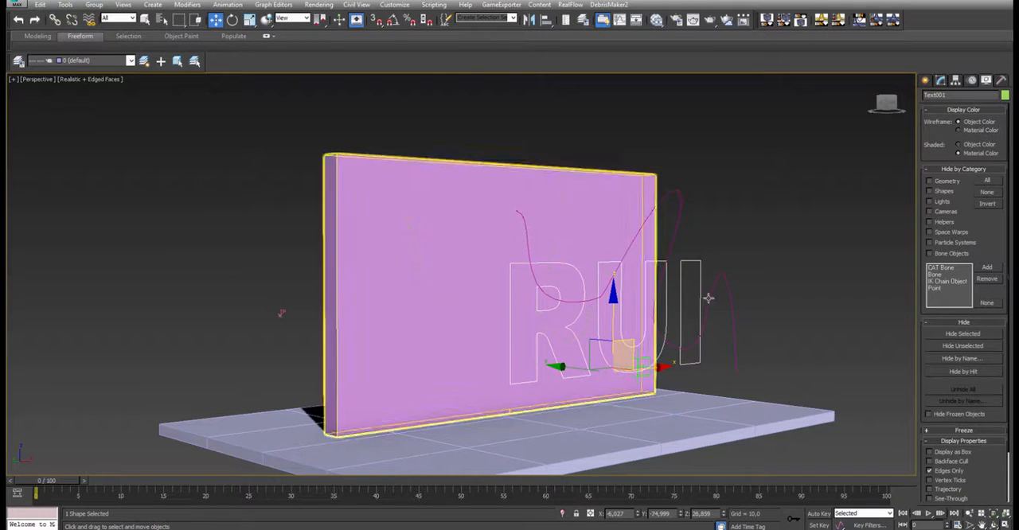
pyautogui.keyDown('alt'); pyautogui.moveTo(693, 291); pyautogui.dragTo(700, 271, button='middle'); pyautogui.keyUp('alt')
pyautogui.click(698, 272)
pyautogui.click(940, 80)
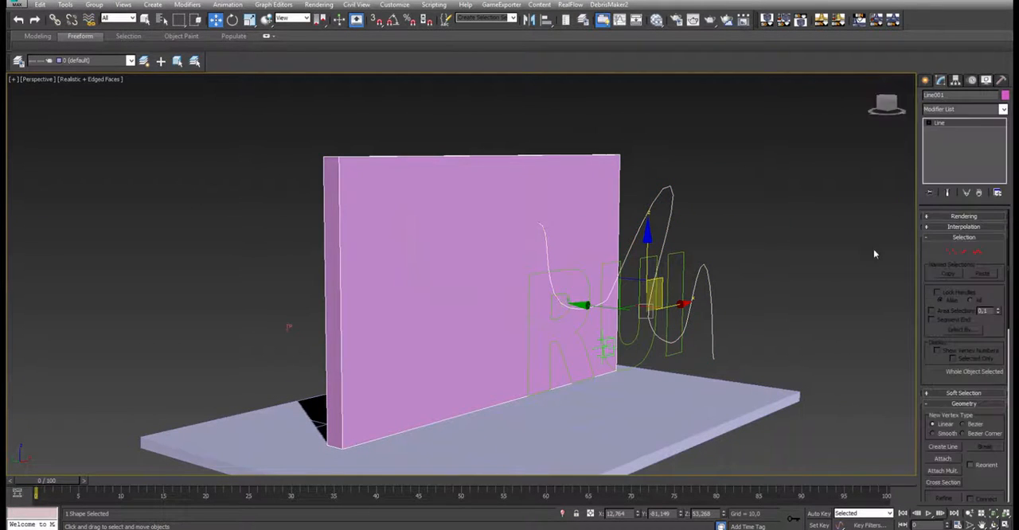
pyautogui.rightClick(703, 256)
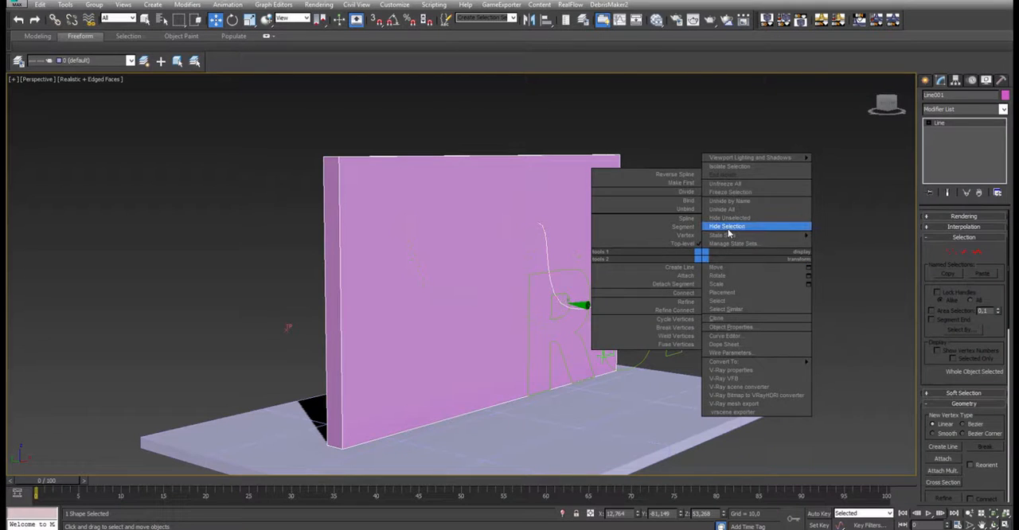
pyautogui.click(726, 227)
# - In the Thinking001 Shape Frag list, remove Line001 and pick Text001 as the fracture shape
pyautogui.click(287, 321)
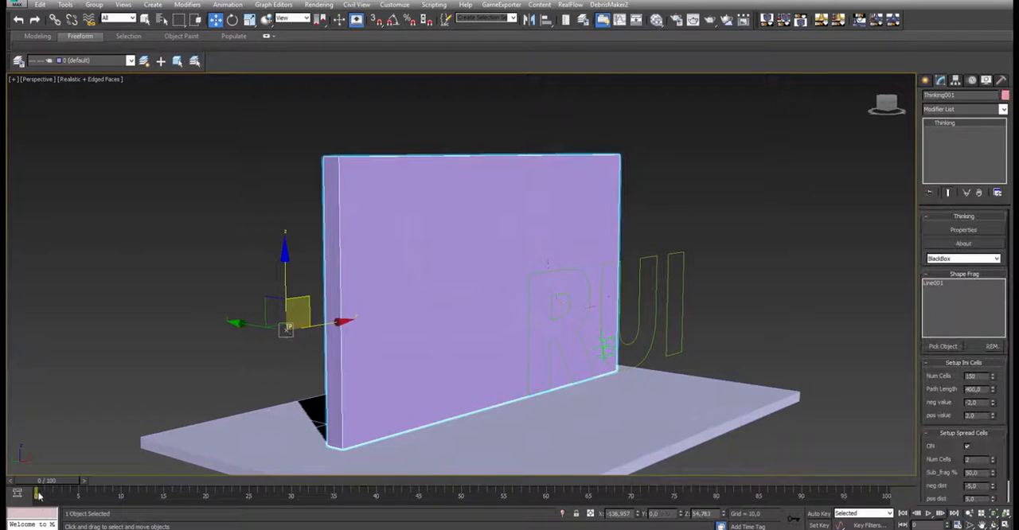
pyautogui.keyDown('alt'); pyautogui.moveTo(700, 237); pyautogui.dragTo(686, 230, button='middle'); pyautogui.keyUp('alt')
pyautogui.press('F3')
pyautogui.keyDown('alt'); pyautogui.moveTo(713, 282); pyautogui.dragTo(732, 266, button='middle'); pyautogui.keyUp('alt')
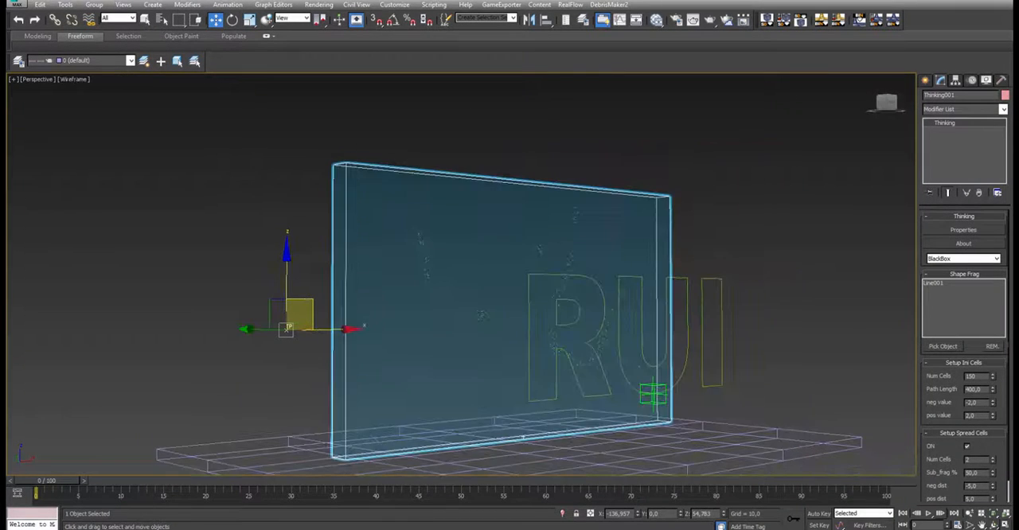
pyautogui.click(941, 283)
pyautogui.click(990, 347)
pyautogui.click(946, 346)
pyautogui.click(711, 277)
pyautogui.keyDown('alt'); pyautogui.moveTo(705, 292); pyautogui.dragTo(776, 297, button='middle'); pyautogui.keyUp('alt')
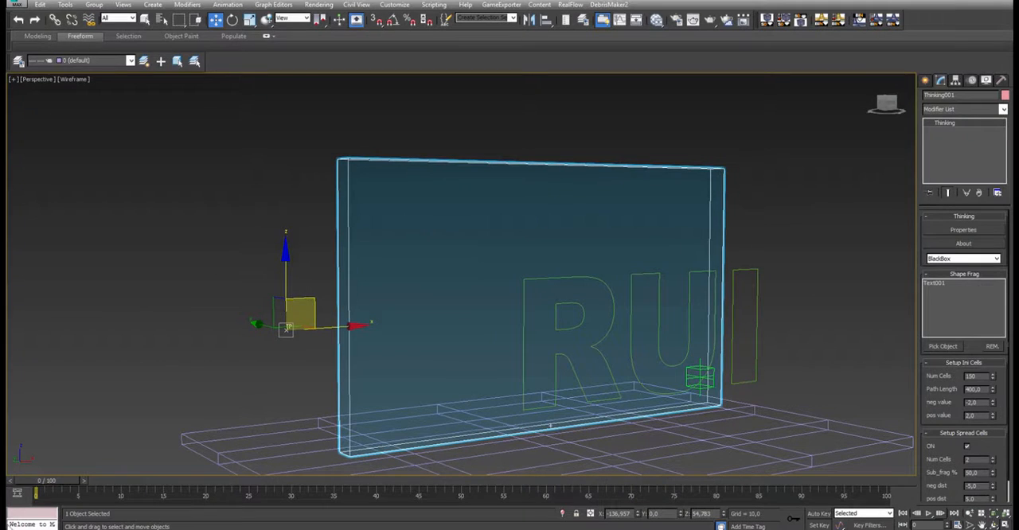
# - Set the initial cells' Num Cells to 600 and Path Length to 2000 for the text shape
pyautogui.moveTo(51, 486); pyautogui.dragTo(43, 483)
pyautogui.keyDown('alt'); pyautogui.moveTo(580, 339); pyautogui.dragTo(561, 254, button='middle'); pyautogui.keyUp('alt')
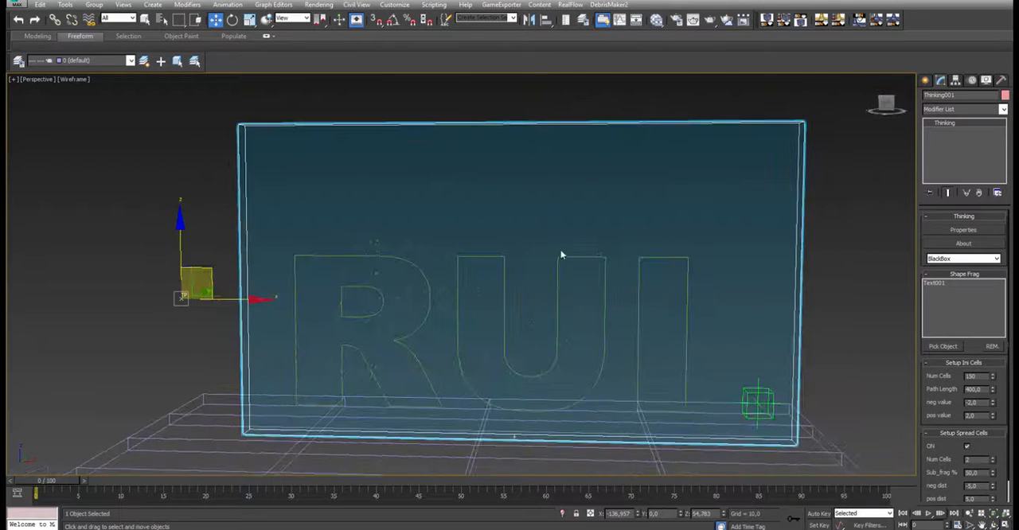
pyautogui.doubleClick(972, 388)
pyautogui.write('185')
pyautogui.write('0')
pyautogui.press('Return')
pyautogui.keyDown('alt'); pyautogui.moveTo(591, 348); pyautogui.dragTo(574, 333, button='middle'); pyautogui.keyUp('alt')
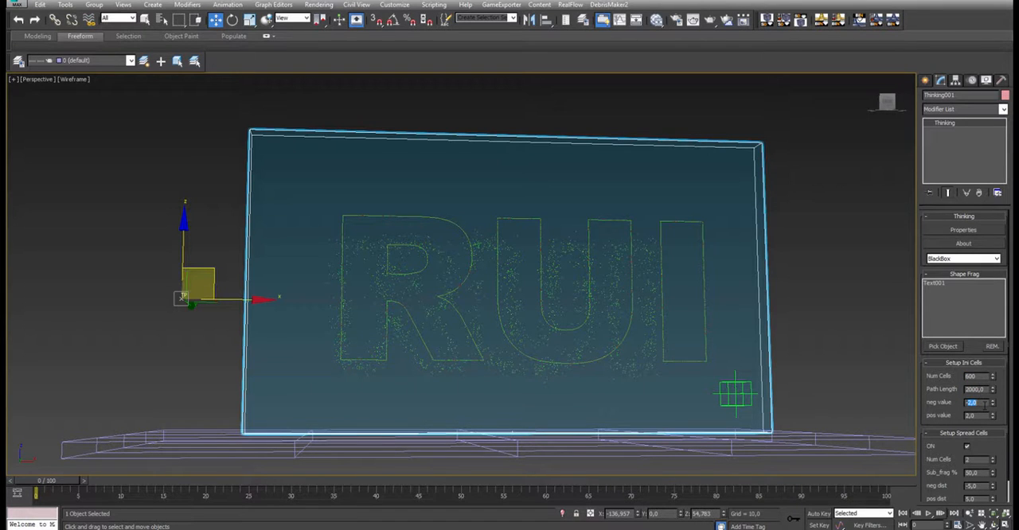
# - Narrow the initial cells' scatter by setting neg value to -0,5 and pos value to 0,5
pyautogui.write('0,5')
pyautogui.press('Return')
pyautogui.doubleClick(971, 416)
pyautogui.write('0,5')
pyautogui.press('Return')
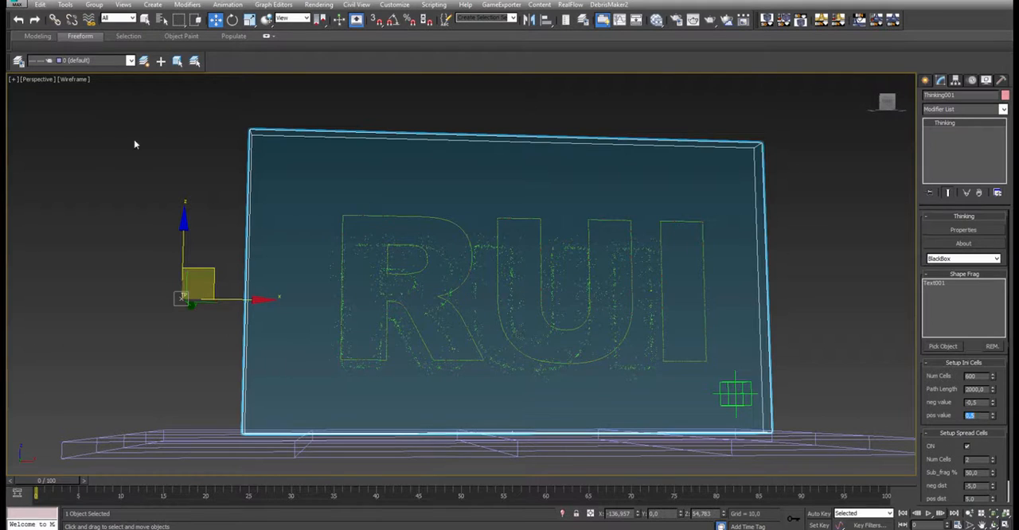
# - Inspect the cell points around the letters and set Spread Cells to Num Cells 1, neg dist -1 and pos dist 1
pyautogui.keyDown('alt'); pyautogui.moveTo(455, 345); pyautogui.dragTo(493, 346, button='middle'); pyautogui.keyUp('alt')
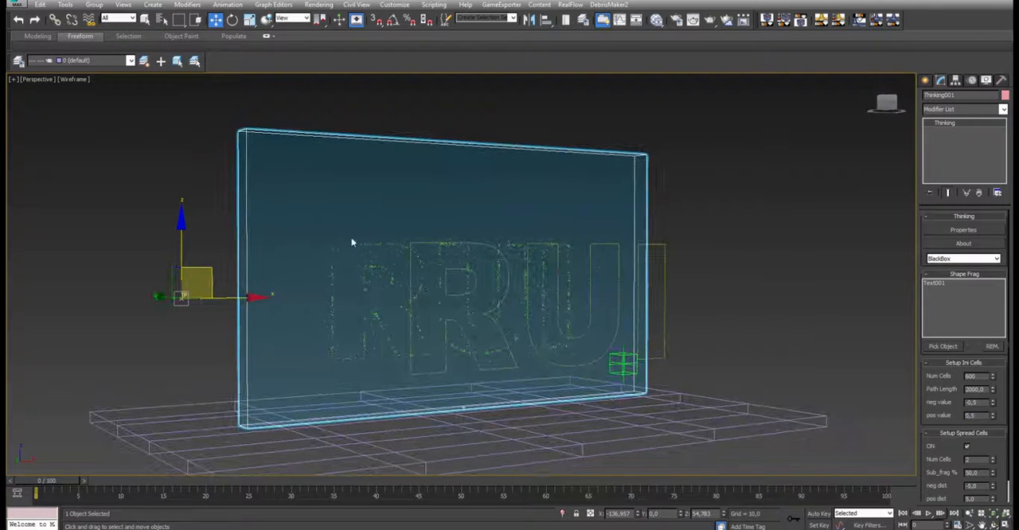
pyautogui.scroll(8, 366, 248)
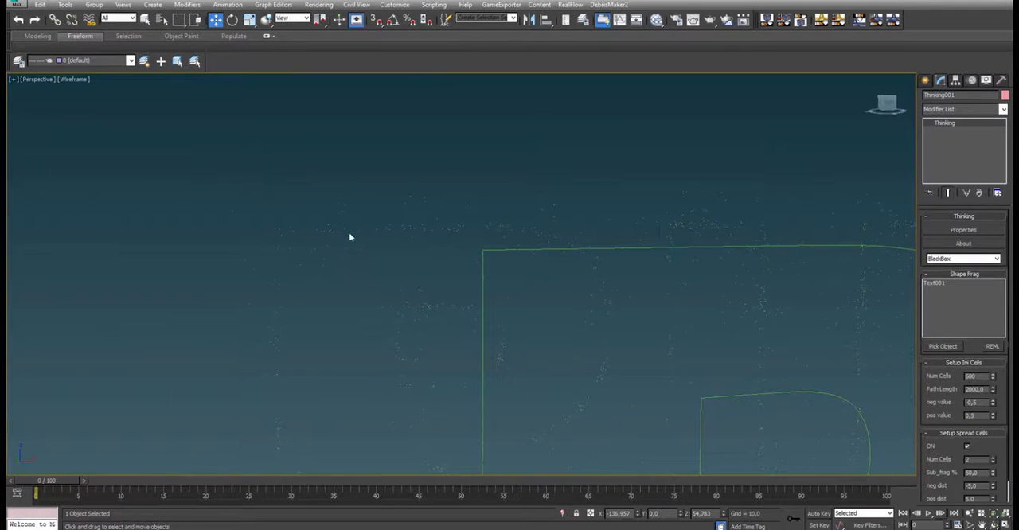
pyautogui.scroll(-8, 349, 236)
pyautogui.scroll(4, 342, 244)
pyautogui.scroll(-4, 347, 245)
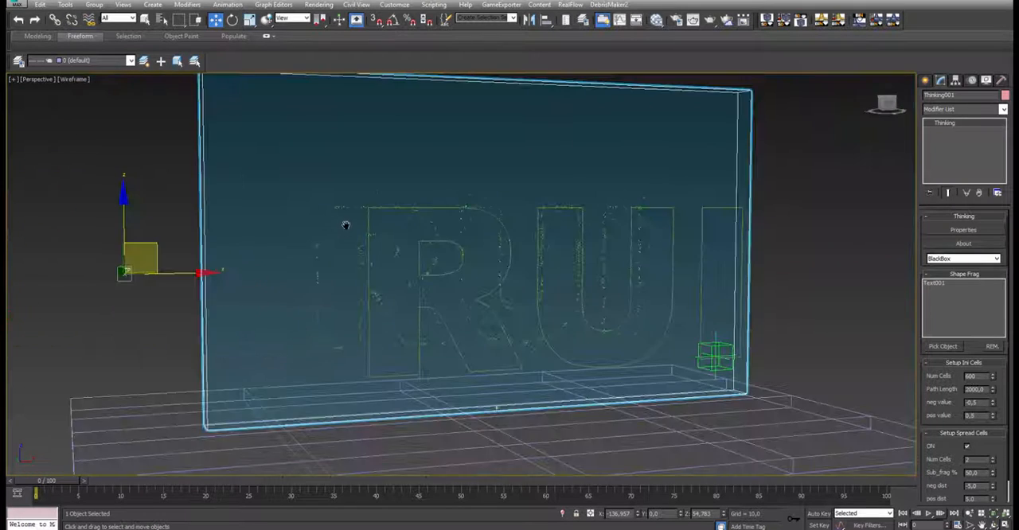
pyautogui.moveTo(345, 225)
pyautogui.keyDown('alt'); pyautogui.mouseDown(button='middle')
pyautogui.moveTo(355, 219)
pyautogui.moveTo(342, 224)
pyautogui.mouseUp(button='middle'); pyautogui.keyUp('alt')
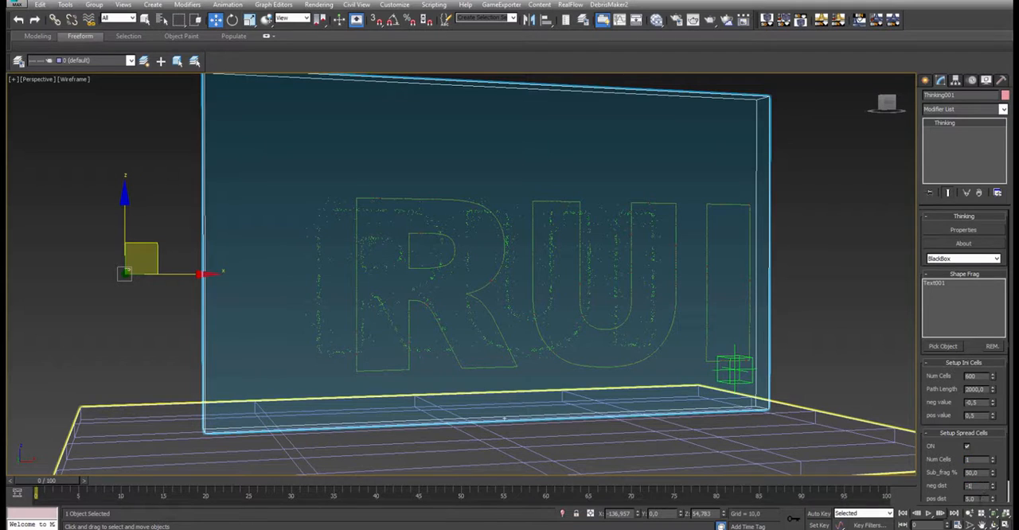
pyautogui.scroll(-2, 952, 481)
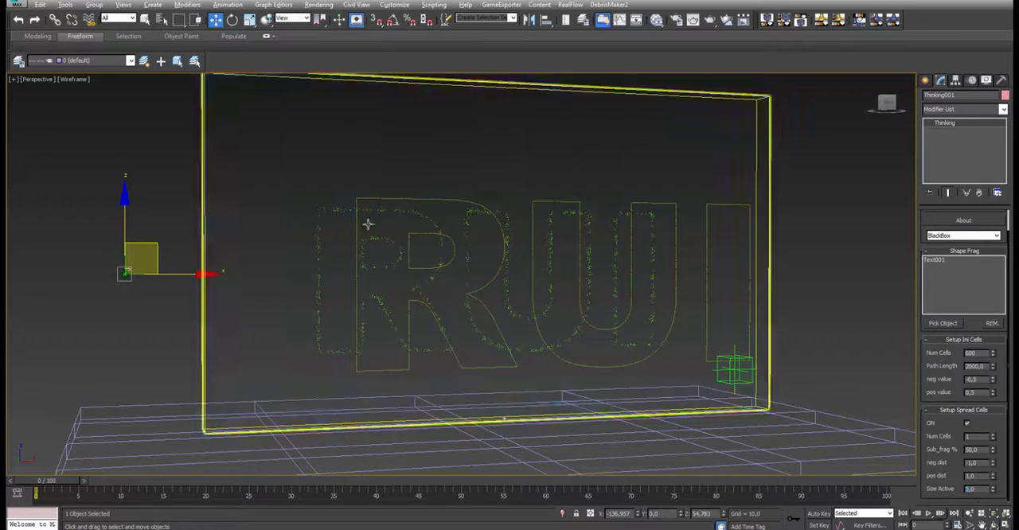
# - Check the point density along the letters and raise the initial Num Cells to 700
pyautogui.keyDown('alt'); pyautogui.moveTo(360, 214); pyautogui.dragTo(360, 218, button='middle'); pyautogui.keyUp('alt')
pyautogui.scroll(5, 313, 214)
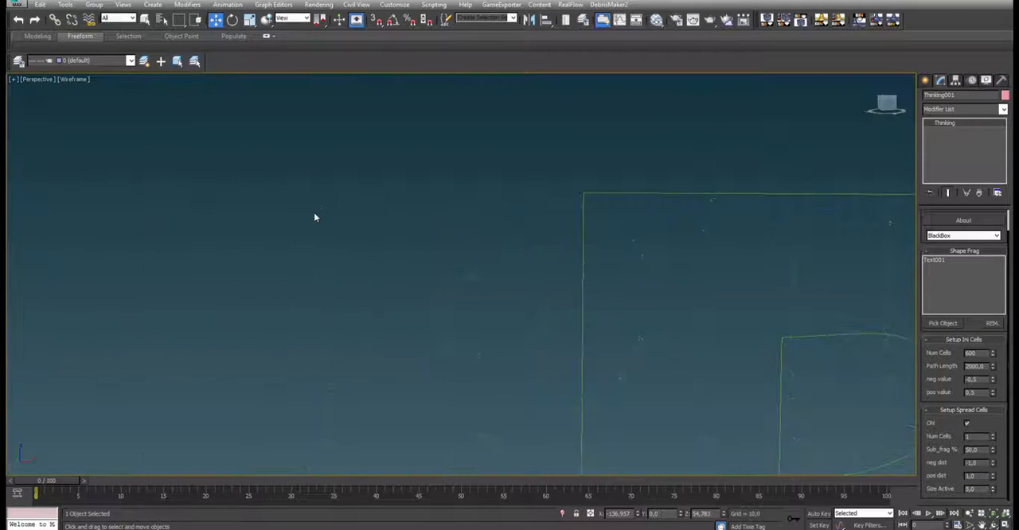
pyautogui.scroll(-3, 561, 207)
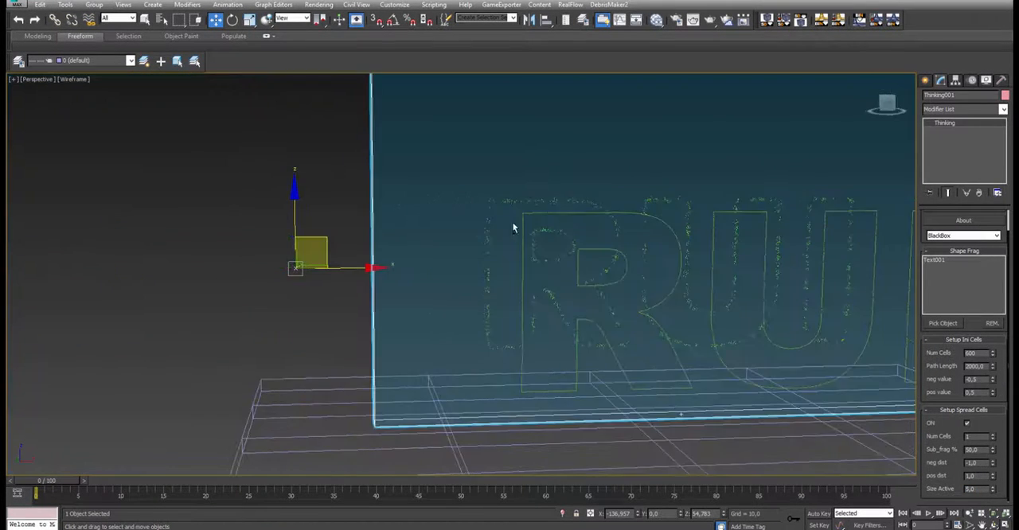
pyautogui.keyDown('alt'); pyautogui.moveTo(605, 271); pyautogui.dragTo(617, 214, button='middle'); pyautogui.keyUp('alt')
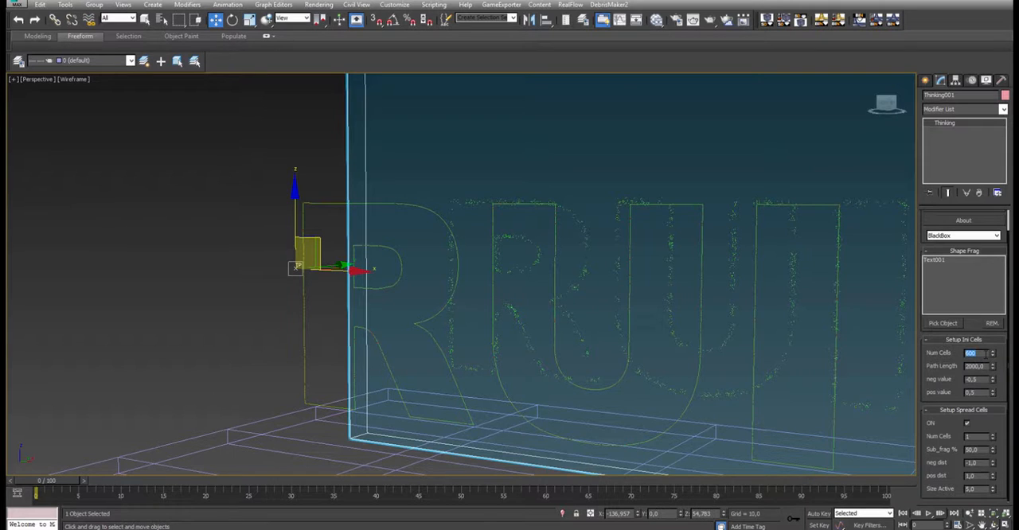
pyautogui.scroll(-4, 452, 289)
pyautogui.keyDown('alt'); pyautogui.moveTo(452, 289); pyautogui.dragTo(500, 296, button='middle'); pyautogui.keyUp('alt')
pyautogui.scroll(2, 497, 316)
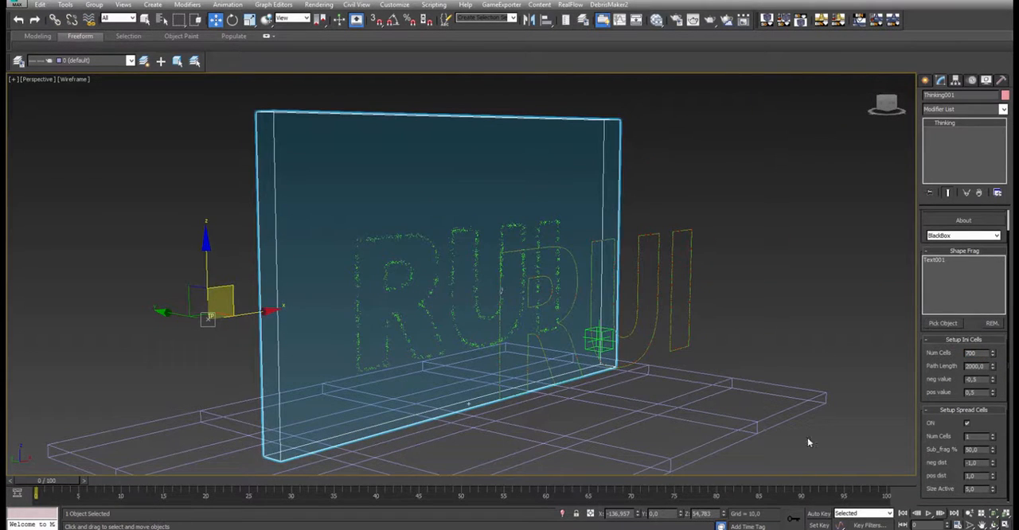
# - Advance to frame 1 to fracture the wall and set Size Active to 6
pyautogui.click(941, 513)
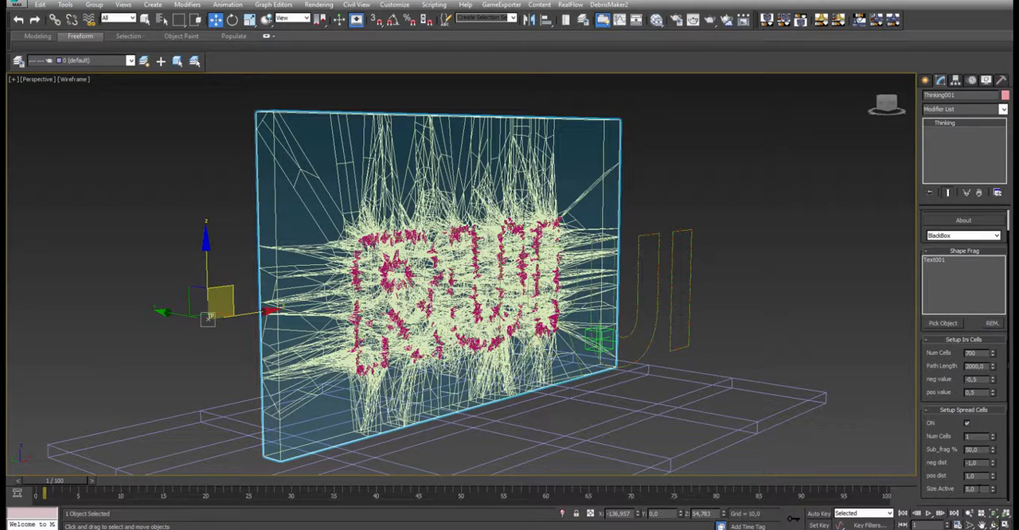
pyautogui.doubleClick(970, 489)
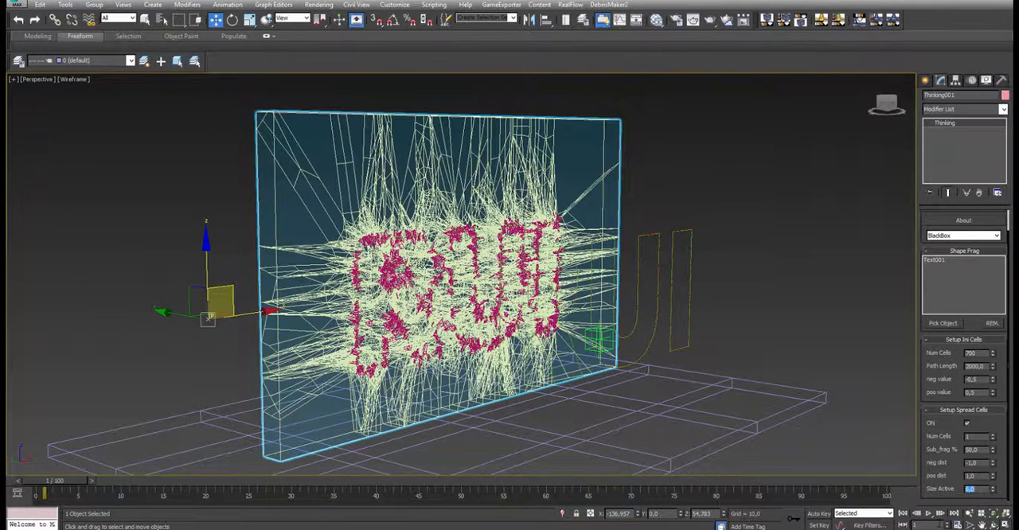
# - Play the text fracture simulation in shaded display and stop it near the end of the timeline
pyautogui.click(928, 513)
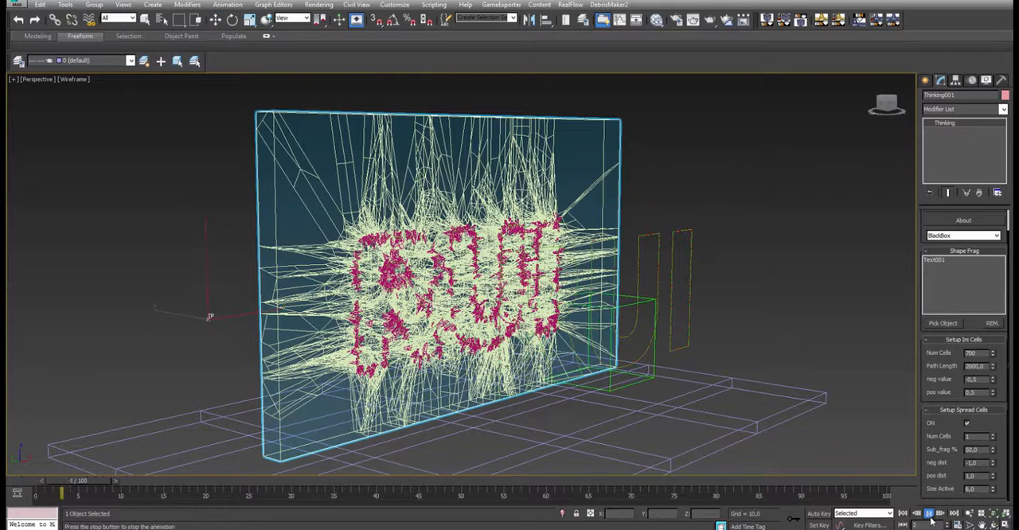
pyautogui.press('w')
pyautogui.click(928, 513)
pyautogui.press('F3')
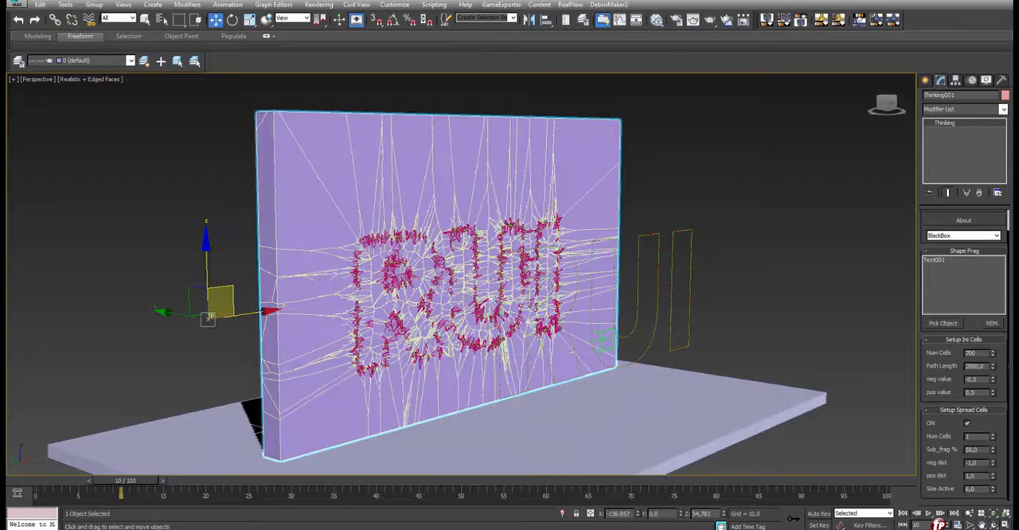
pyautogui.press('/')
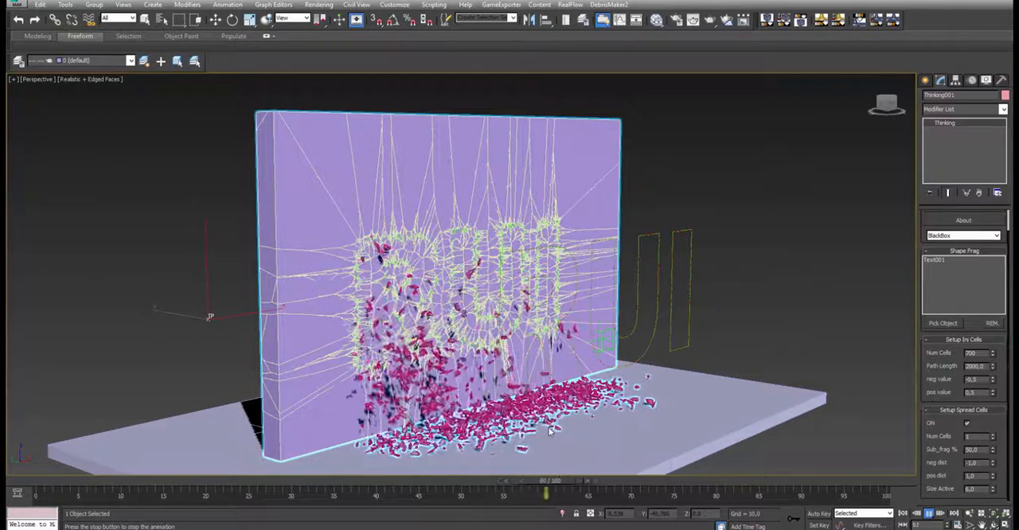
pyautogui.click(928, 516)
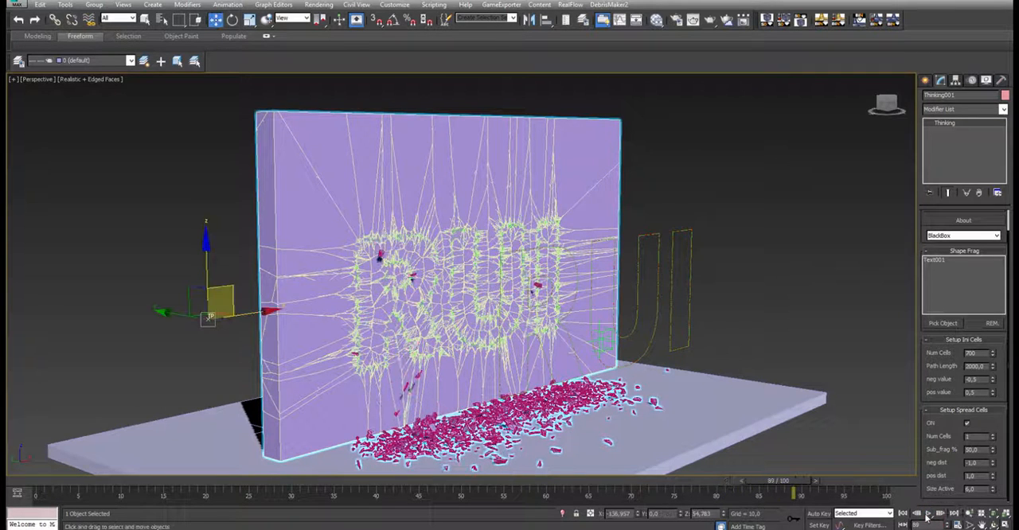
# - Return to frame 0 and remove Text001 from the Shape Frag list
pyautogui.click(17, 482)
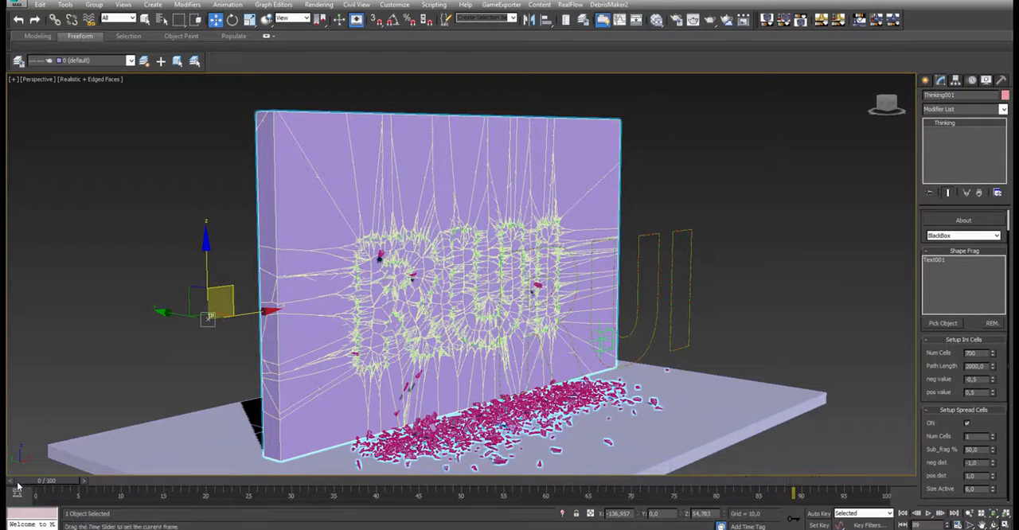
pyautogui.click(933, 262)
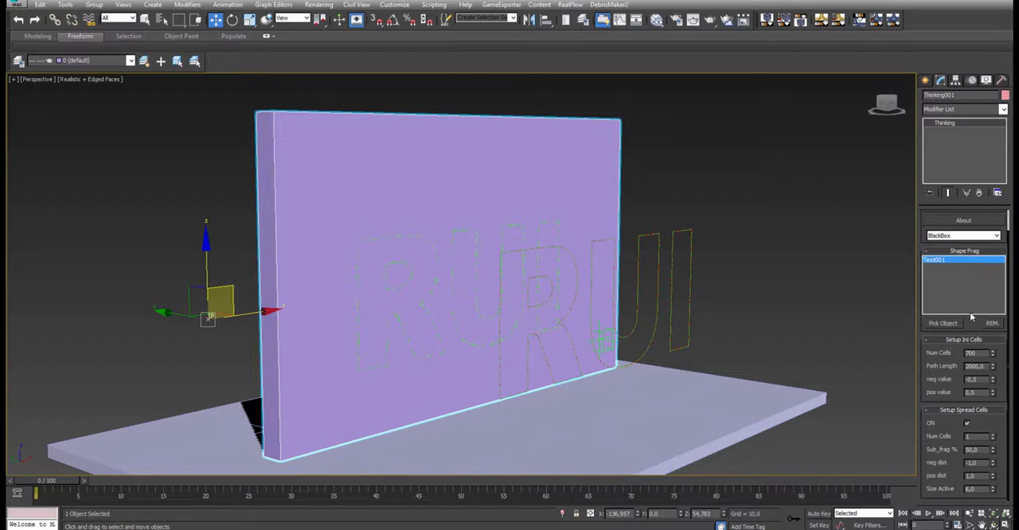
pyautogui.click(991, 323)
# - Unhide the curved Line001 spline by name
pyautogui.click(985, 80)
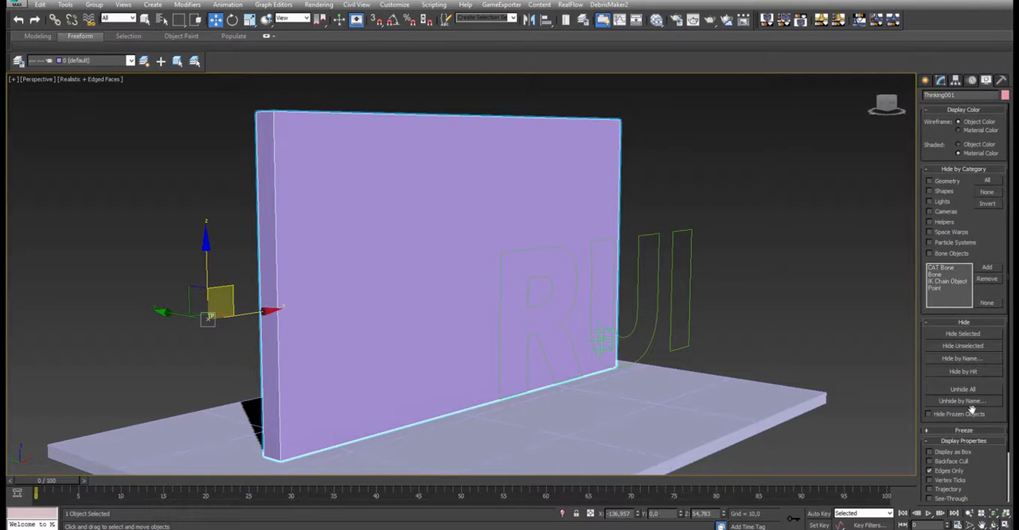
pyautogui.click(955, 401)
pyautogui.click(63, 62)
pyautogui.click(176, 278)
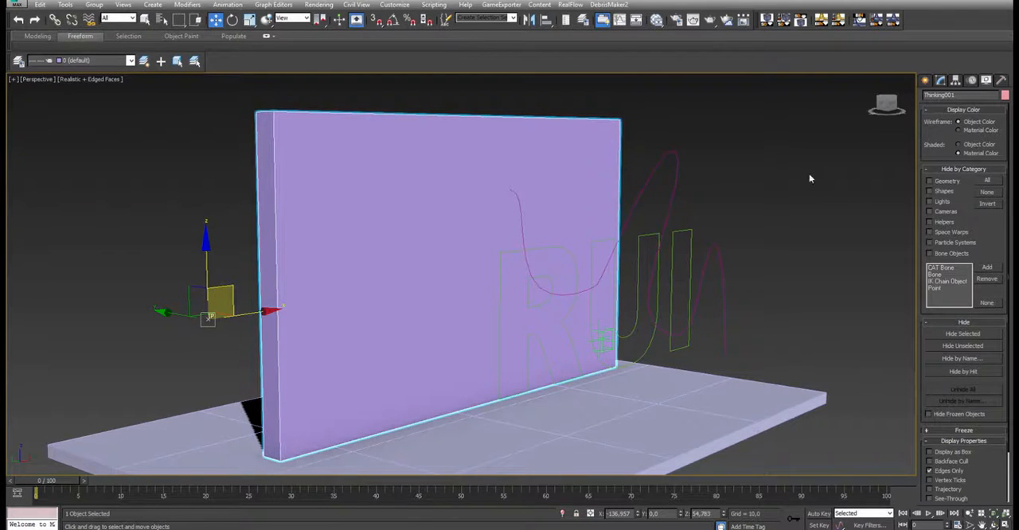
# - Pick the curved Line001 spline as the Shape Frag source of Thinking001
pyautogui.click(941, 81)
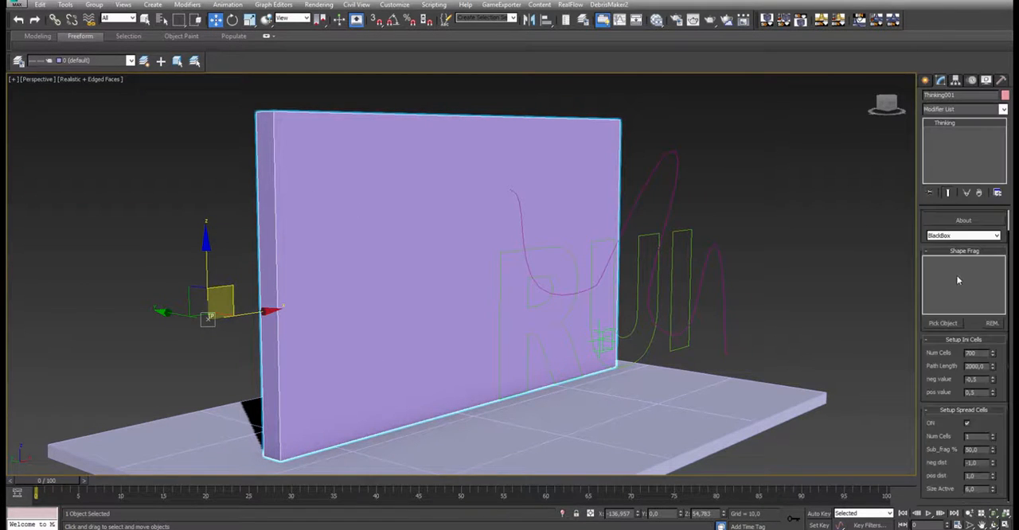
pyautogui.click(944, 324)
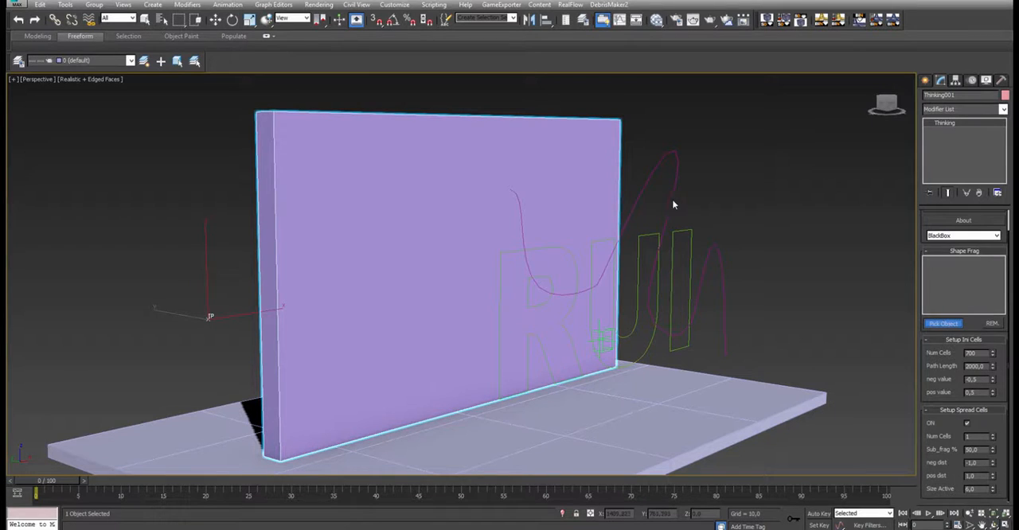
pyautogui.click(670, 201)
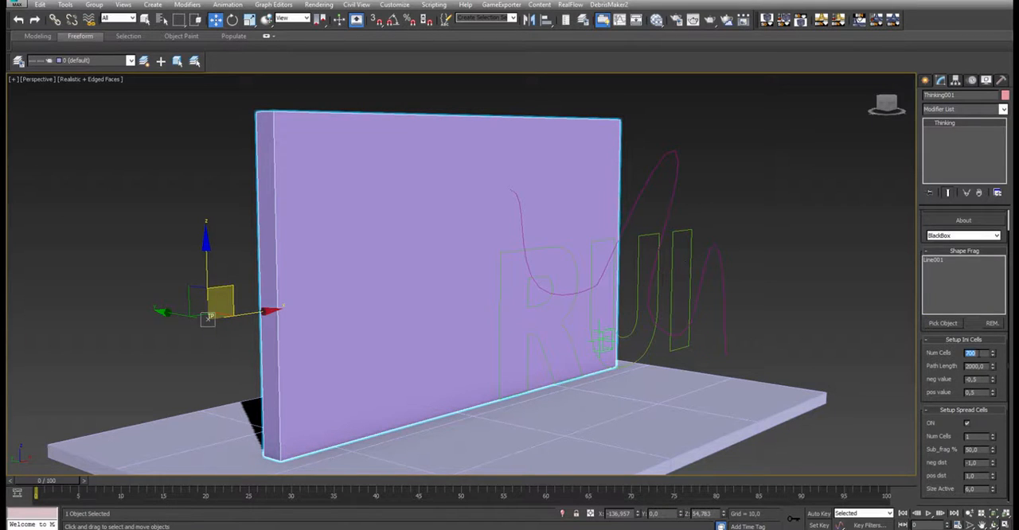
# - Set the initial cells to Num Cells 150, Path Length 400, neg value -2 and pos value 2
pyautogui.write('0')
pyautogui.press('Return')
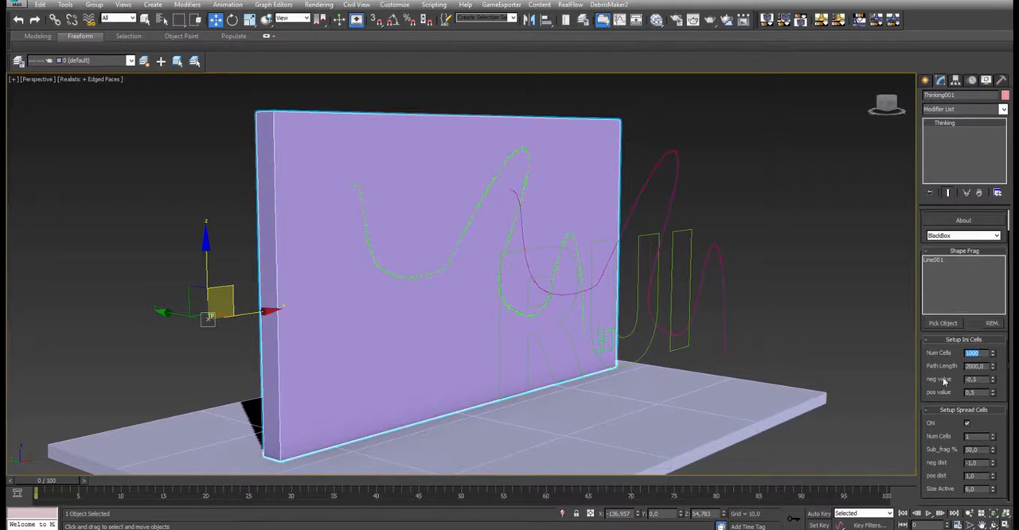
pyautogui.doubleClick(978, 367)
pyautogui.write('400')
pyautogui.press('Return')
pyautogui.doubleClick(982, 380)
pyautogui.write('-2')
pyautogui.click(976, 391)
# - Set the spread cells' neg dist to -2 and pos dist to 2, with Size Active at 15
pyautogui.doubleClick(981, 463)
pyautogui.press('Return')
pyautogui.write('215')
pyautogui.press('Return')
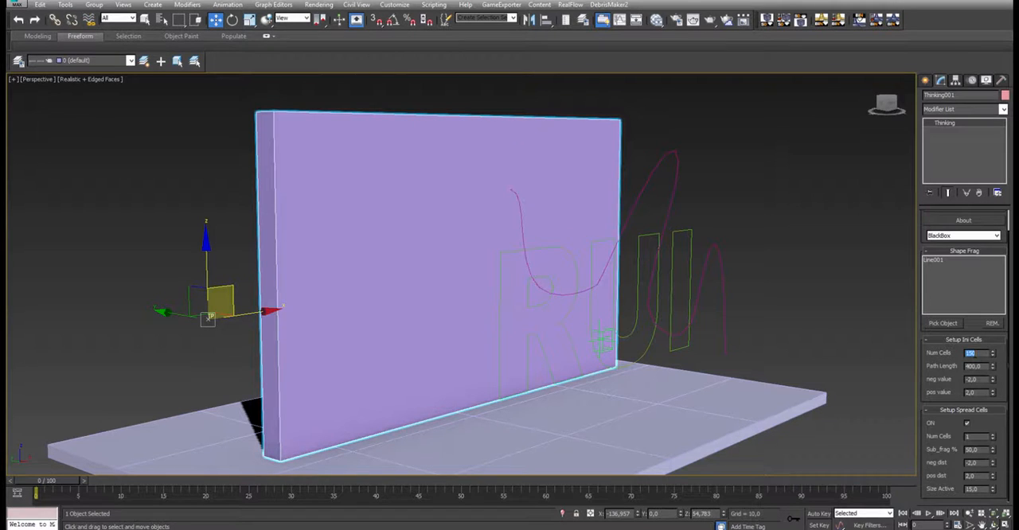
# - Play the simulation with the curved spline, stop it, and inspect the fallen wall fragments
pyautogui.click(927, 513)
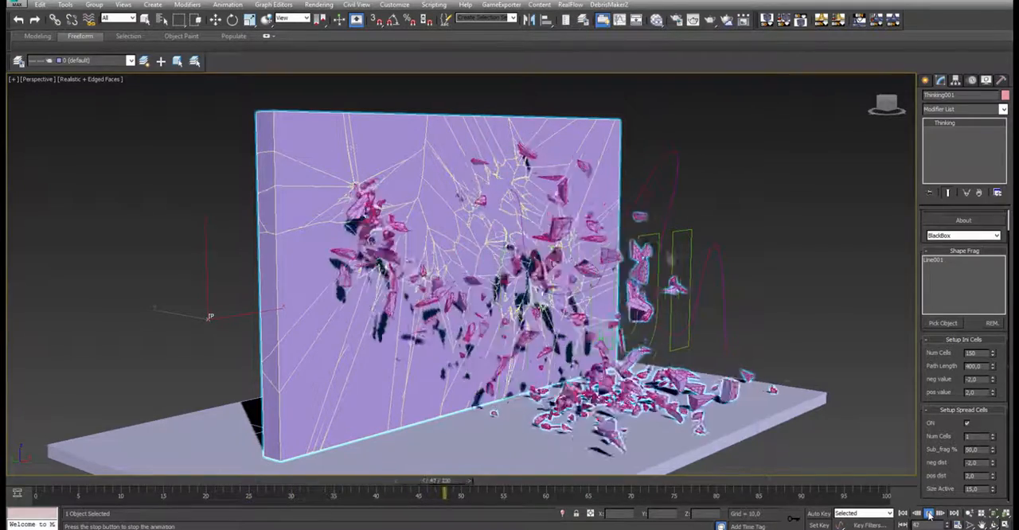
pyautogui.click(928, 515)
pyautogui.moveTo(573, 301)
pyautogui.keyDown('alt'); pyautogui.mouseDown(button='middle')
pyautogui.moveTo(490, 285)
pyautogui.moveTo(517, 278)
pyautogui.moveTo(557, 307)
pyautogui.mouseUp(button='middle'); pyautogui.keyUp('alt')
pyautogui.scroll(-4, 517, 278)
pyautogui.scroll(5, 549, 239)
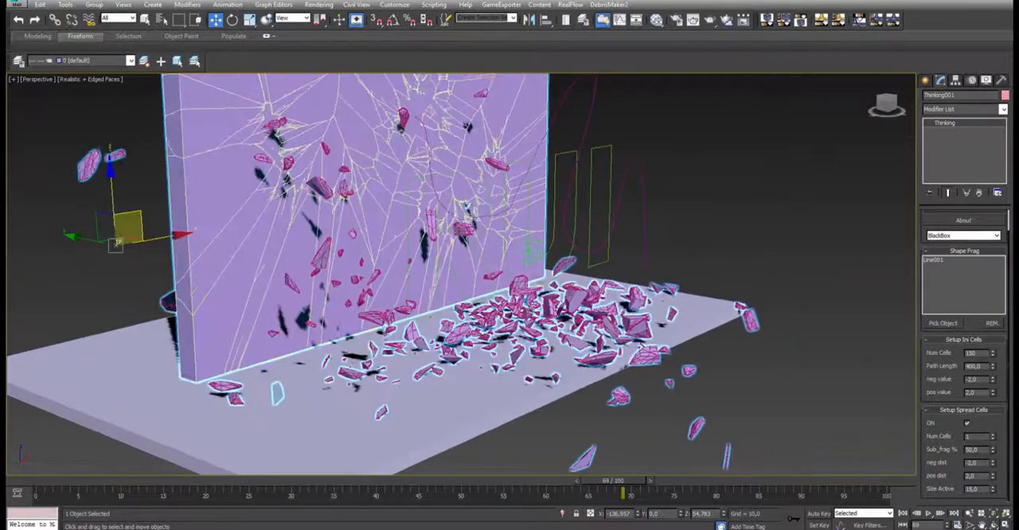
pyautogui.scroll(1, 922, 233)
# - Open the Thinking001 particle editor and examine the Random and Shape Frag nodes inside the birth dynamic set
pyautogui.click(938, 233)
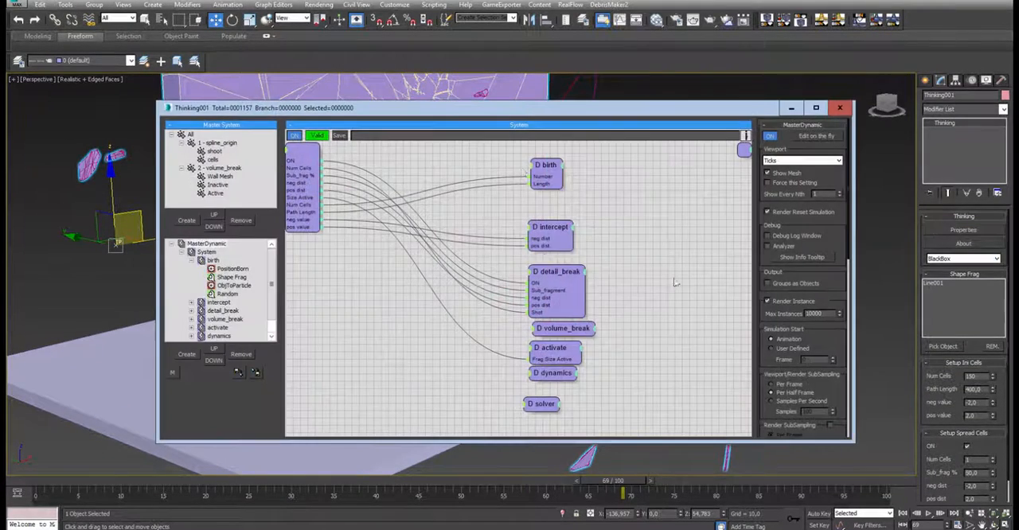
pyautogui.click(192, 261)
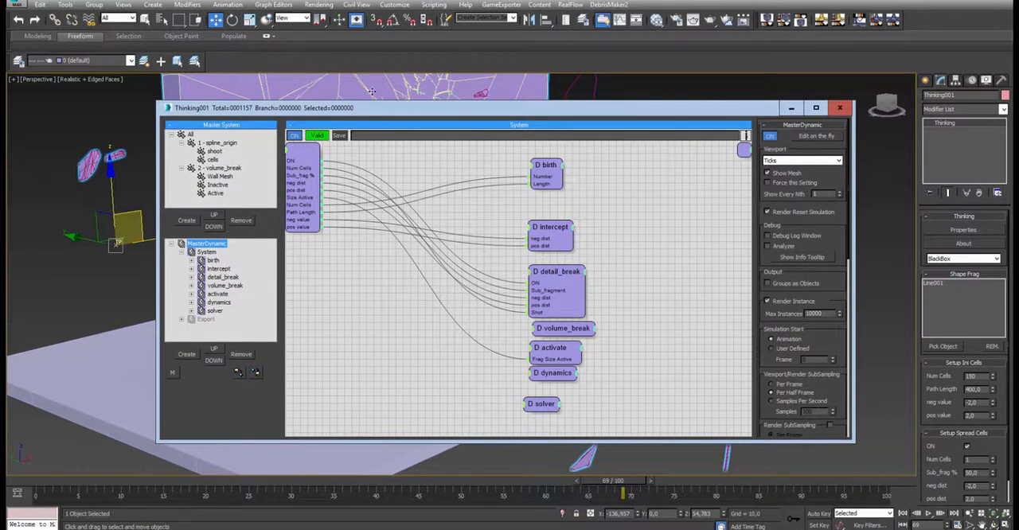
pyautogui.moveTo(382, 109); pyautogui.dragTo(372, 91)
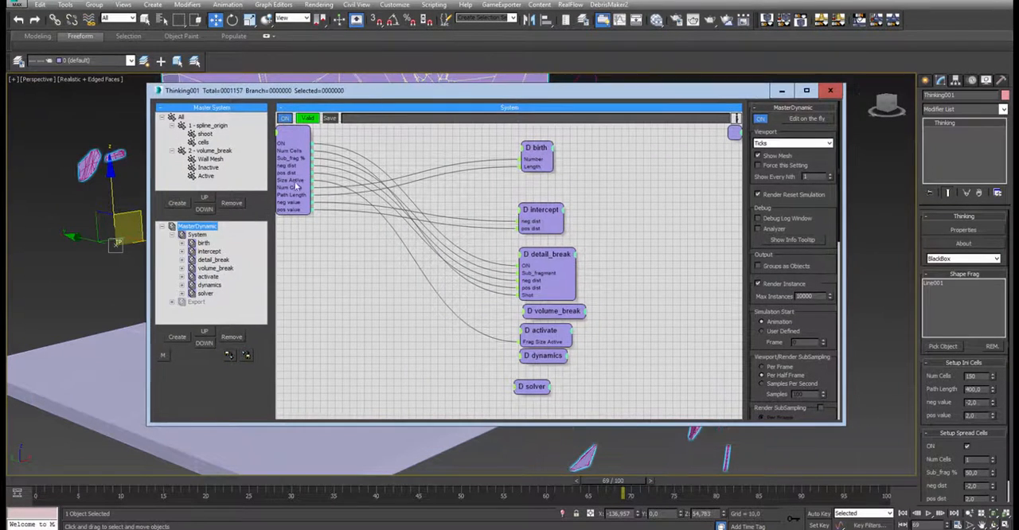
pyautogui.click(203, 242)
pyautogui.moveTo(362, 245); pyautogui.dragTo(366, 265)
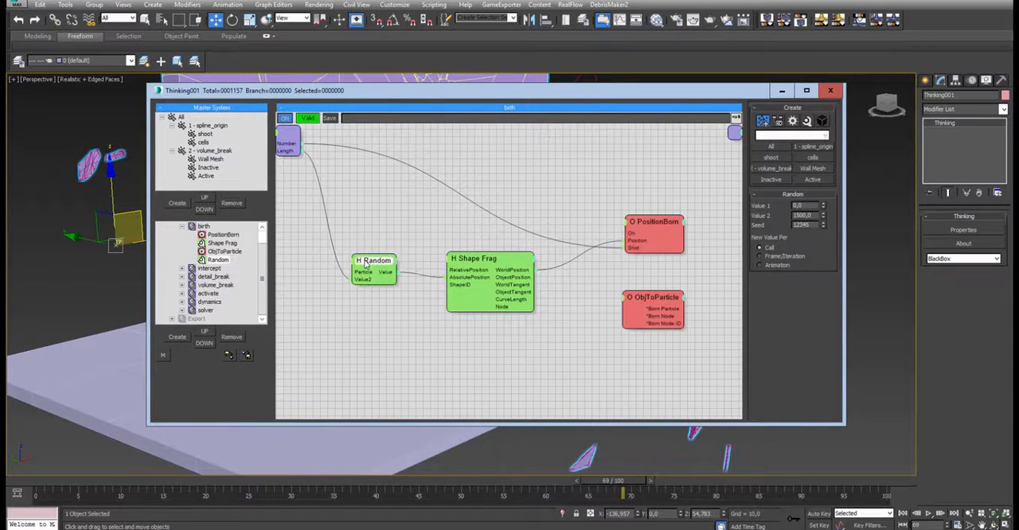
pyautogui.moveTo(509, 264); pyautogui.dragTo(509, 258)
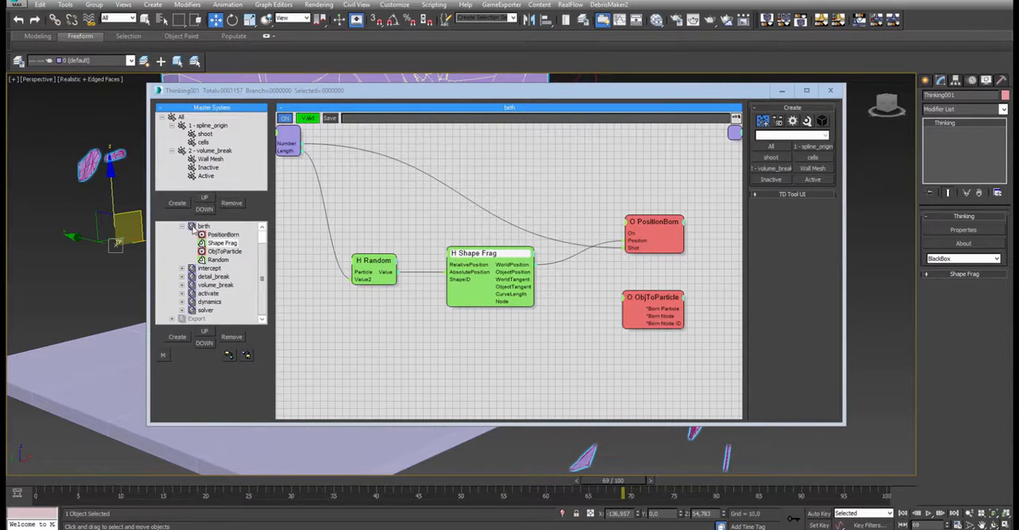
# - Collapse the birth set and open the intercept dynamic set to examine its node network
pyautogui.click(185, 229)
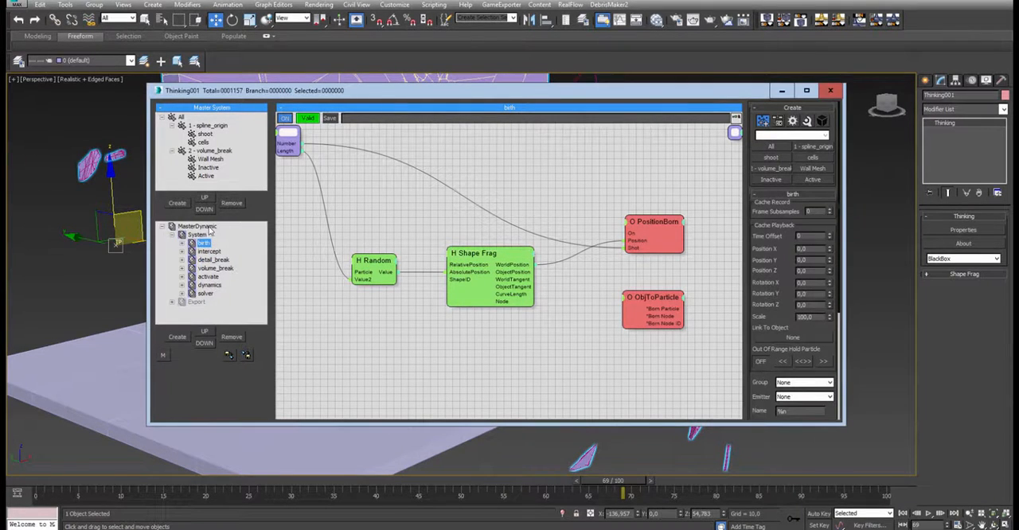
pyautogui.moveTo(342, 91); pyautogui.dragTo(377, 75)
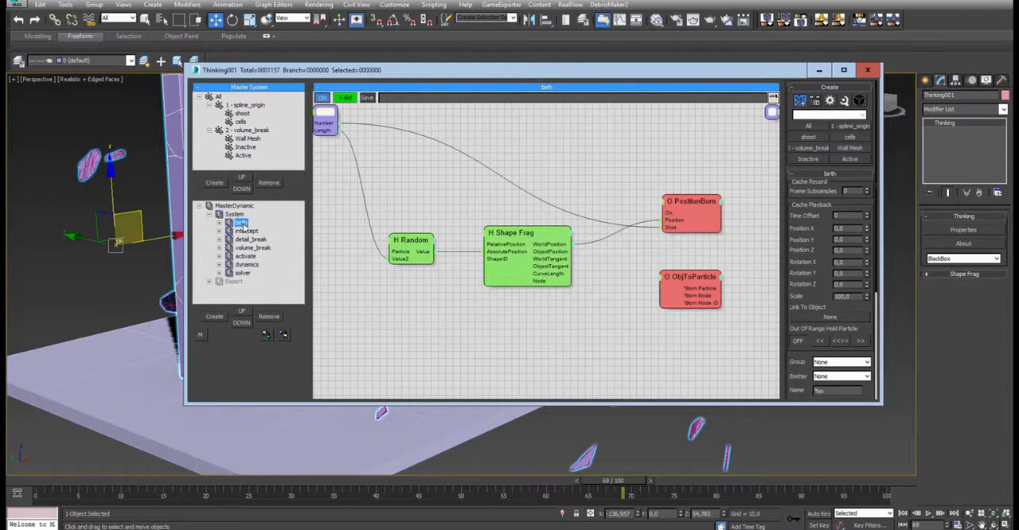
pyautogui.click(246, 230)
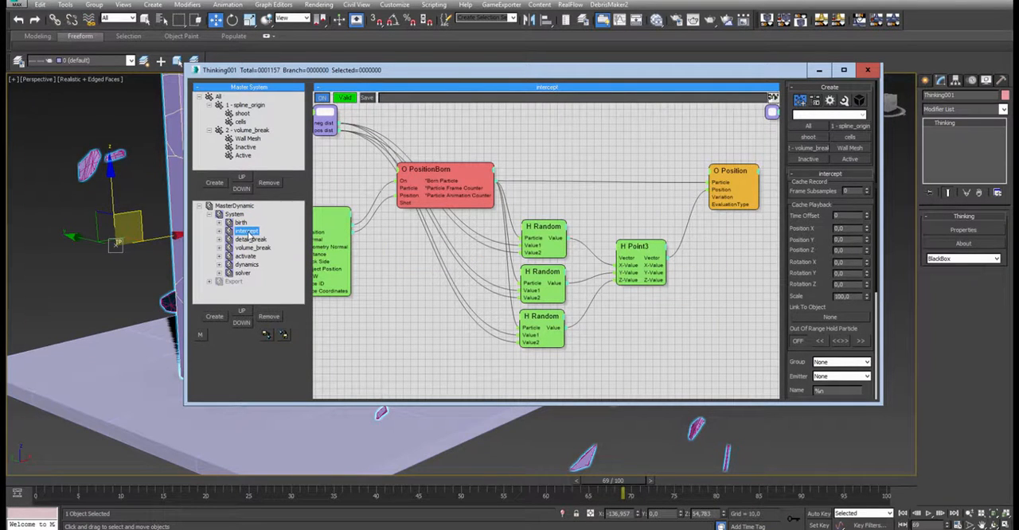
# - Open the detail_break and volume_break dynamic sets in turn and examine their node networks
pyautogui.moveTo(500, 73); pyautogui.dragTo(546, 87)
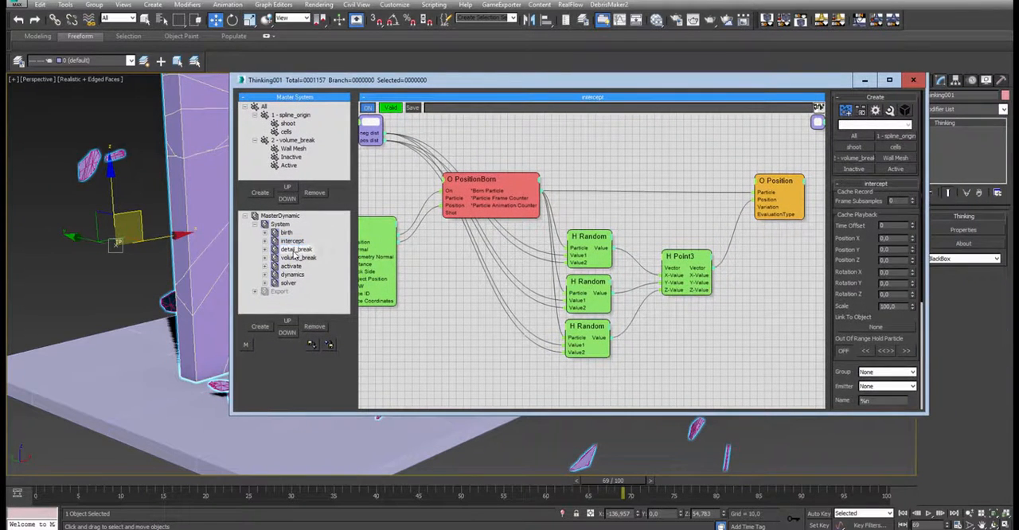
pyautogui.click(296, 250)
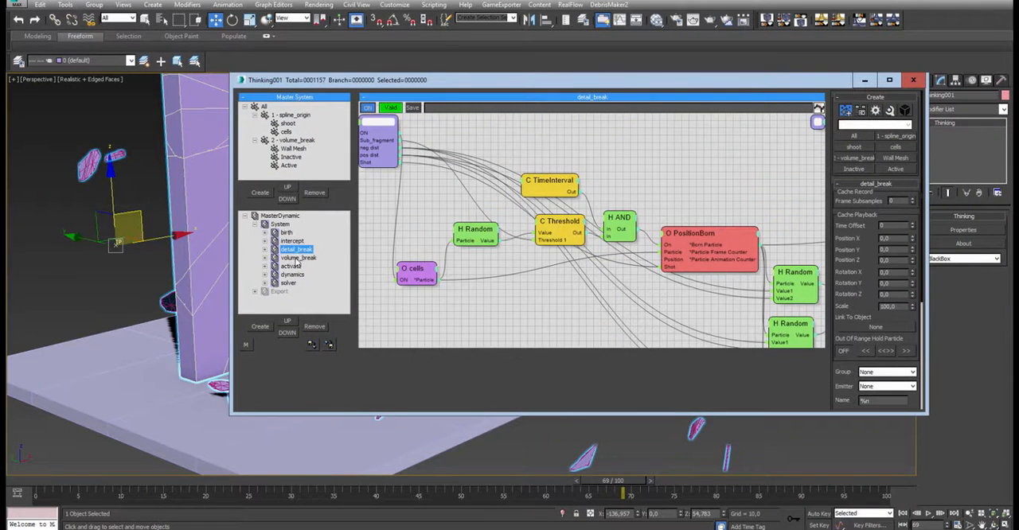
pyautogui.click(299, 258)
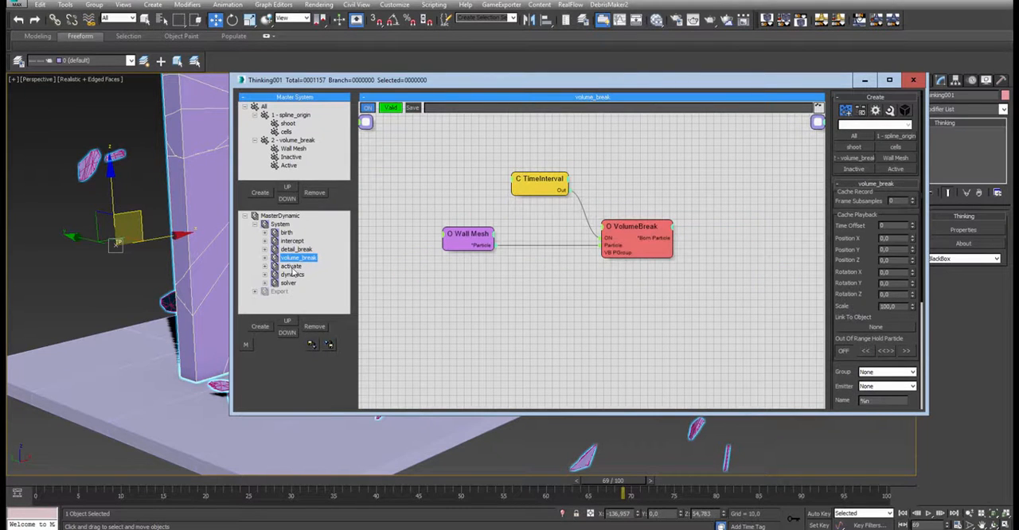
# - Open the activate dynamic set and examine its Inactive, Group and less than nodes
pyautogui.click(291, 266)
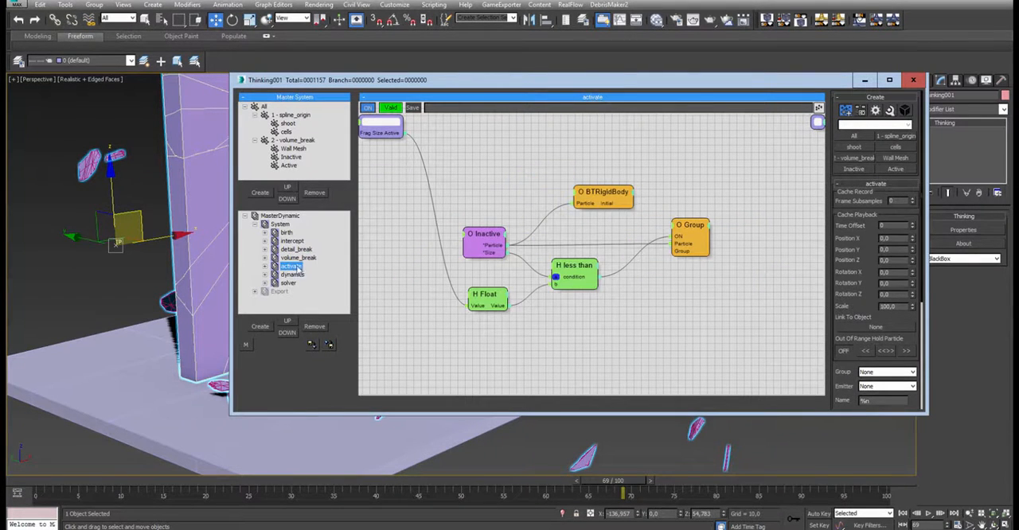
pyautogui.click(500, 241)
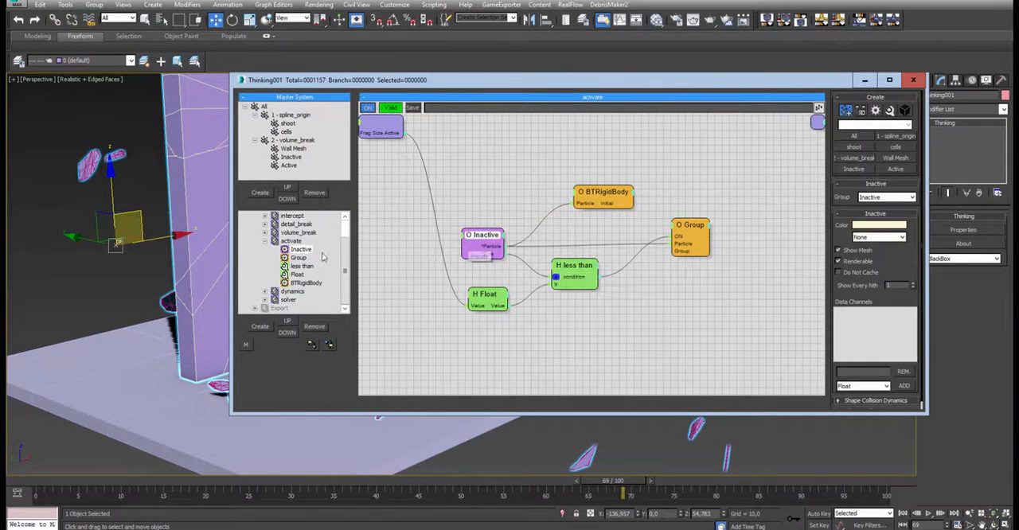
pyautogui.click(266, 241)
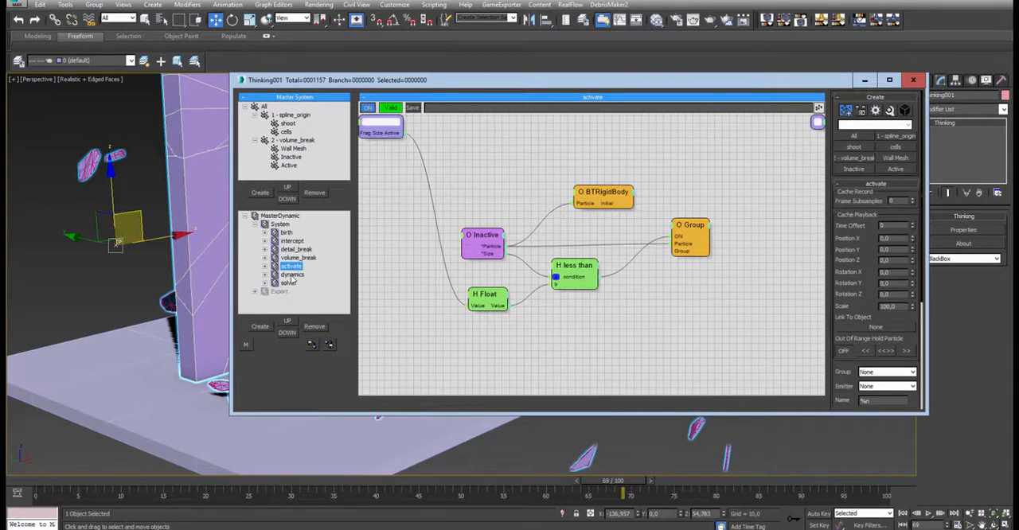
pyautogui.click(291, 274)
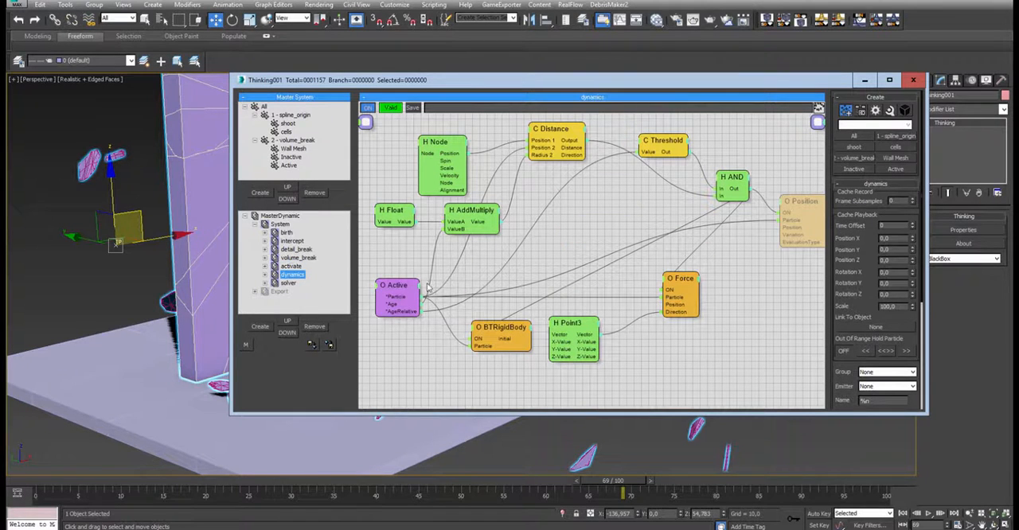
pyautogui.click(279, 265)
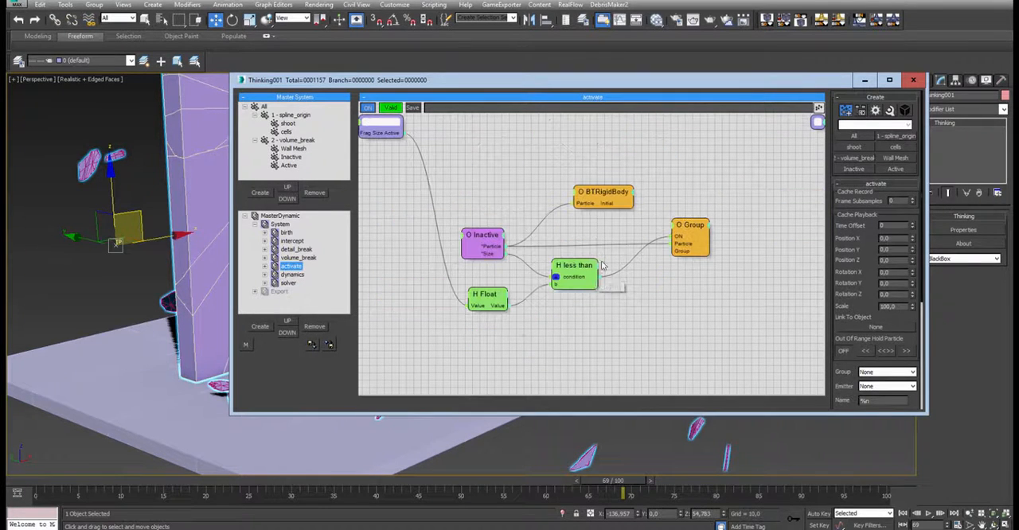
pyautogui.click(480, 241)
pyautogui.moveTo(692, 223); pyautogui.dragTo(697, 223)
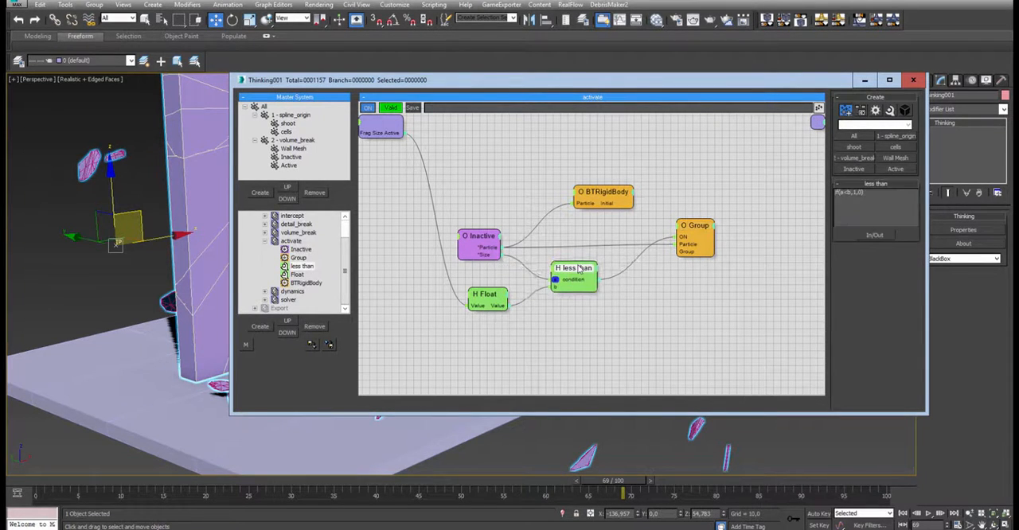
pyautogui.click(265, 240)
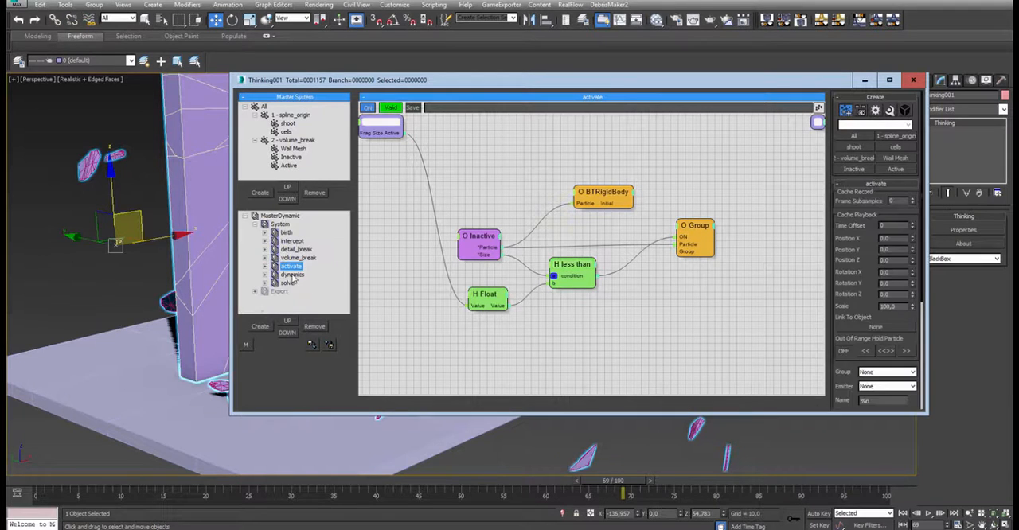
# - Open the dynamics dynamic set and examine its network around the BTRigidBody node
pyautogui.click(292, 274)
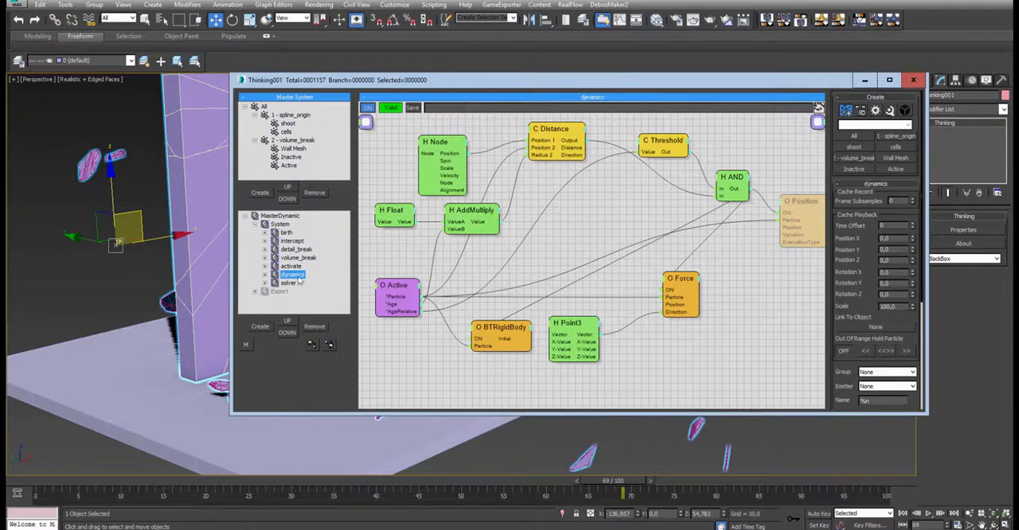
pyautogui.moveTo(513, 328); pyautogui.dragTo(513, 321)
pyautogui.click(266, 216)
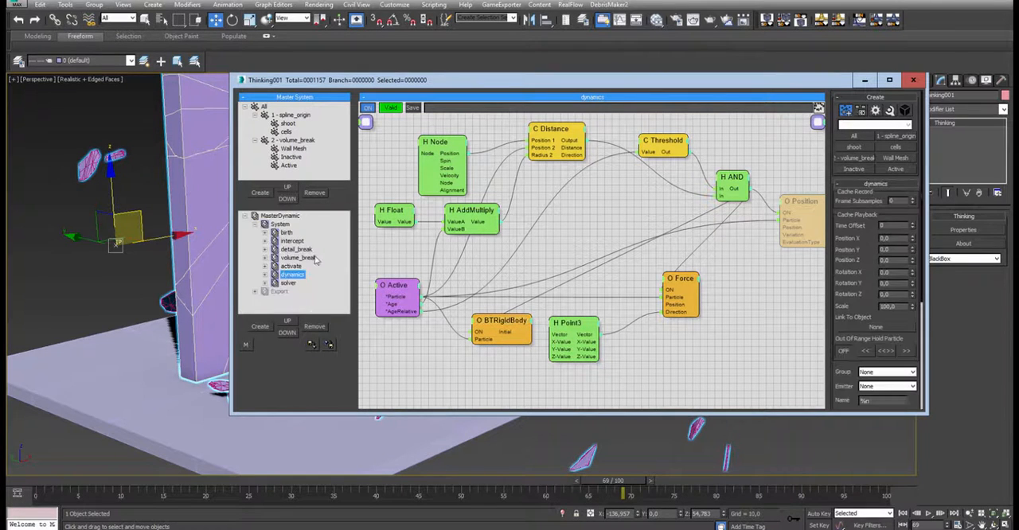
# - Open the solver dynamic set and examine the settings of the SC and BulletPhysics nodes
pyautogui.click(288, 283)
pyautogui.click(619, 301)
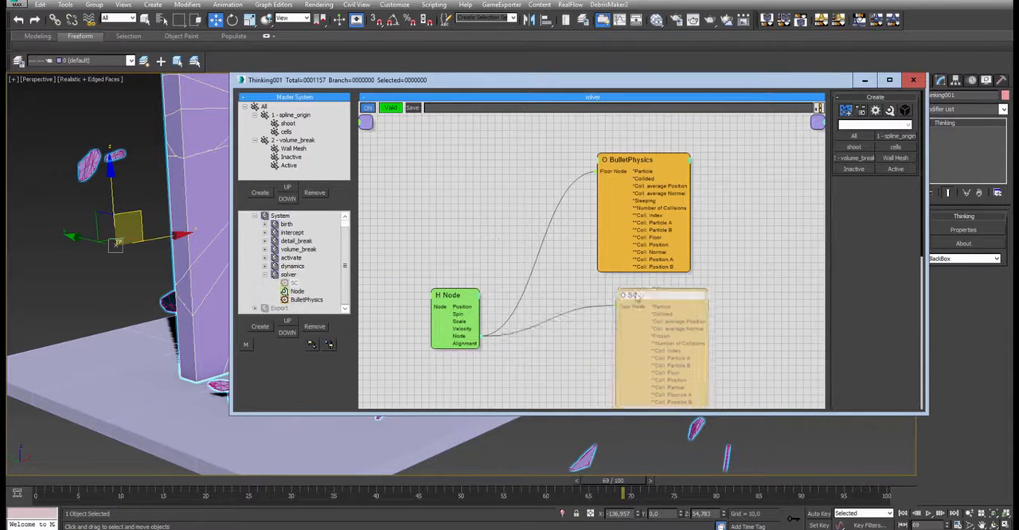
pyautogui.moveTo(619, 302); pyautogui.dragTo(624, 306)
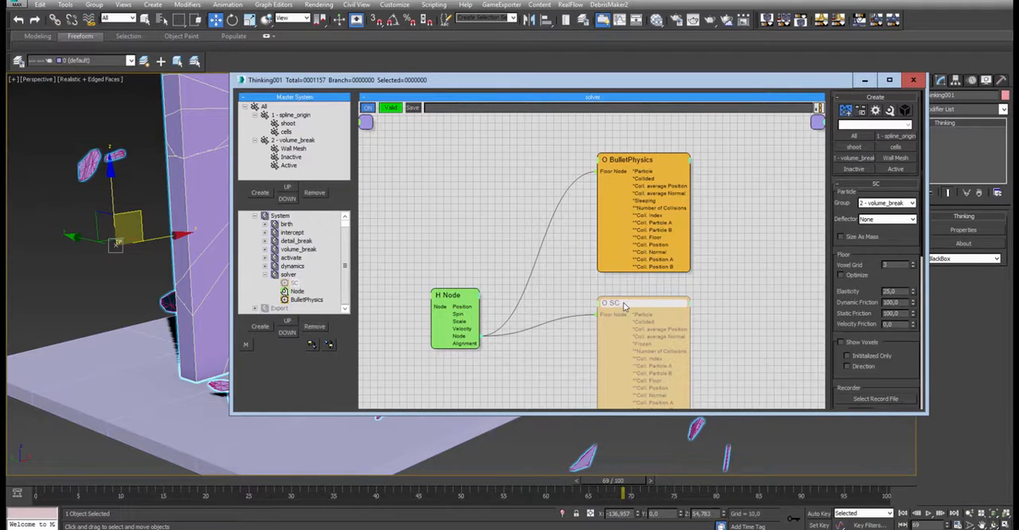
pyautogui.moveTo(632, 167); pyautogui.dragTo(634, 171)
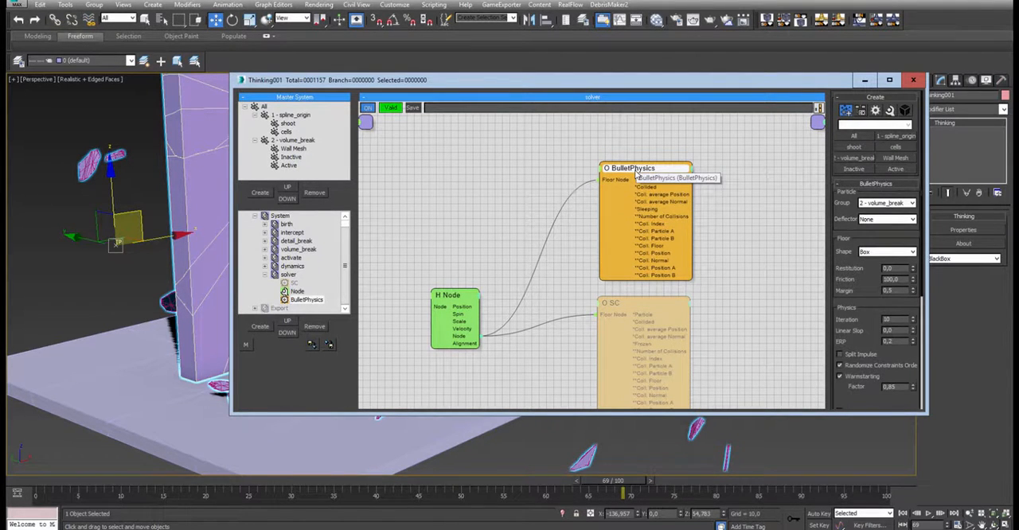
# - Remove the disabled SC node from the solver set, leaving BulletPhysics as the solver
pyautogui.rightClick(637, 317)
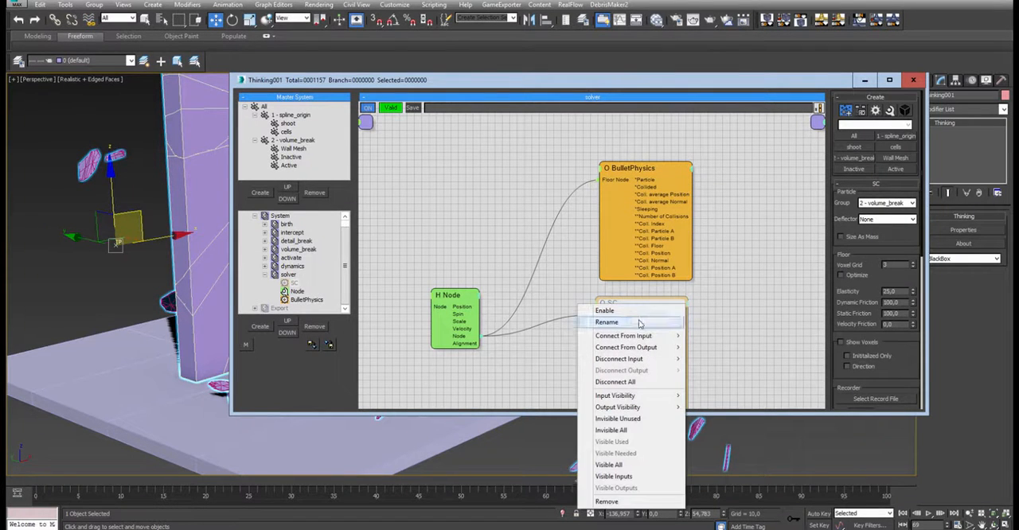
pyautogui.click(641, 501)
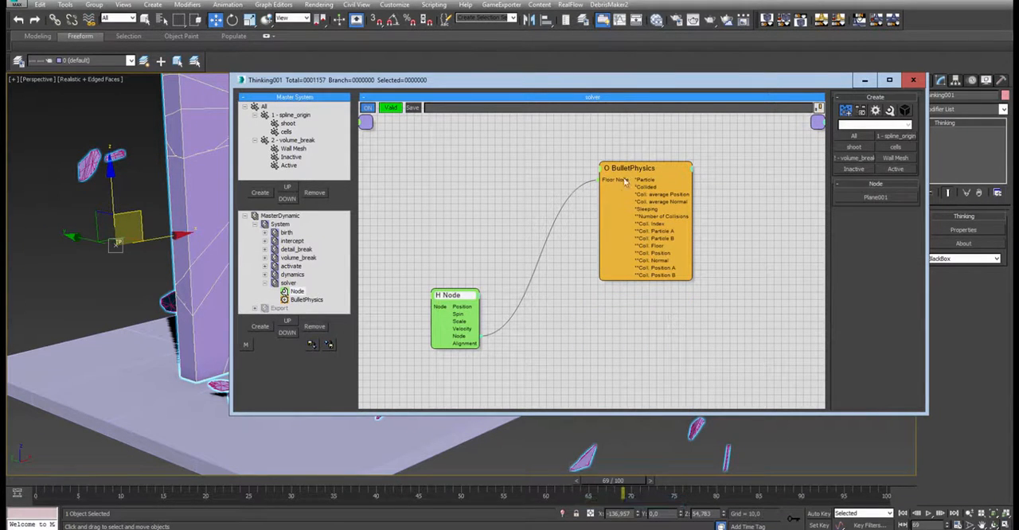
pyautogui.moveTo(624, 181); pyautogui.dragTo(619, 186)
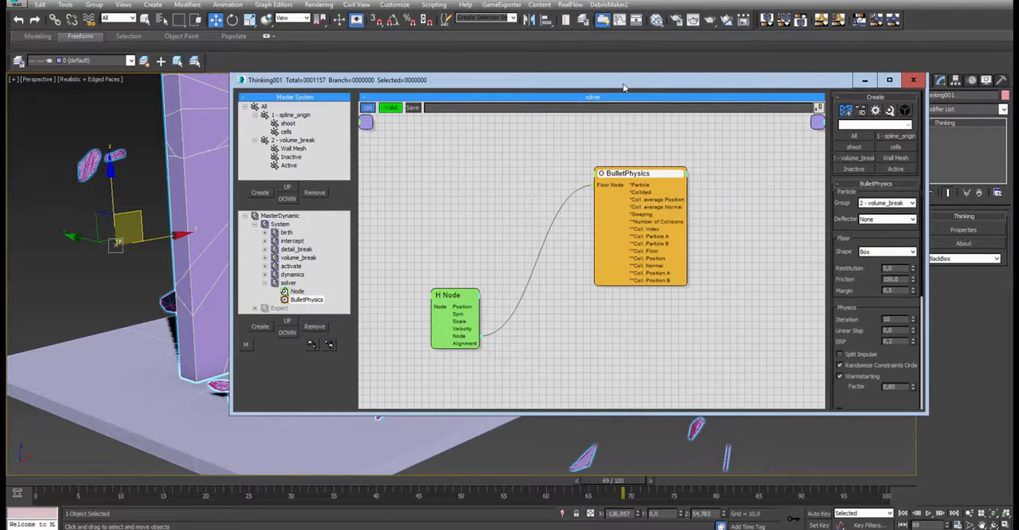
# - Return to the birth dynamic set and examine the PositionBorn and Shape Frag nodes, including Shape Frag's picked-object list on the Thinking object
pyautogui.moveTo(624, 88); pyautogui.dragTo(648, 88)
pyautogui.click(310, 233)
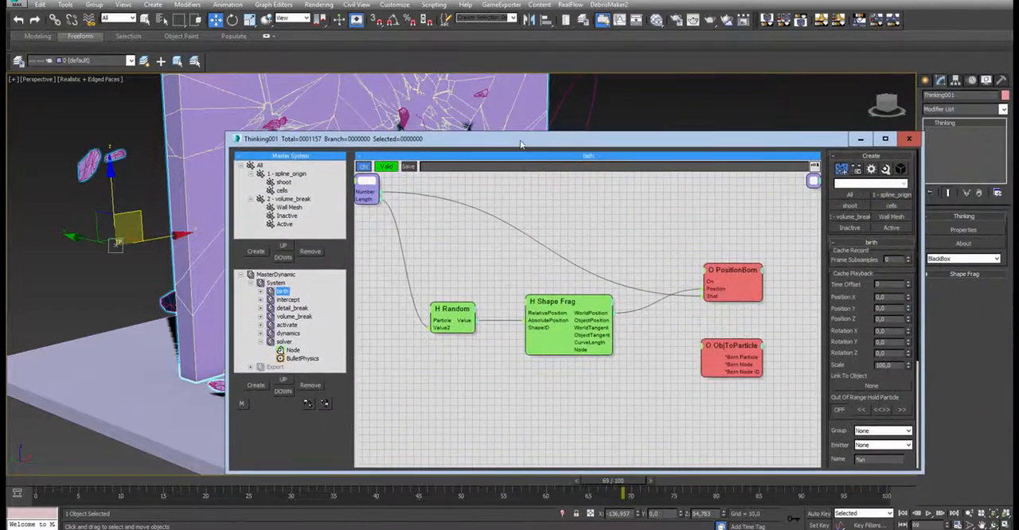
pyautogui.moveTo(724, 264); pyautogui.dragTo(730, 224)
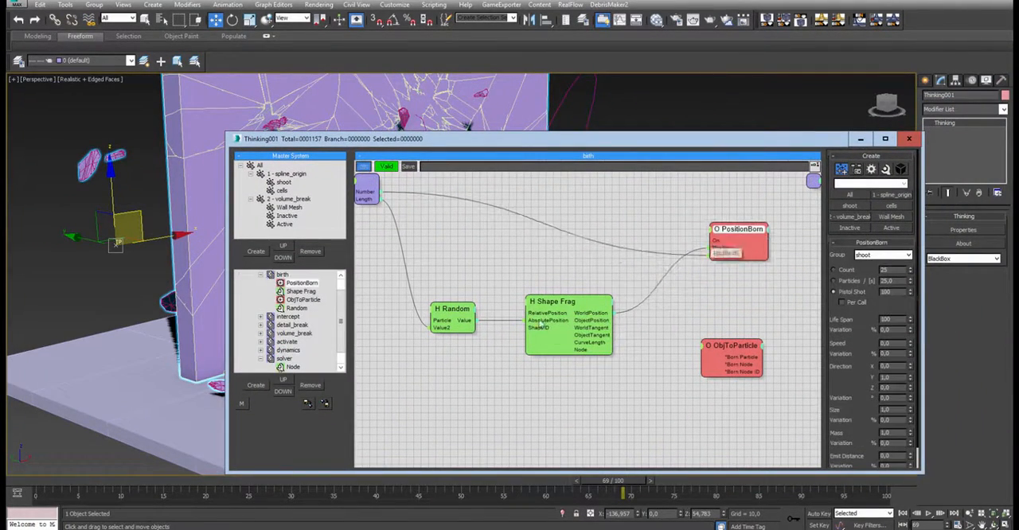
pyautogui.moveTo(573, 298); pyautogui.dragTo(557, 279)
pyautogui.rightClick(565, 368)
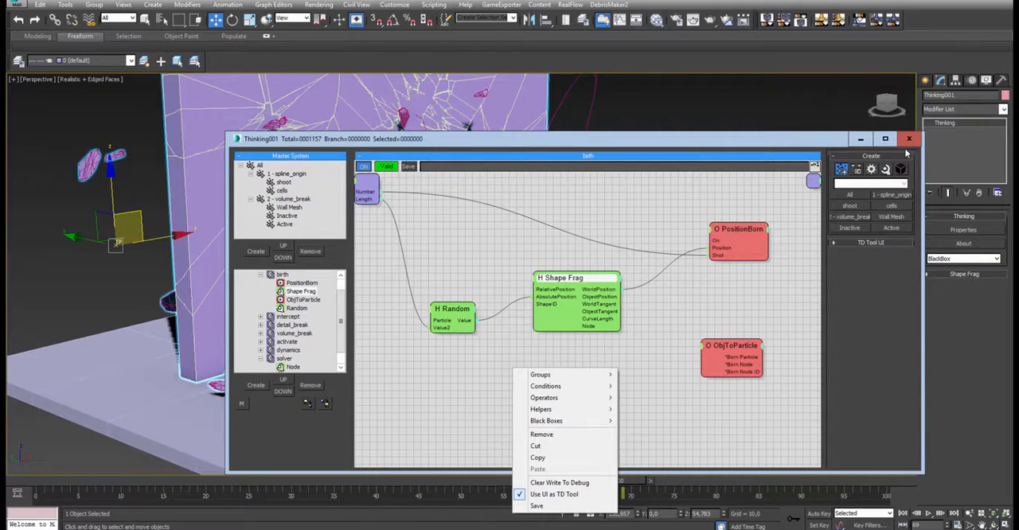
pyautogui.click(963, 275)
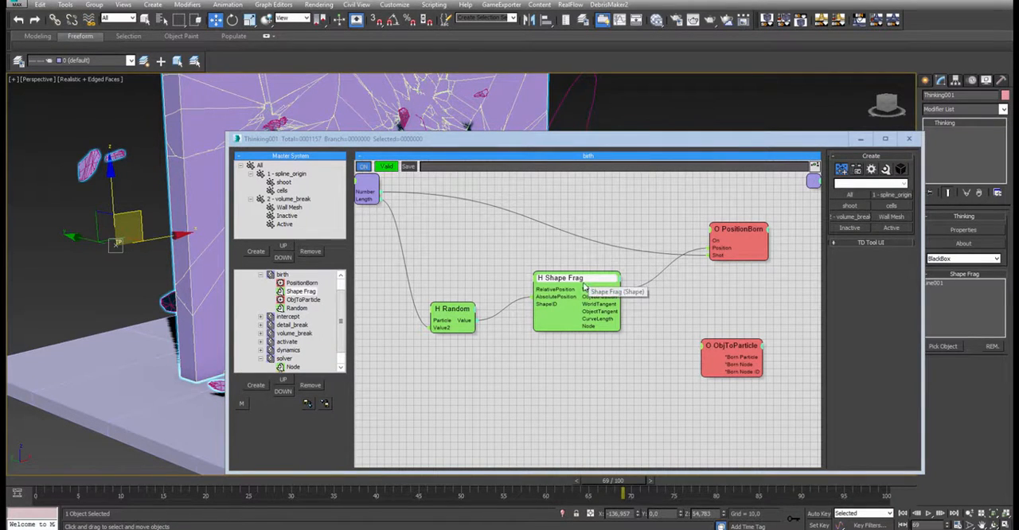
pyautogui.moveTo(783, 141); pyautogui.dragTo(721, 125)
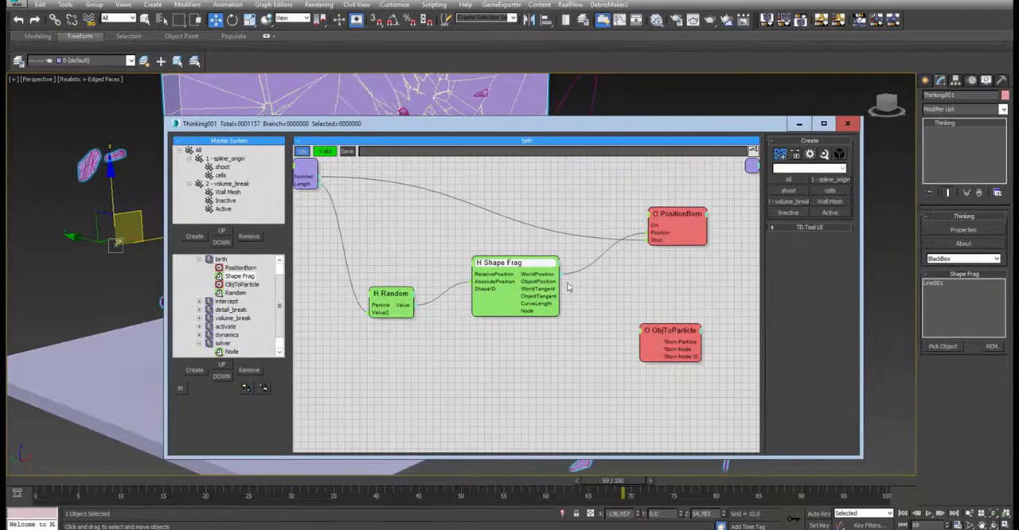
# - Examine the value range of the Random node feeding Shape Frag, along with the Path Length parameter in Setup Ini Cells
pyautogui.moveTo(518, 261); pyautogui.dragTo(531, 269)
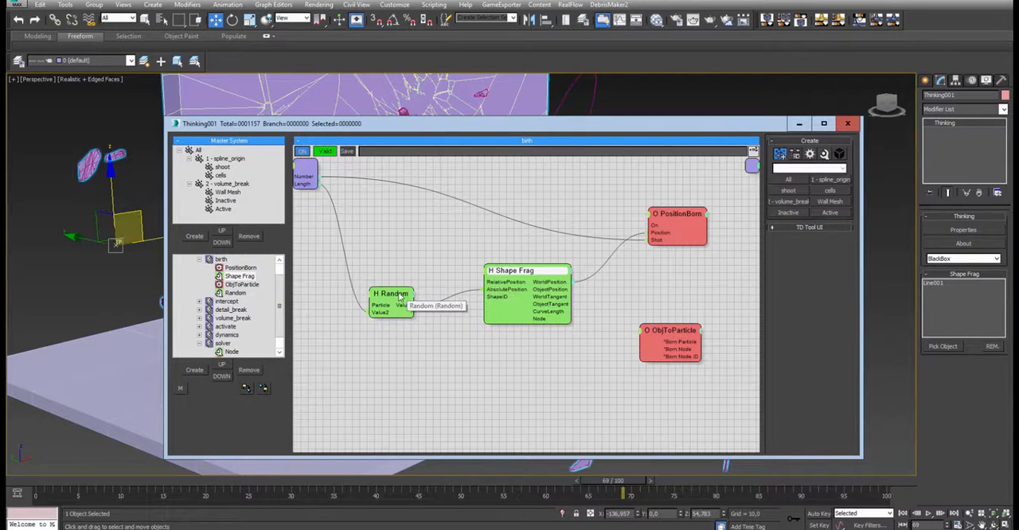
pyautogui.moveTo(397, 298); pyautogui.dragTo(410, 283)
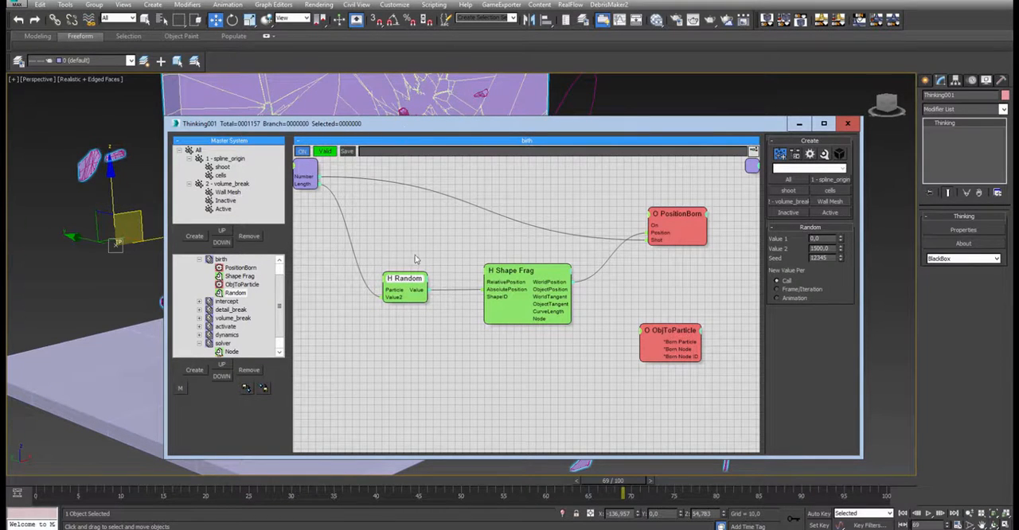
pyautogui.moveTo(561, 293); pyautogui.dragTo(554, 297)
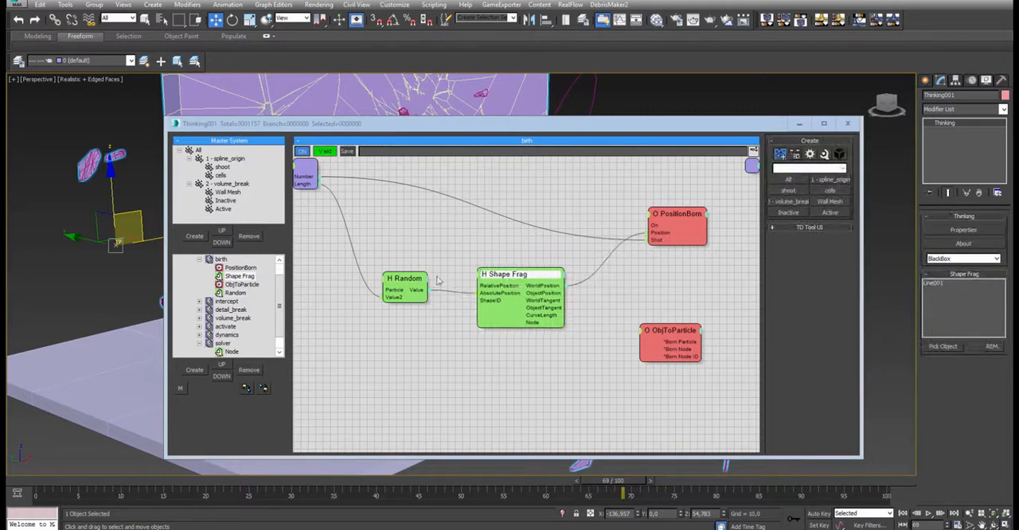
pyautogui.moveTo(426, 284); pyautogui.dragTo(428, 288)
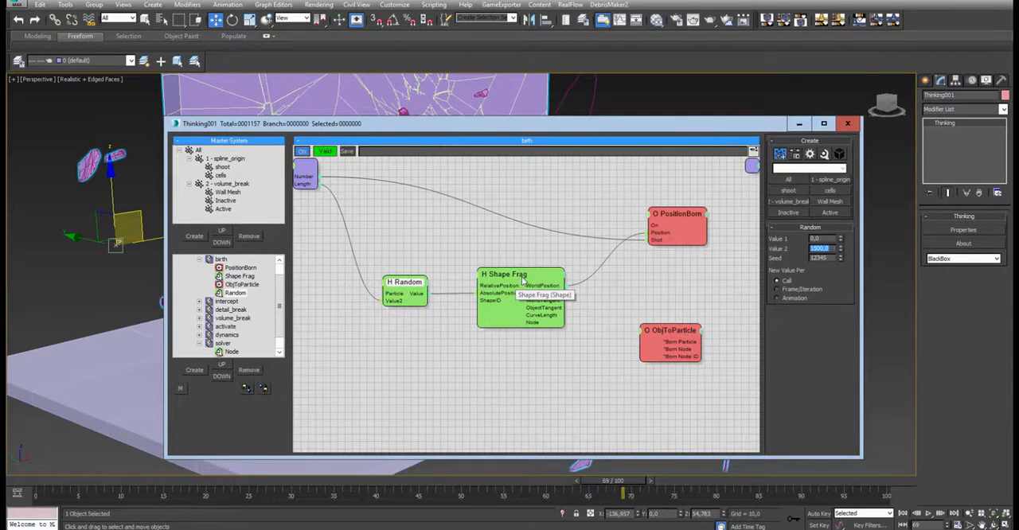
pyautogui.moveTo(426, 282); pyautogui.dragTo(430, 281)
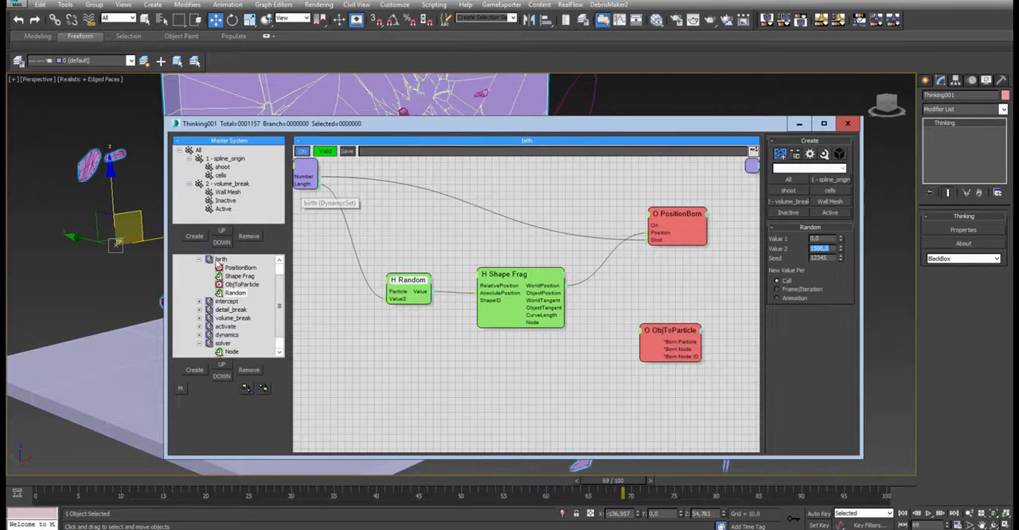
pyautogui.click(110, 239)
pyautogui.moveTo(104, 230); pyautogui.dragTo(141, 279)
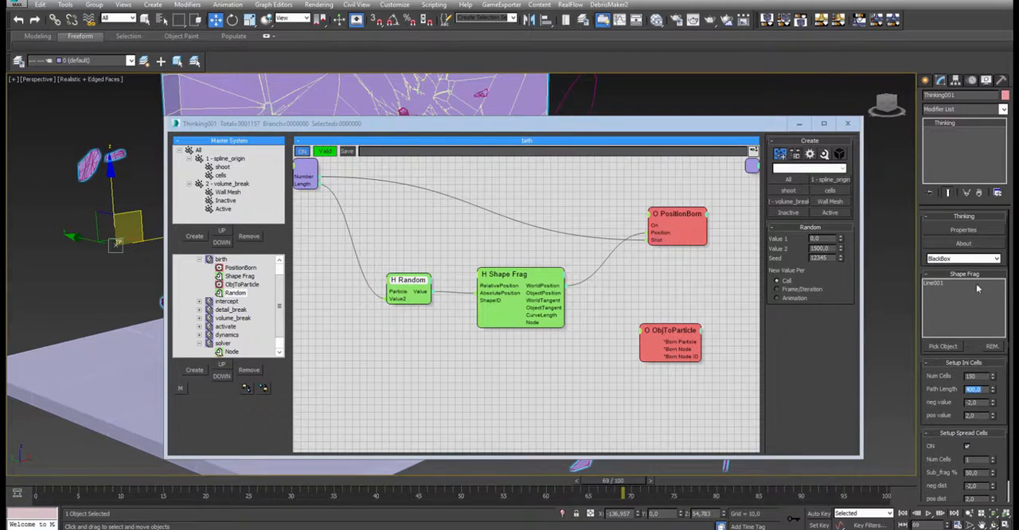
# - Collapse the birth and solver sets and open the parent System set to view how its parameters connect
pyautogui.click(200, 260)
pyautogui.click(218, 275)
pyautogui.click(215, 268)
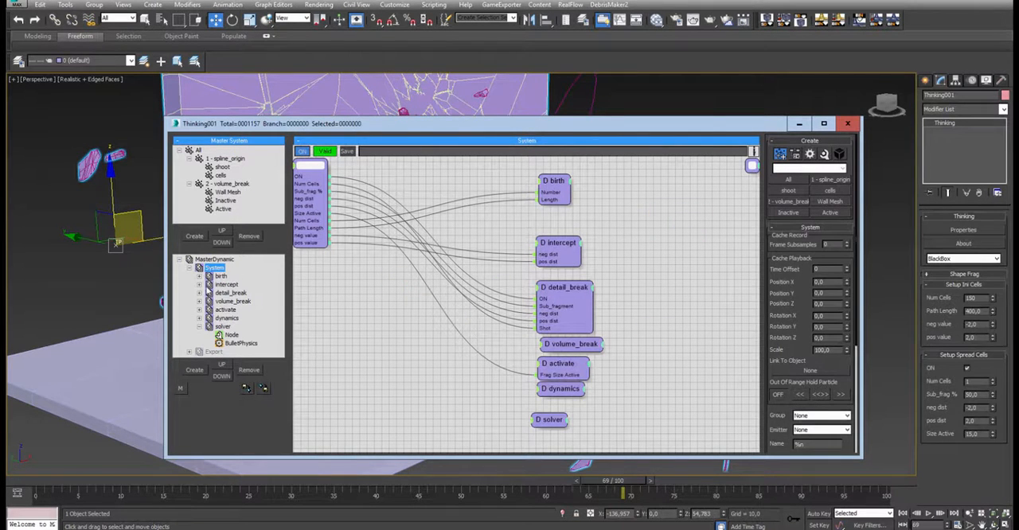
pyautogui.click(200, 327)
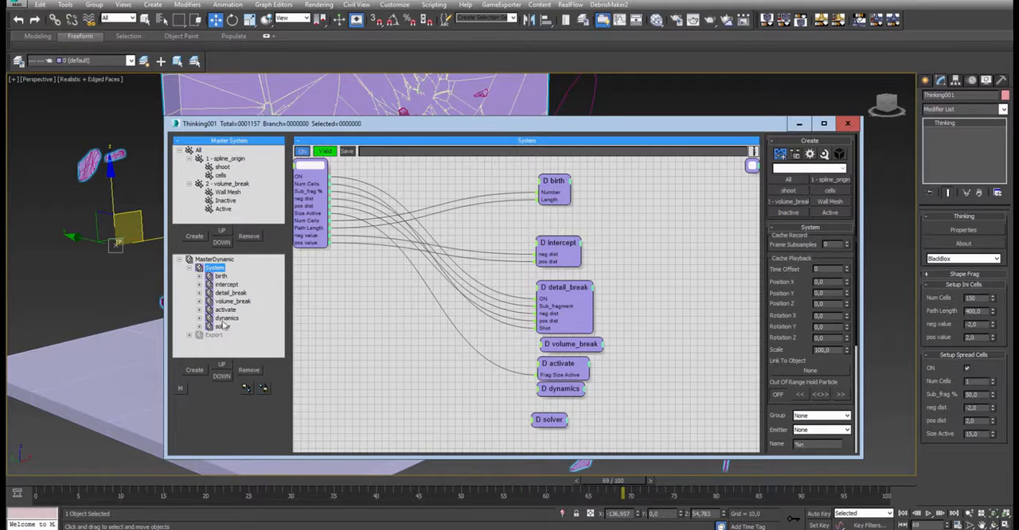
# - Examine the System set's connections to intercept and birth, and its list of custom parameter rollups
pyautogui.moveTo(556, 253); pyautogui.dragTo(561, 245)
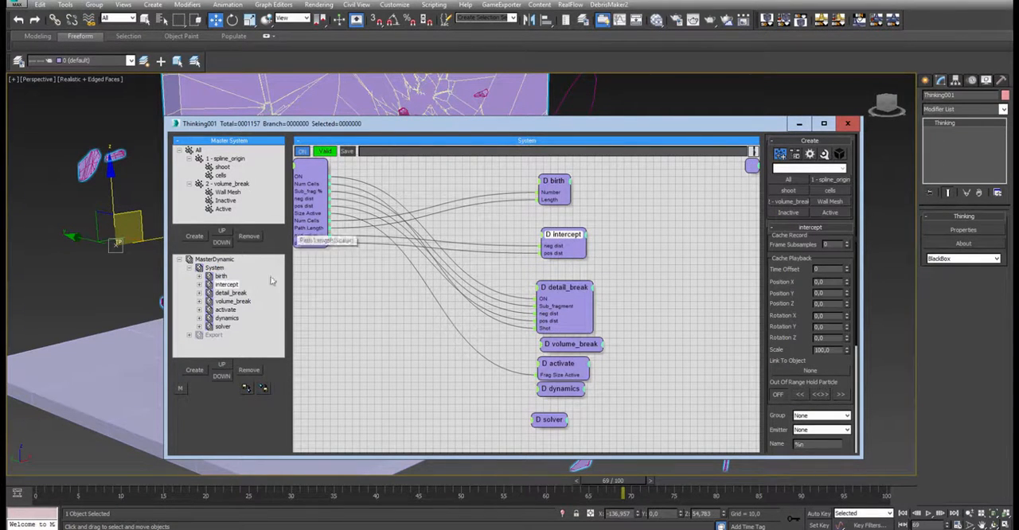
pyautogui.click(213, 269)
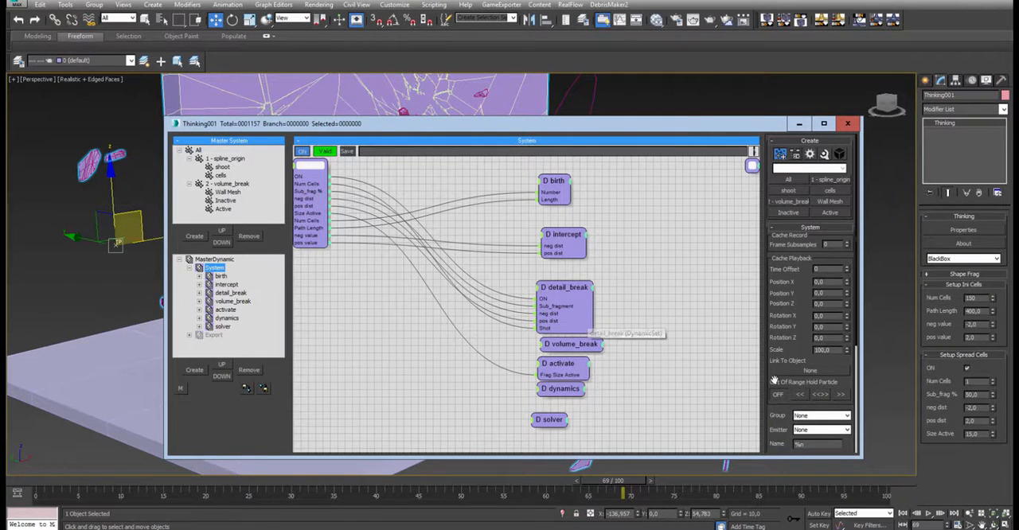
pyautogui.click(217, 275)
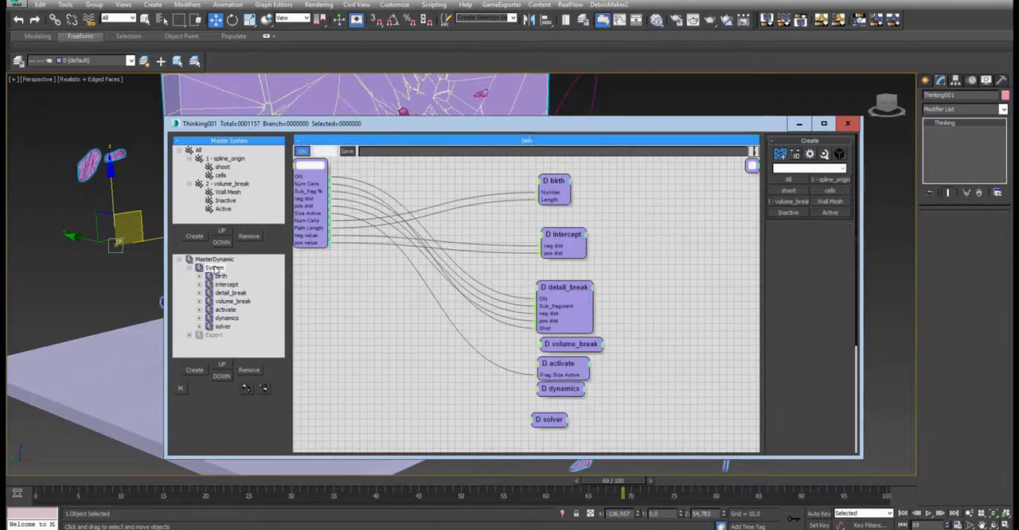
pyautogui.click(215, 269)
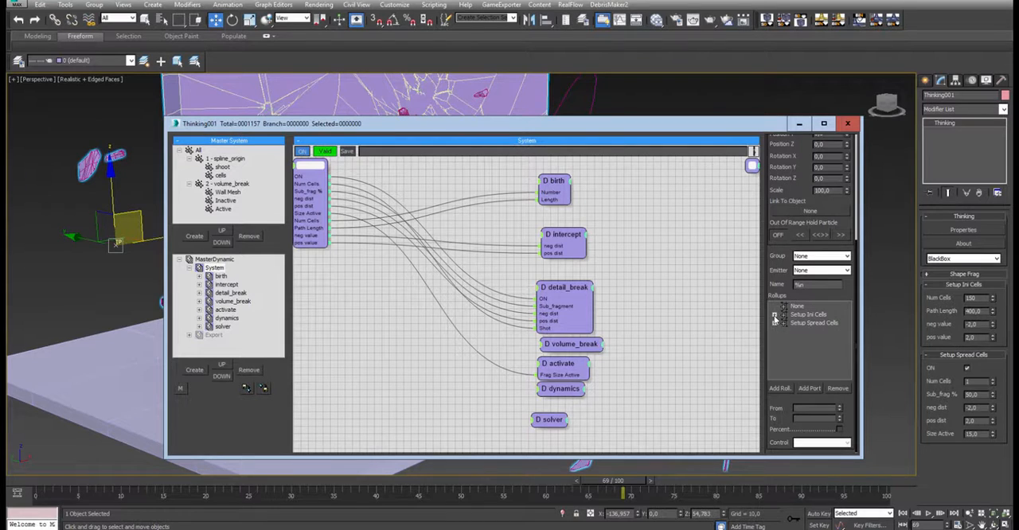
# - Expand the Setup Ini Cells and Setup Spread Cells rollups to review their exposed parameters, and collapse both again
pyautogui.click(774, 315)
pyautogui.click(775, 356)
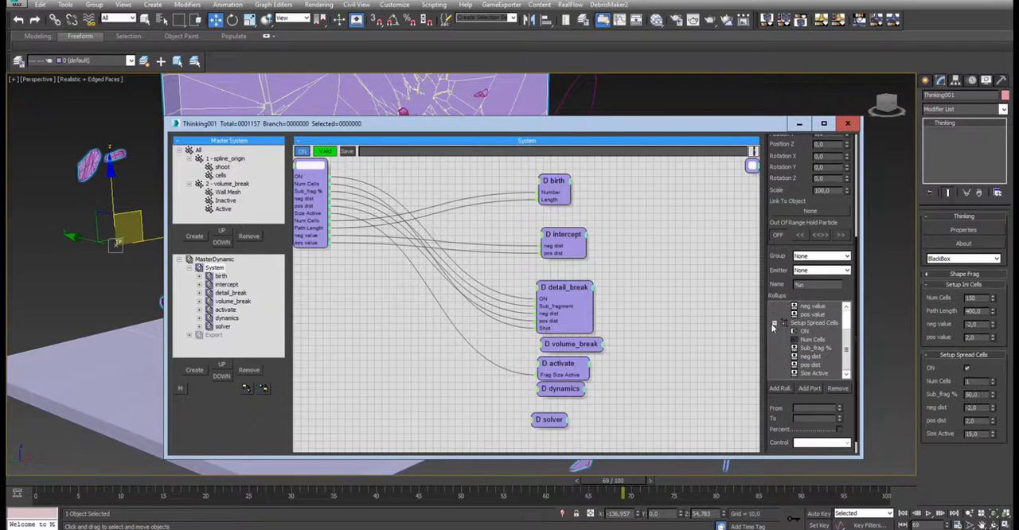
pyautogui.click(773, 325)
pyautogui.click(774, 315)
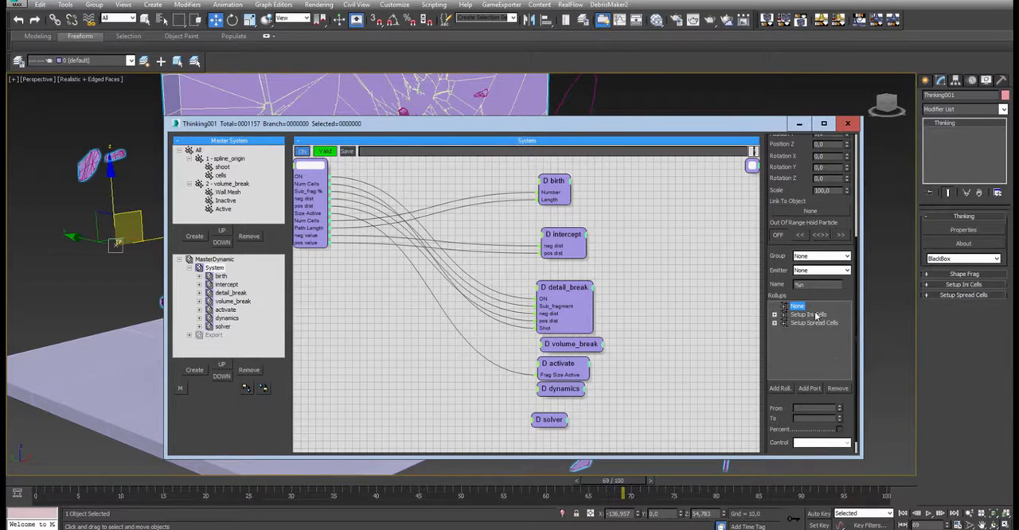
# - Open the birth set briefly, go to the intercept dynamic set, and bring its Node, shoot, GetDirection and Intersect nodes into view
pyautogui.click(221, 277)
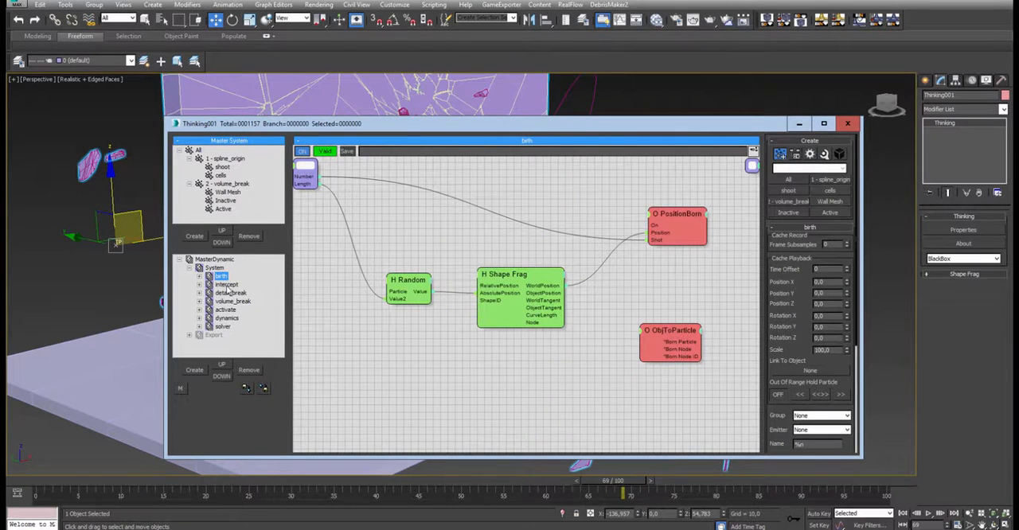
pyautogui.click(226, 284)
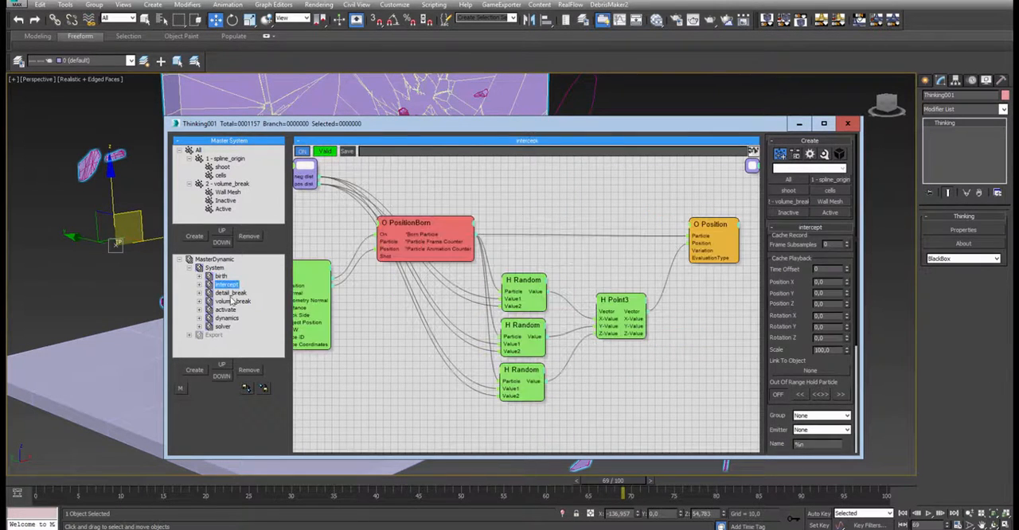
pyautogui.moveTo(439, 329); pyautogui.dragTo(513, 326, button='middle')
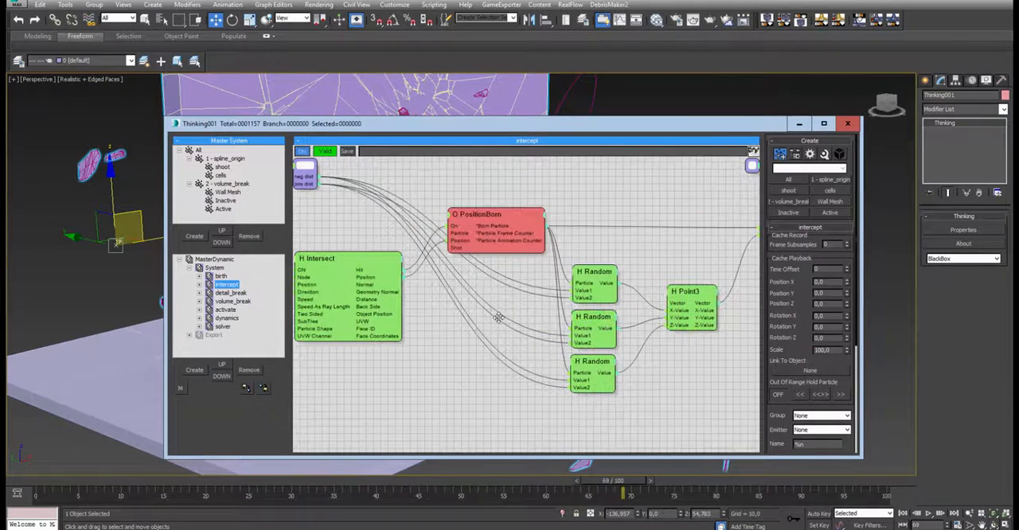
pyautogui.moveTo(429, 192); pyautogui.dragTo(651, 200, button='middle')
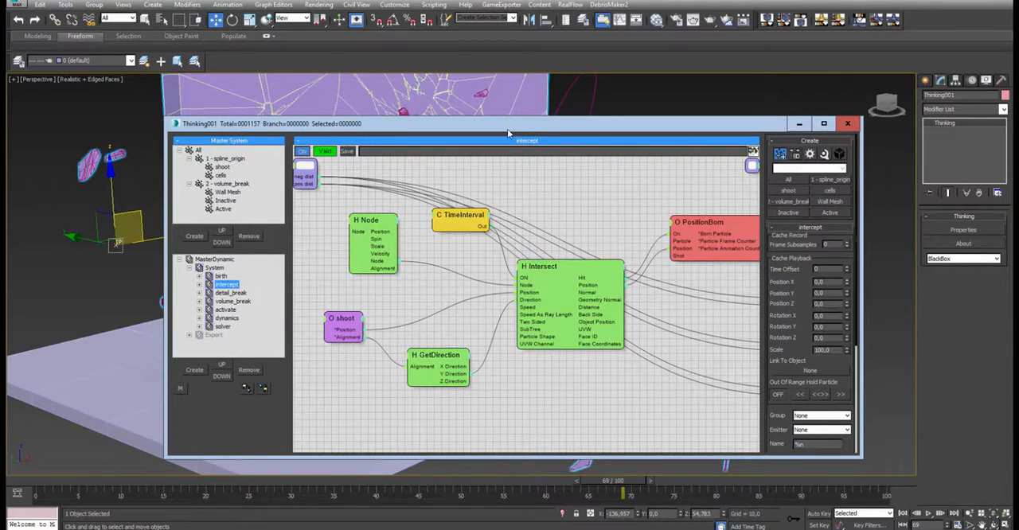
# - Move the Thinking editor aside and view the fractured wall and text spline side-on in the perspective viewport
pyautogui.moveTo(517, 125); pyautogui.dragTo(863, 137)
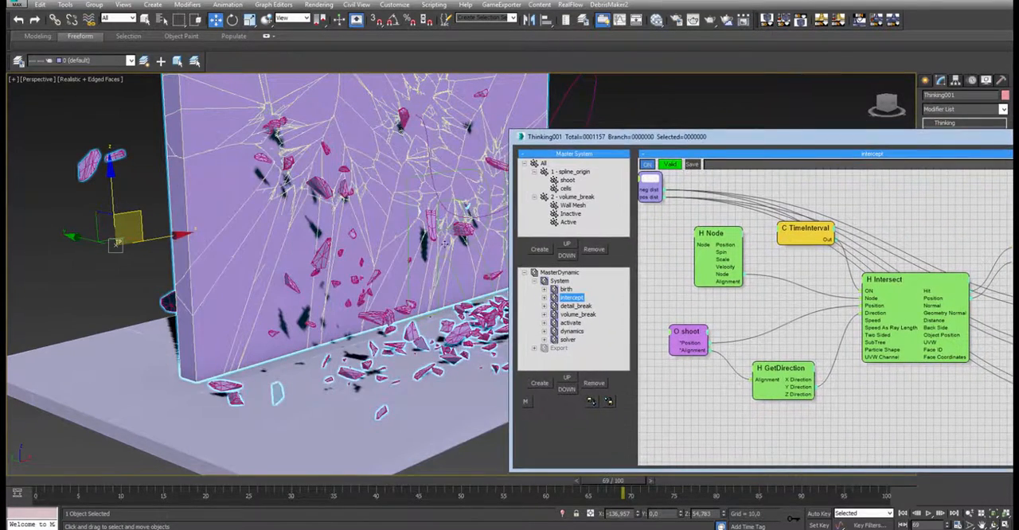
pyautogui.keyDown('alt'); pyautogui.moveTo(338, 270); pyautogui.dragTo(362, 274, button='middle'); pyautogui.keyUp('alt')
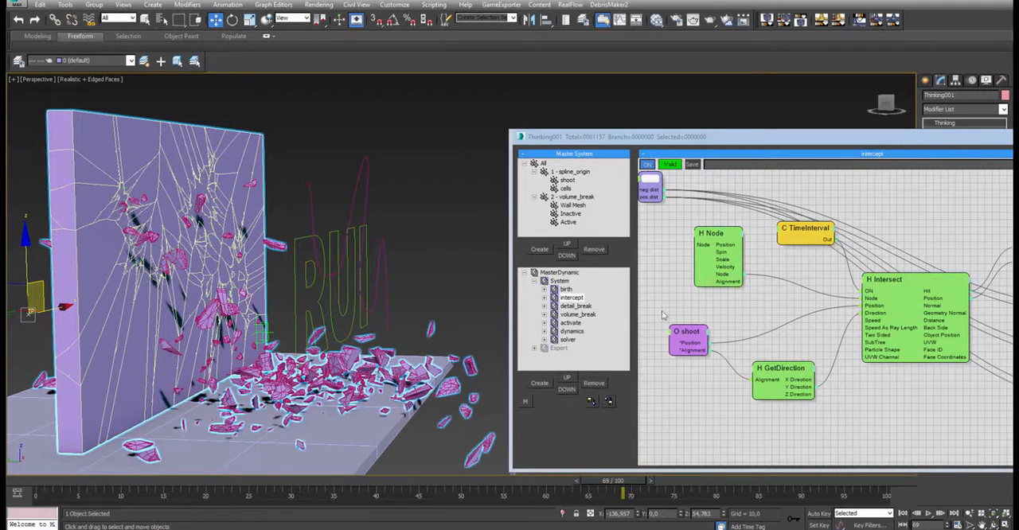
pyautogui.keyDown('alt'); pyautogui.moveTo(156, 271); pyautogui.dragTo(94, 308, button='middle'); pyautogui.keyUp('alt')
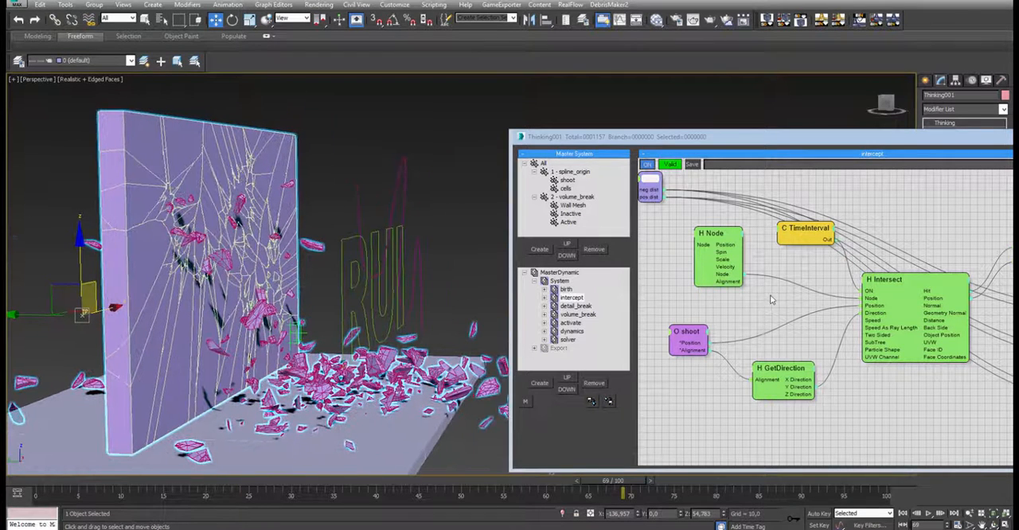
# - Examine the shoot, Node and GetDirection nodes that feed the Intersect node in the intercept set
pyautogui.moveTo(722, 340); pyautogui.dragTo(698, 345, button='middle')
pyautogui.moveTo(663, 342); pyautogui.dragTo(677, 343)
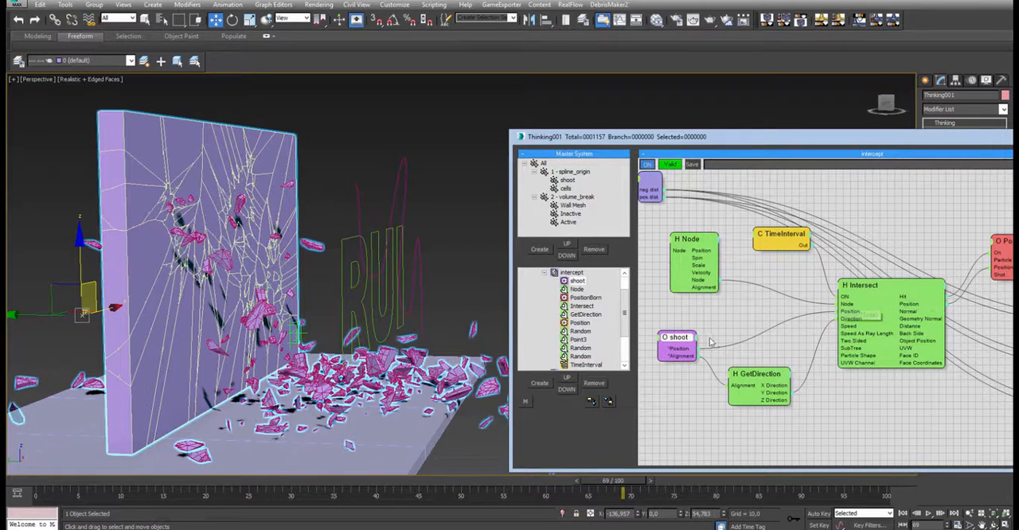
pyautogui.moveTo(689, 344); pyautogui.dragTo(687, 335)
pyautogui.moveTo(863, 289); pyautogui.dragTo(860, 291)
pyautogui.moveTo(687, 328); pyautogui.dragTo(697, 325)
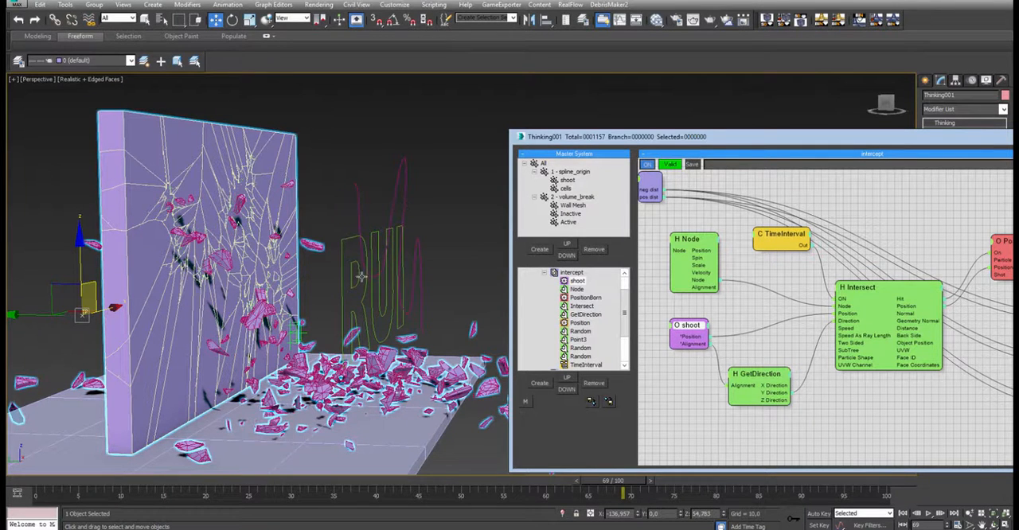
pyautogui.moveTo(673, 245); pyautogui.dragTo(672, 238)
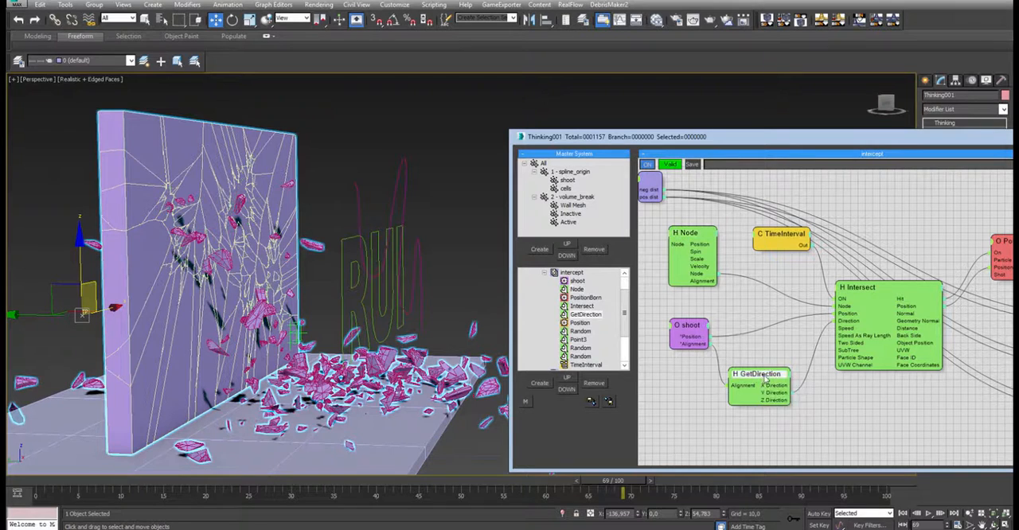
pyautogui.moveTo(761, 380); pyautogui.dragTo(774, 367)
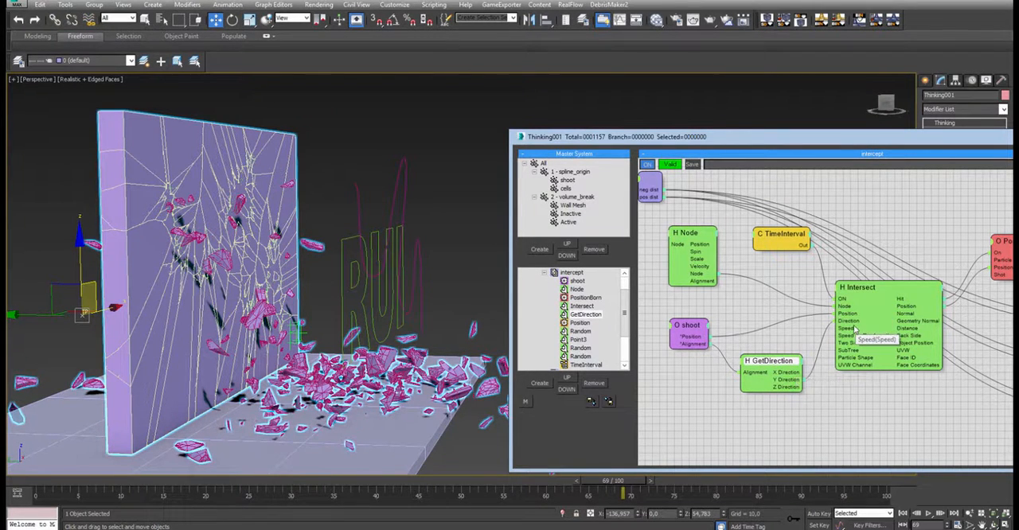
# - Trace how the shoot group's position and alignment reach Intersect, with the alignment passing through GetDirection
pyautogui.moveTo(695, 328); pyautogui.dragTo(710, 328)
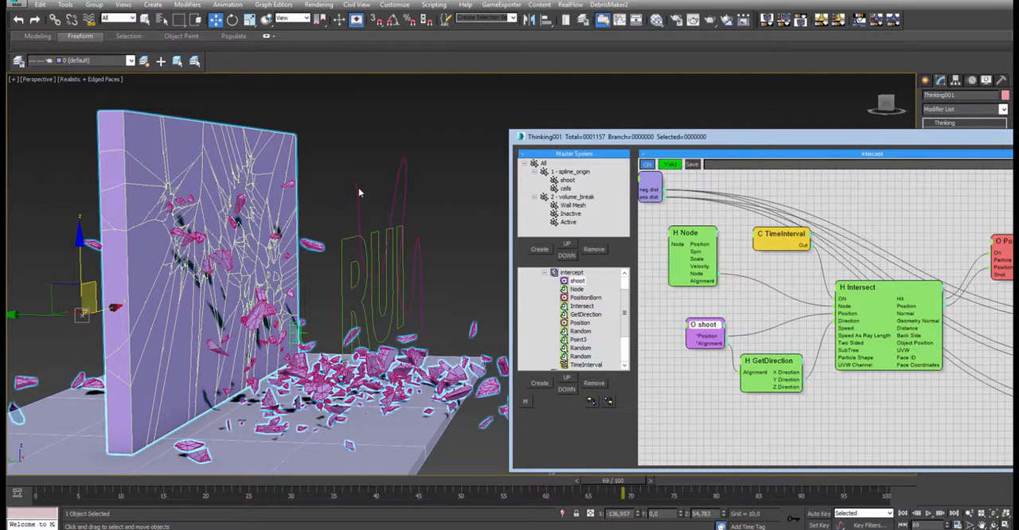
pyautogui.click(784, 373)
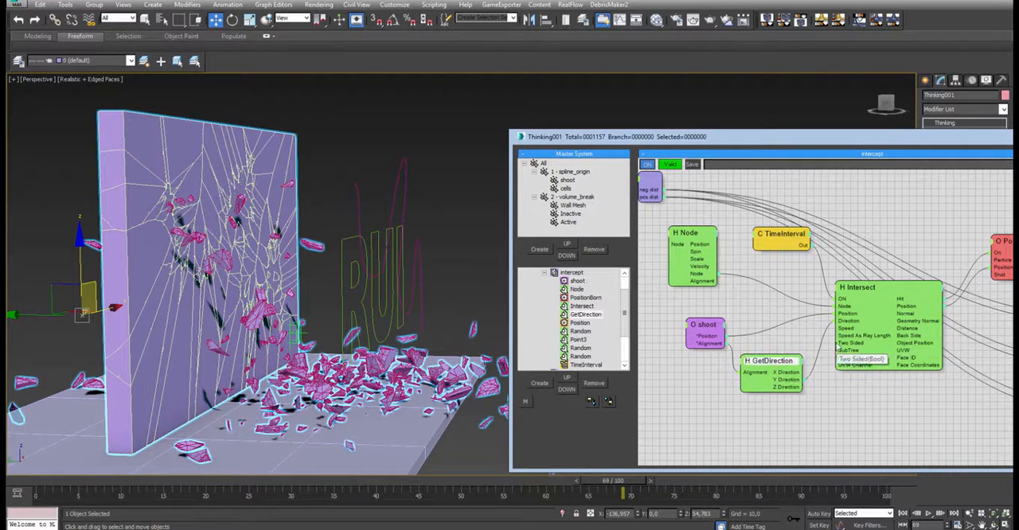
pyautogui.click(871, 288)
pyautogui.moveTo(794, 362); pyautogui.dragTo(799, 365)
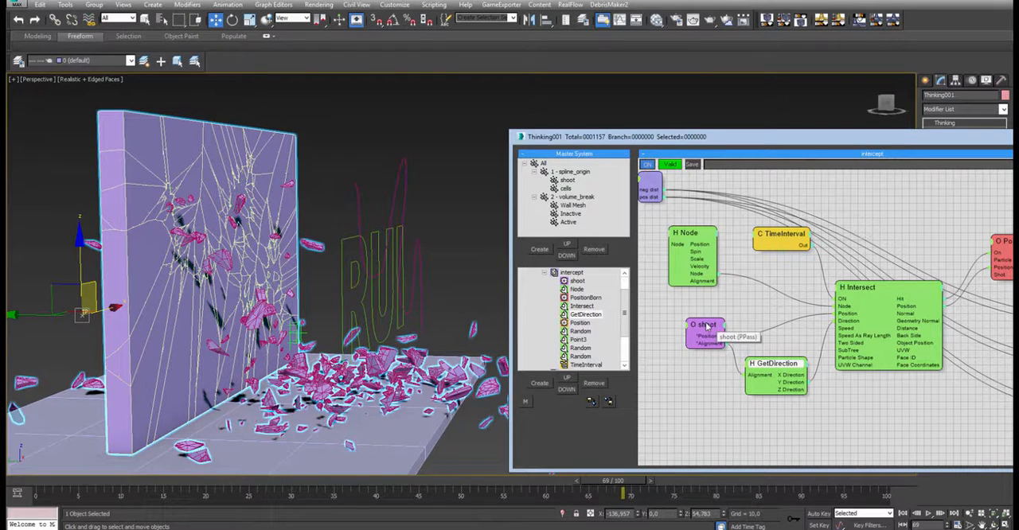
pyautogui.moveTo(714, 329); pyautogui.dragTo(691, 318)
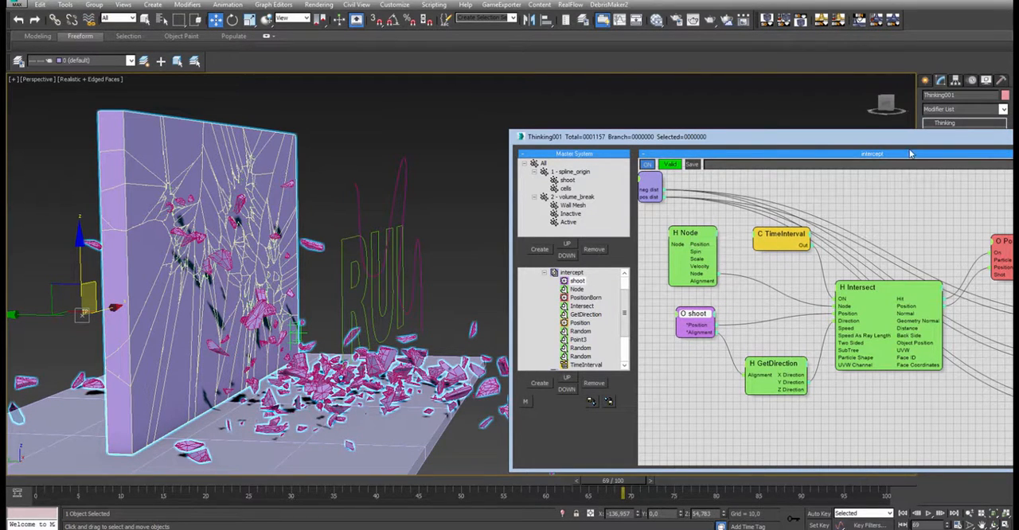
# - Reposition the editor to show its parameters and examine the intercept set's PositionBorn node, including its particle group and Pistol Shot settings
pyautogui.moveTo(842, 134); pyautogui.dragTo(766, 120)
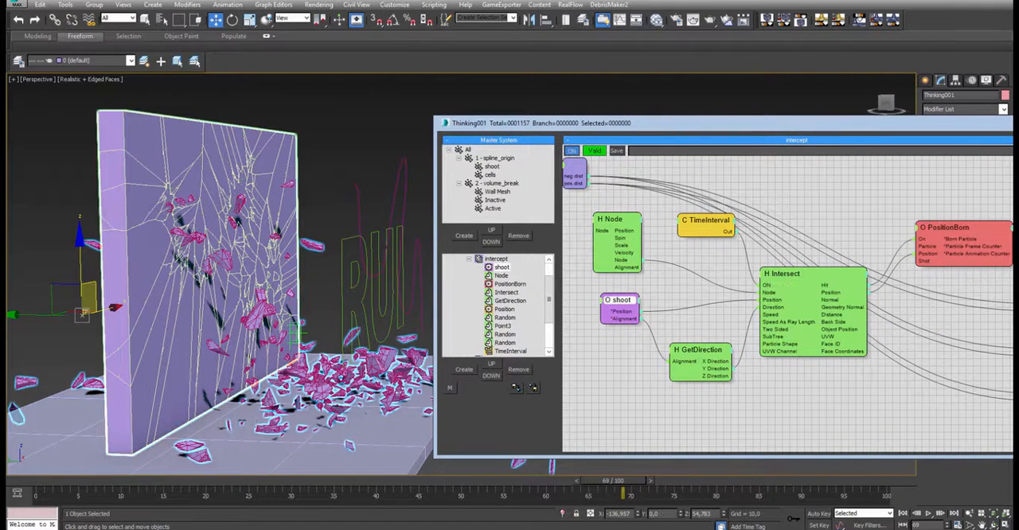
pyautogui.click(943, 228)
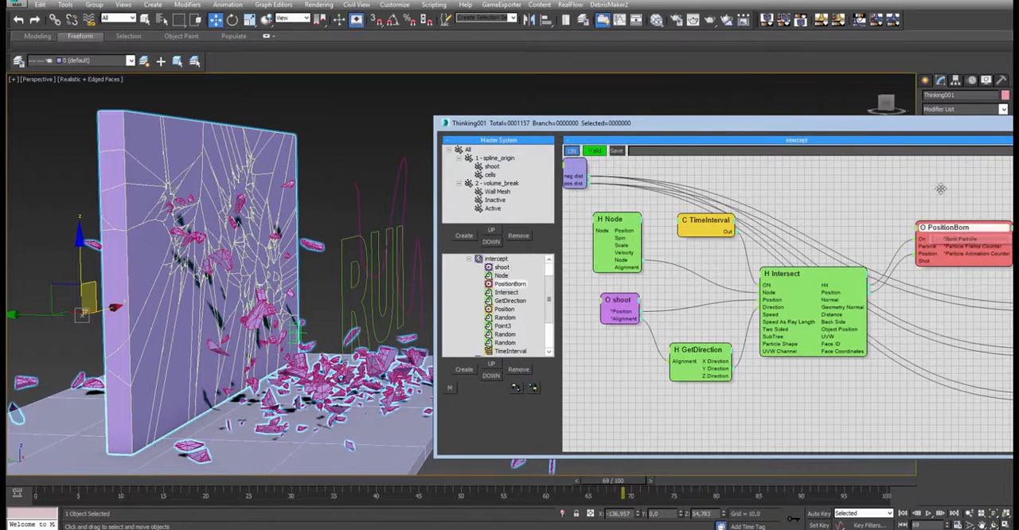
pyautogui.moveTo(939, 188); pyautogui.dragTo(827, 184, button='middle')
pyautogui.moveTo(852, 220)
pyautogui.mouseDown()
pyautogui.moveTo(841, 227)
pyautogui.moveTo(845, 214)
pyautogui.mouseUp()
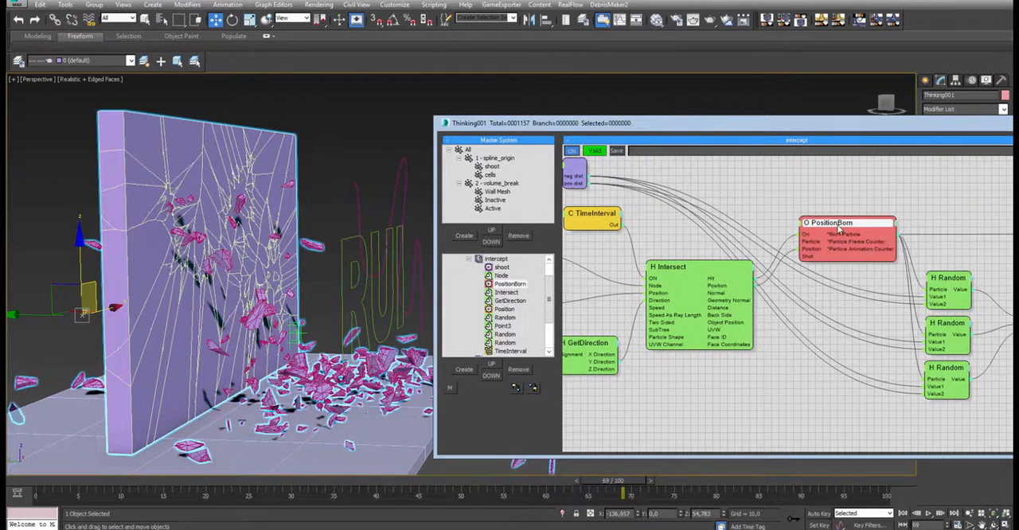
pyautogui.moveTo(926, 129); pyautogui.dragTo(717, 117)
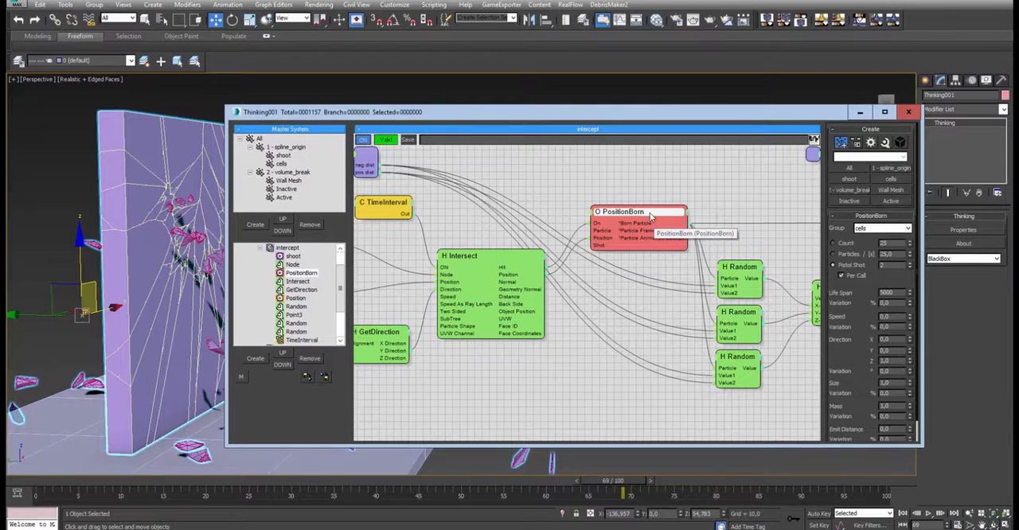
pyautogui.moveTo(650, 216)
pyautogui.mouseDown()
pyautogui.moveTo(667, 216)
pyautogui.moveTo(652, 216)
pyautogui.mouseUp()
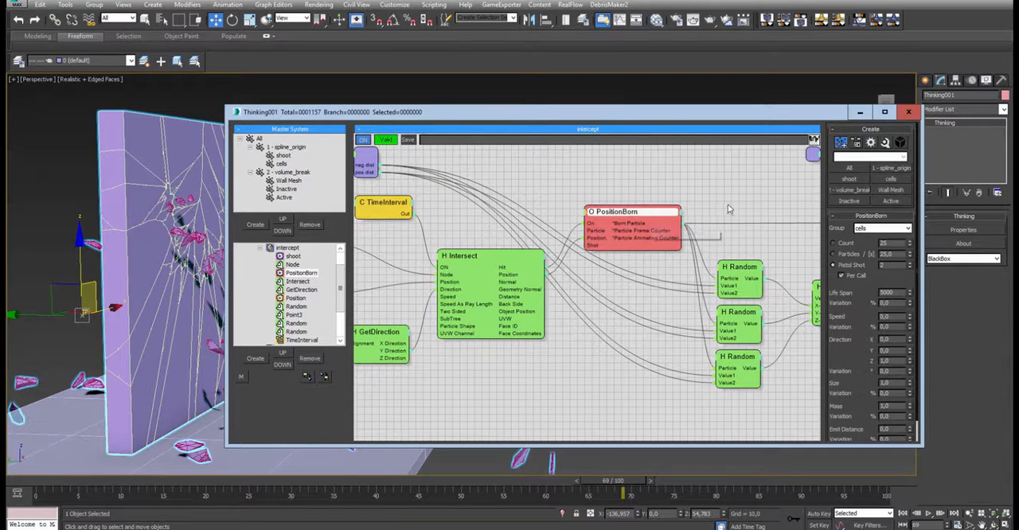
# - Follow the PositionBorn output to the Position node and inspect the Position node's parameters
pyautogui.moveTo(728, 208); pyautogui.dragTo(648, 230, button='middle')
pyautogui.moveTo(560, 240); pyautogui.dragTo(565, 231)
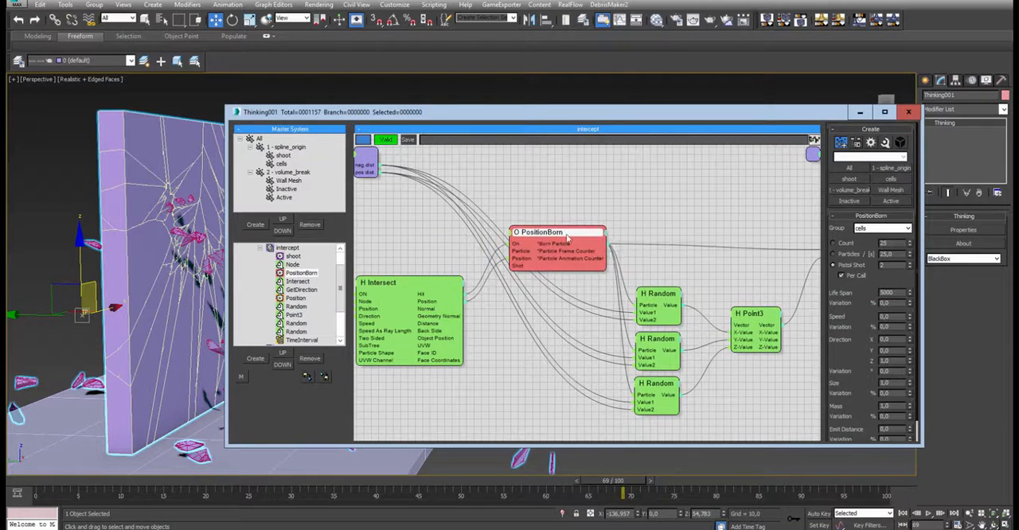
pyautogui.moveTo(717, 210); pyautogui.dragTo(636, 188, button='middle')
pyautogui.click(765, 208)
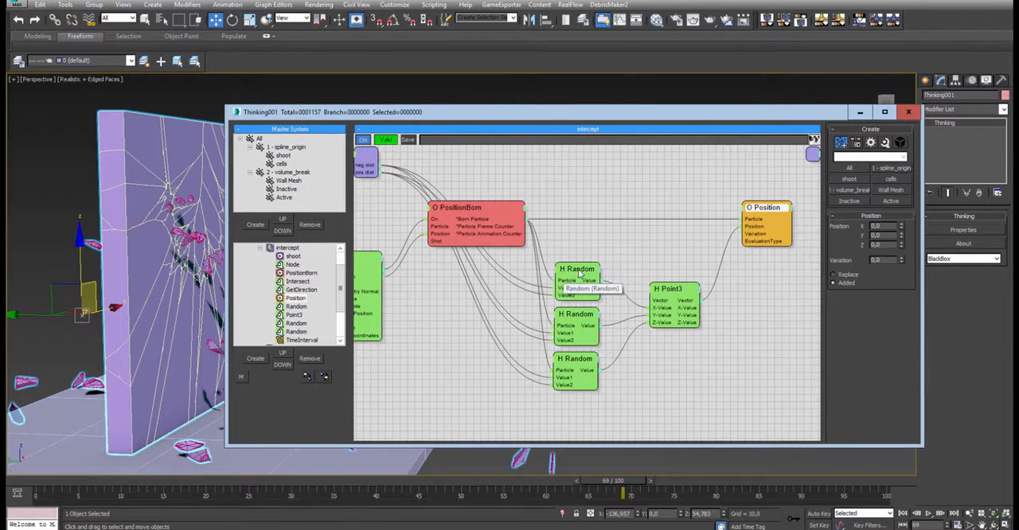
# - Compare the value ranges and seeds of the three Random nodes feeding Point3
pyautogui.moveTo(579, 272); pyautogui.dragTo(576, 270)
pyautogui.moveTo(587, 312); pyautogui.dragTo(587, 309)
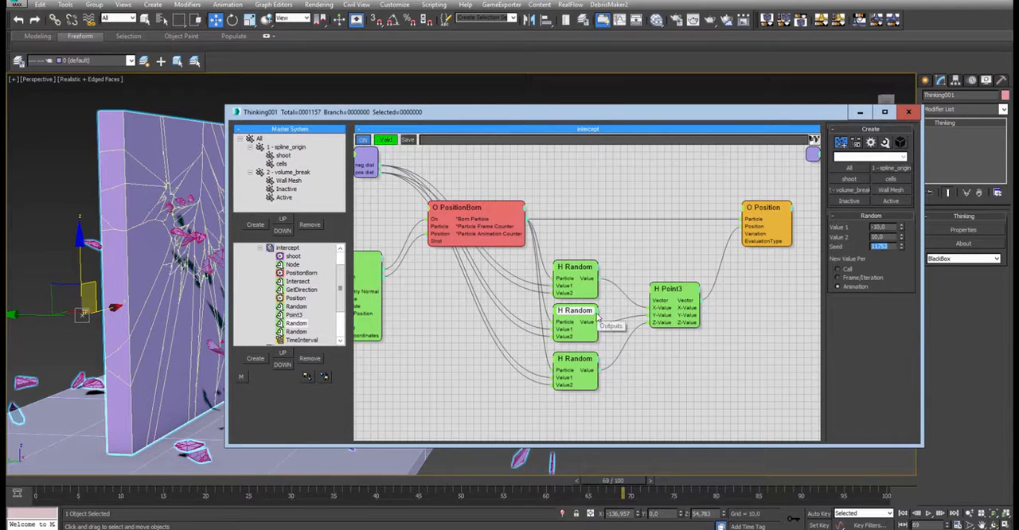
pyautogui.click(578, 276)
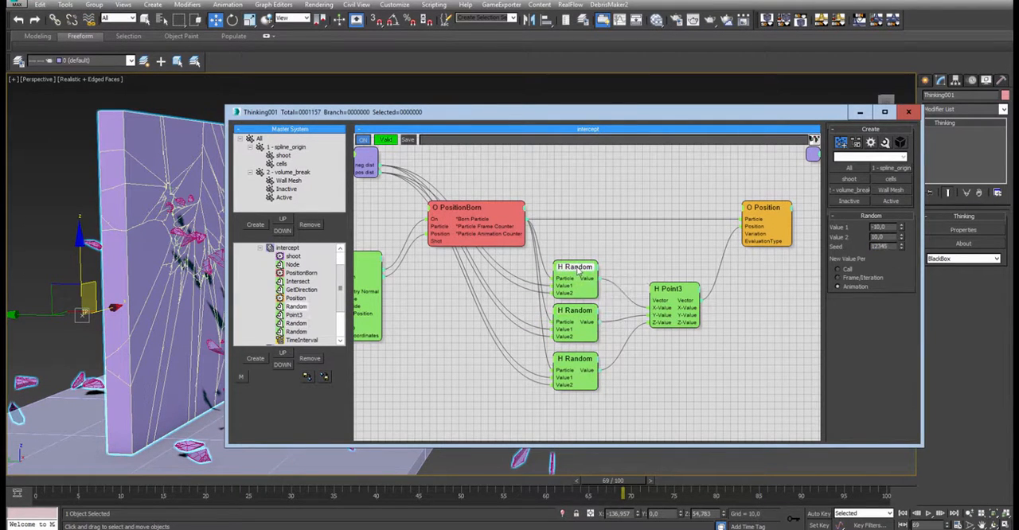
pyautogui.click(582, 371)
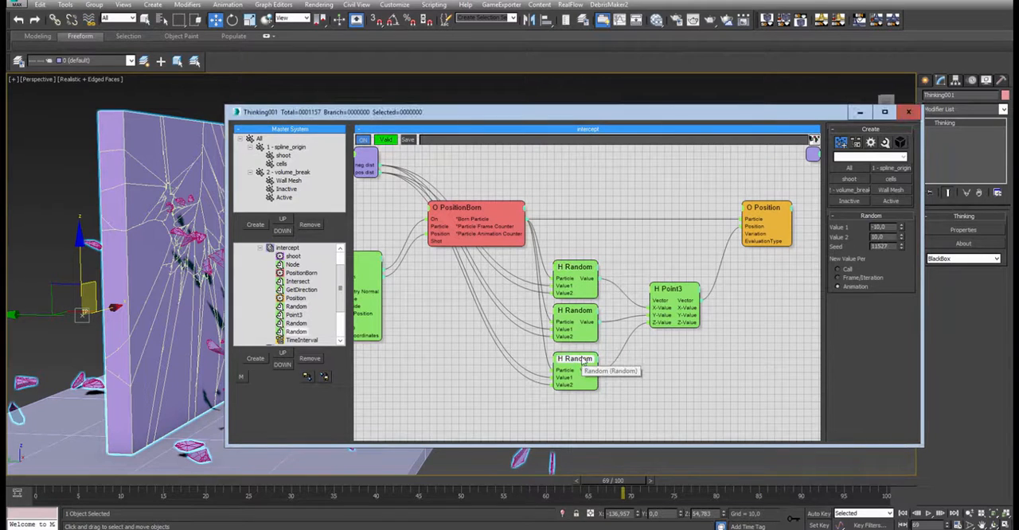
pyautogui.click(590, 312)
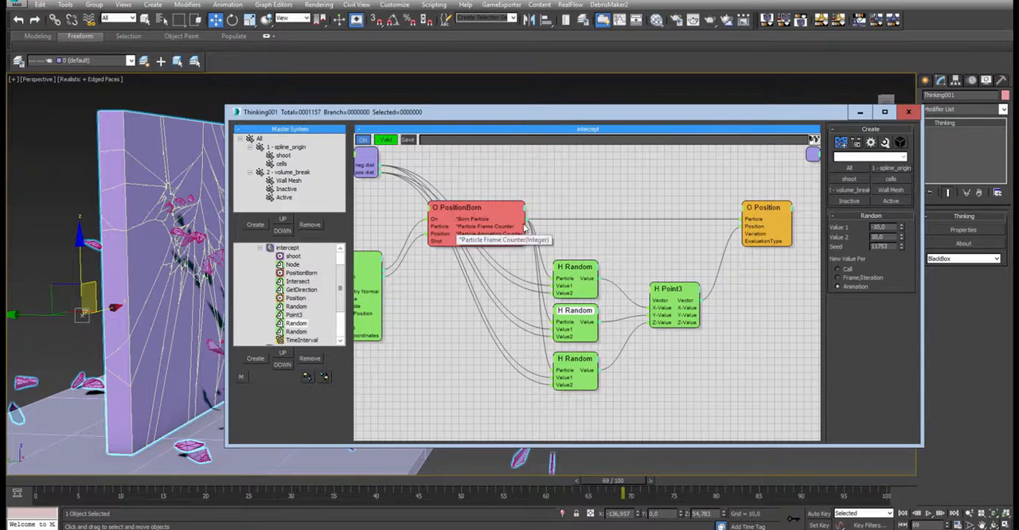
pyautogui.click(582, 268)
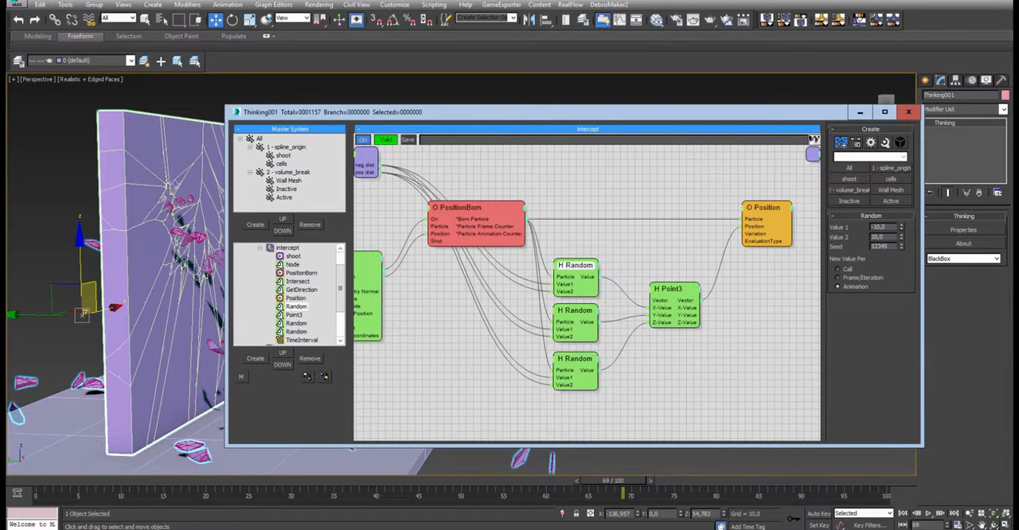
pyautogui.click(575, 312)
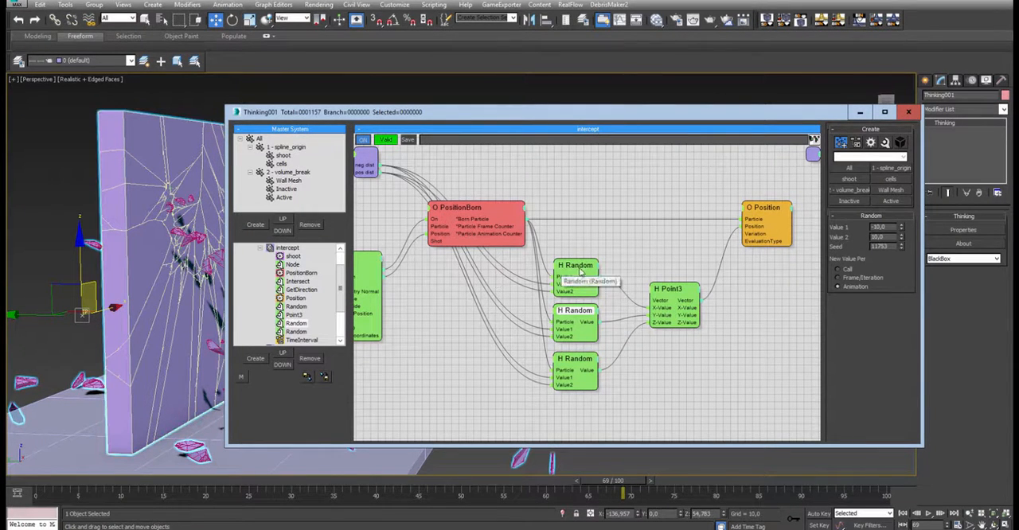
pyautogui.click(574, 359)
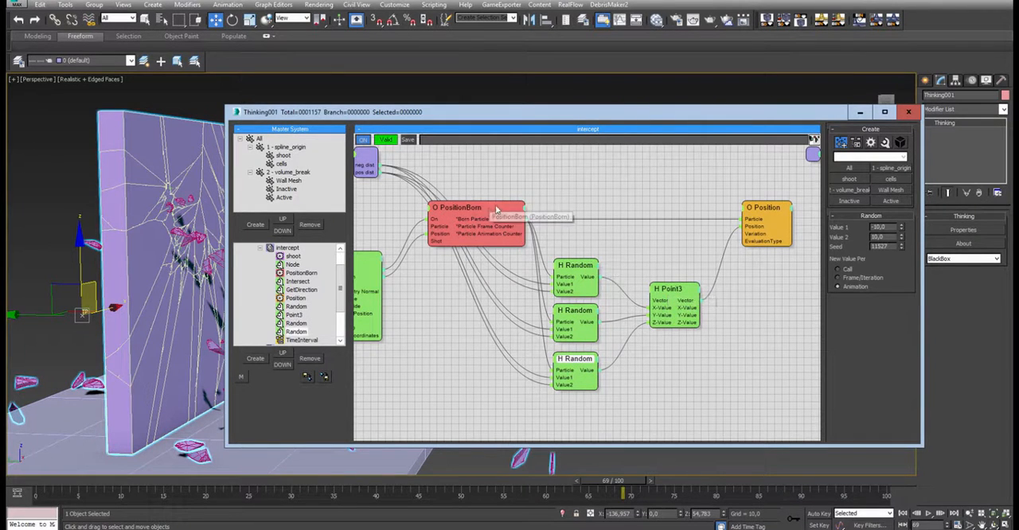
# - Return the timeline to frame 0 and display the viewport in wireframe to view the cell particles inside the wall
pyautogui.click(13, 485)
pyautogui.press('F3')
pyautogui.keyDown('alt'); pyautogui.moveTo(185, 237); pyautogui.dragTo(134, 234, button='middle'); pyautogui.keyUp('alt')
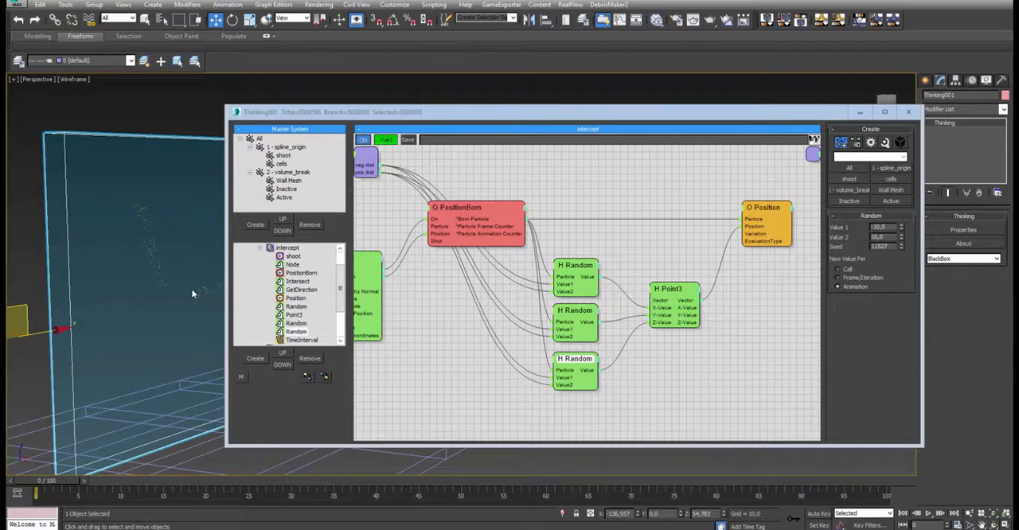
# - Review the chain from PositionBorn through the Random nodes and Point3 to the Position node that offsets the cells
pyautogui.moveTo(459, 211)
pyautogui.mouseDown()
pyautogui.moveTo(470, 205)
pyautogui.moveTo(455, 229)
pyautogui.mouseUp()
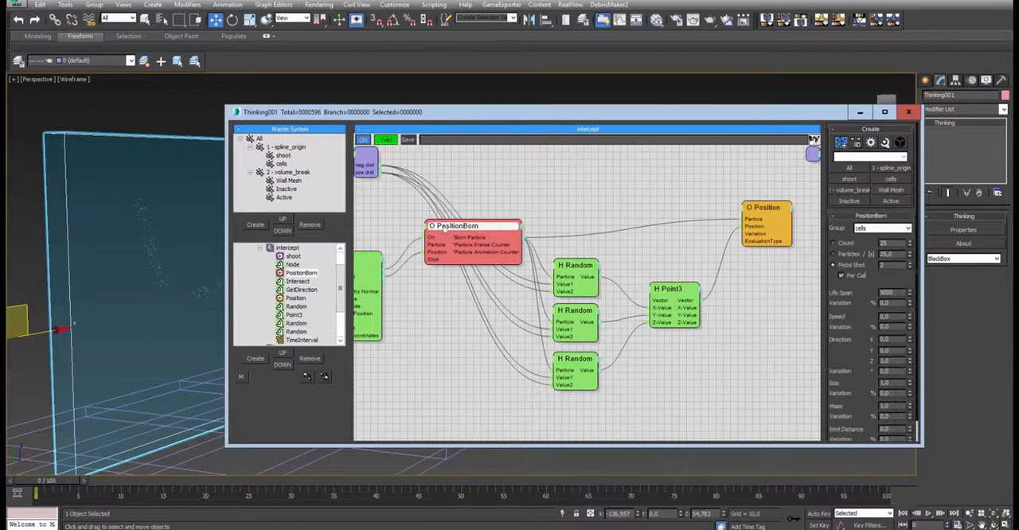
pyautogui.moveTo(578, 316); pyautogui.dragTo(580, 311)
pyautogui.moveTo(576, 359); pyautogui.dragTo(576, 348)
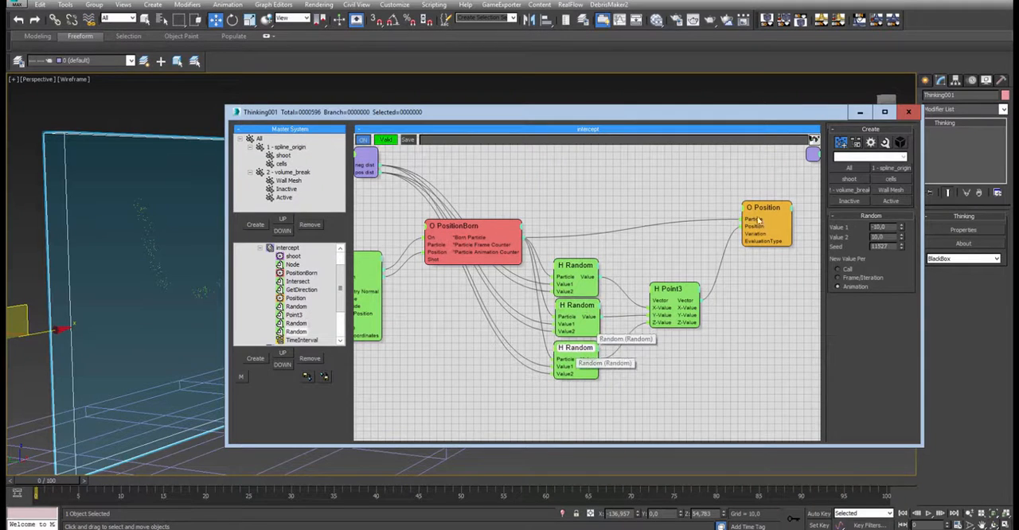
pyautogui.moveTo(762, 208); pyautogui.dragTo(765, 229)
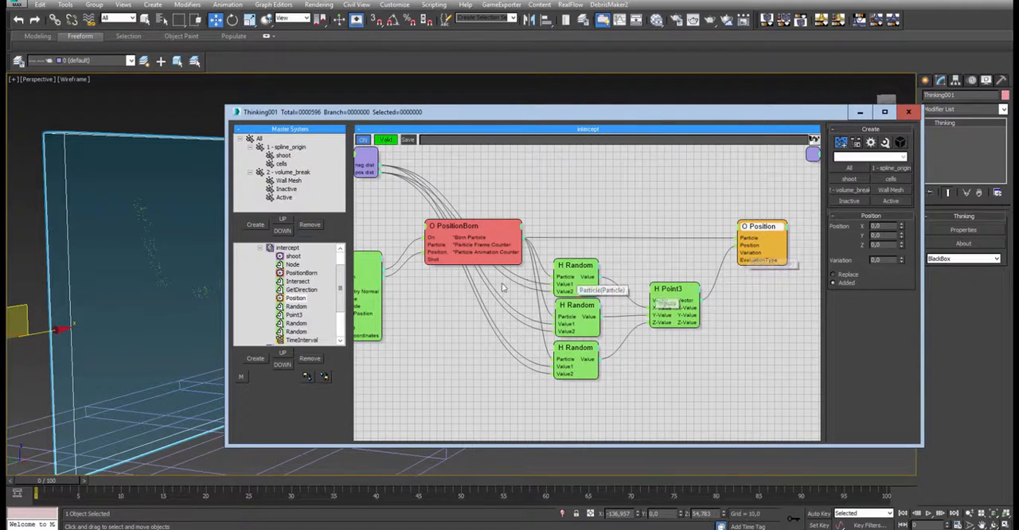
# - Open the detail_break dynamic set and examine the network from the cells group through Random, Threshold and AND to PositionBorn
pyautogui.click(259, 250)
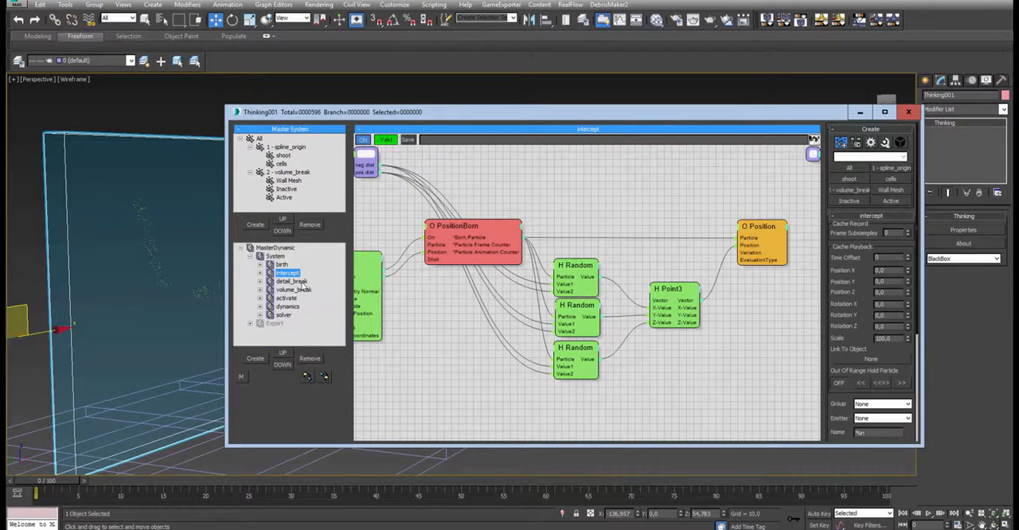
pyautogui.click(294, 282)
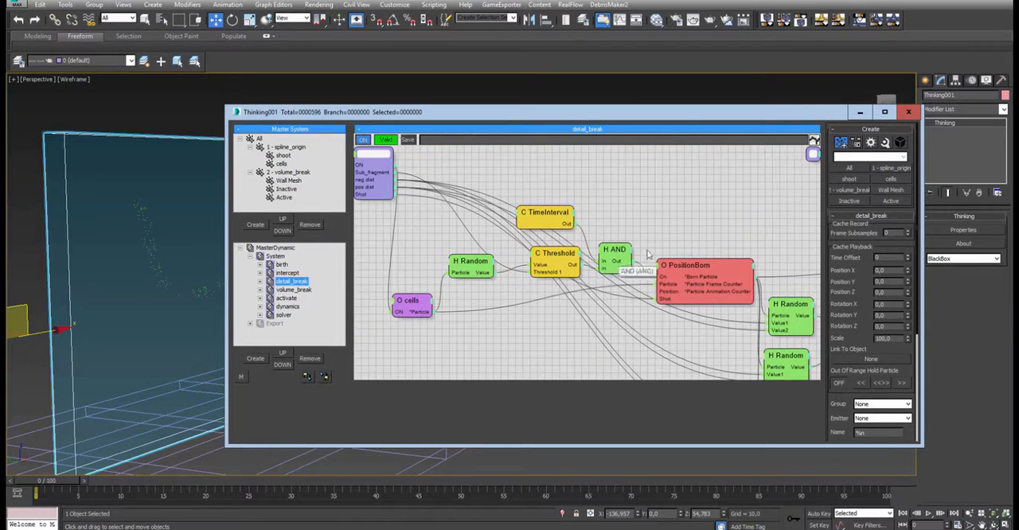
pyautogui.moveTo(719, 214); pyautogui.dragTo(750, 191, button='middle')
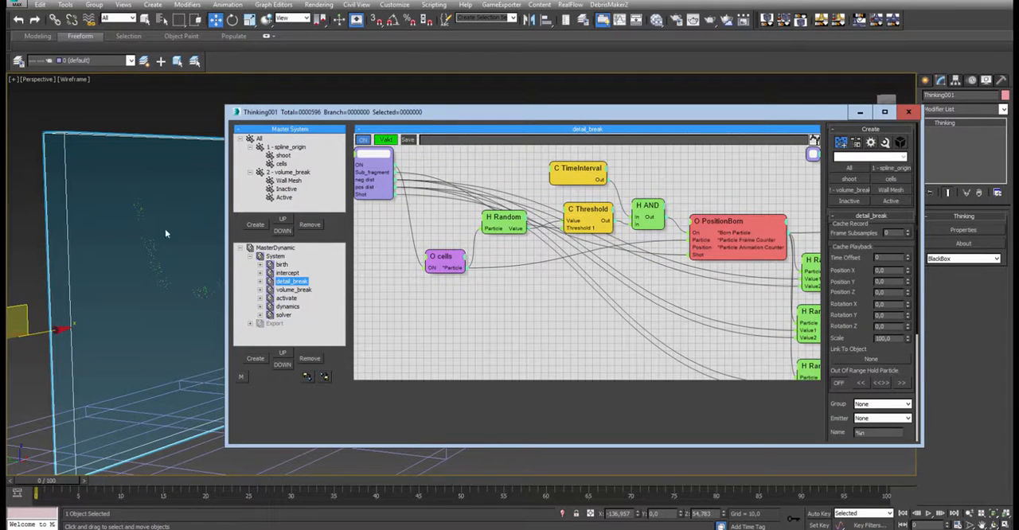
# - Disable and re-enable the detail_break set to compare the cell particles inside the wall with and without it
pyautogui.doubleClick(287, 285)
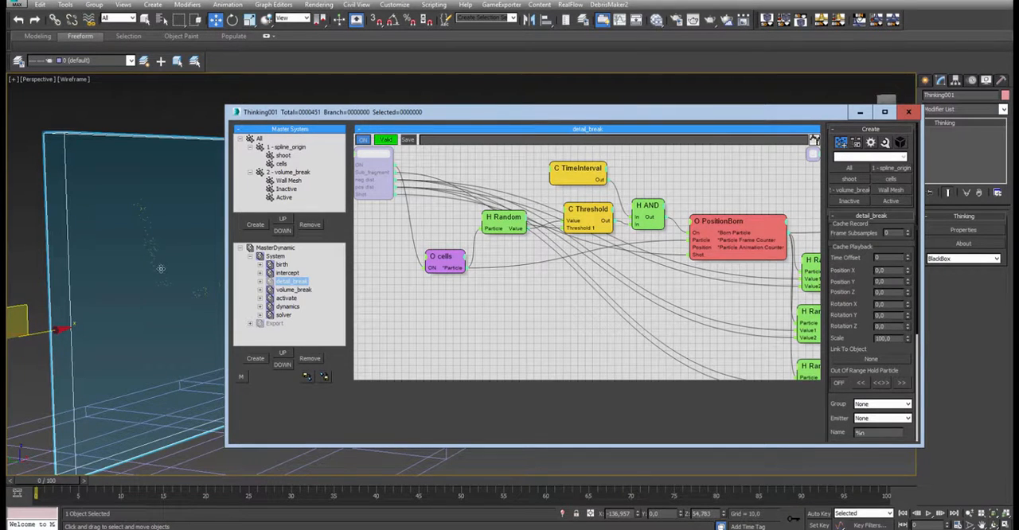
pyautogui.doubleClick(286, 284)
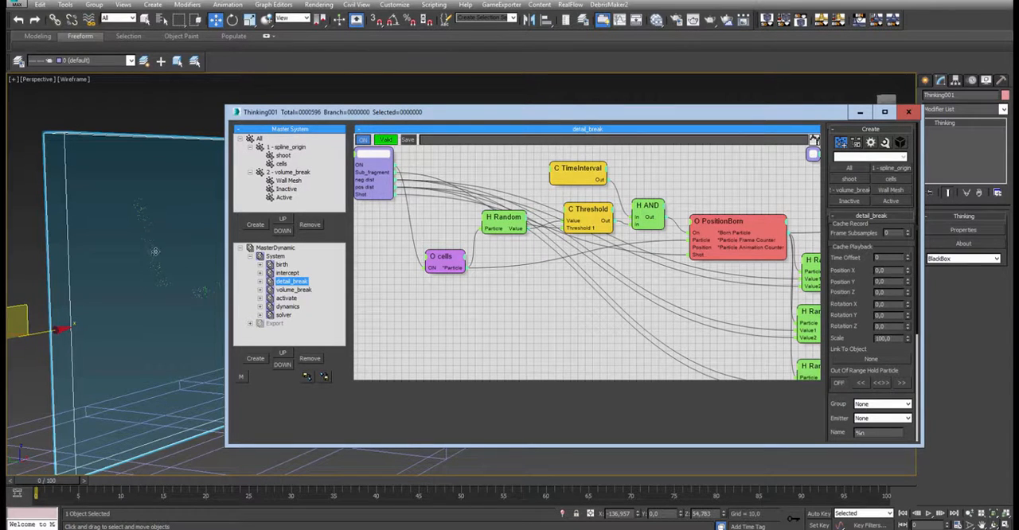
pyautogui.moveTo(218, 268); pyautogui.dragTo(164, 281, button='middle')
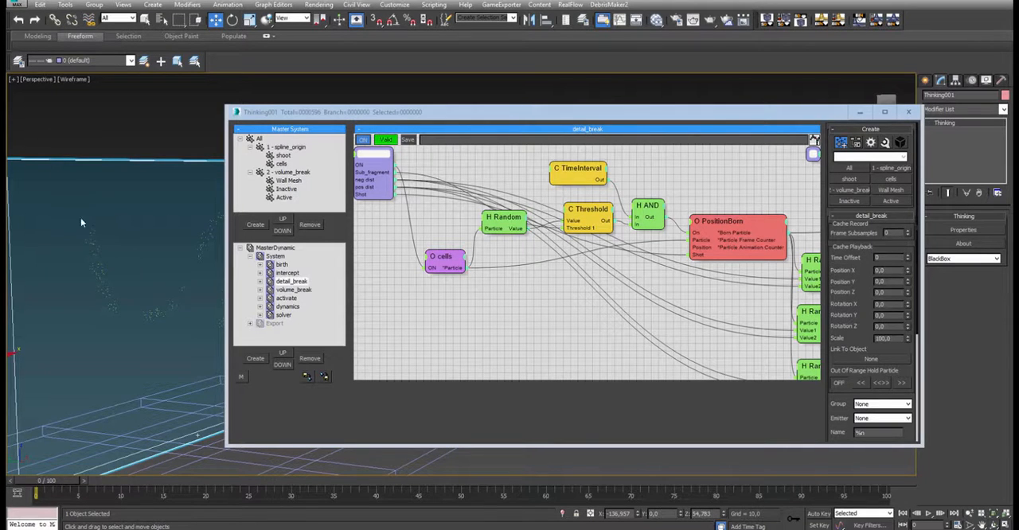
pyautogui.scroll(-5, 98, 252)
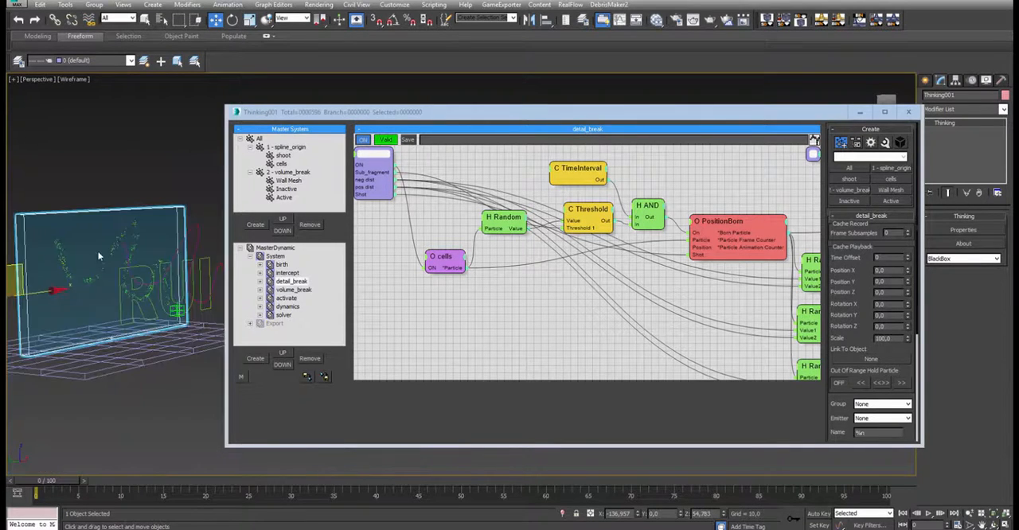
pyautogui.moveTo(98, 252); pyautogui.dragTo(145, 294, button='middle')
pyautogui.scroll(5, 145, 295)
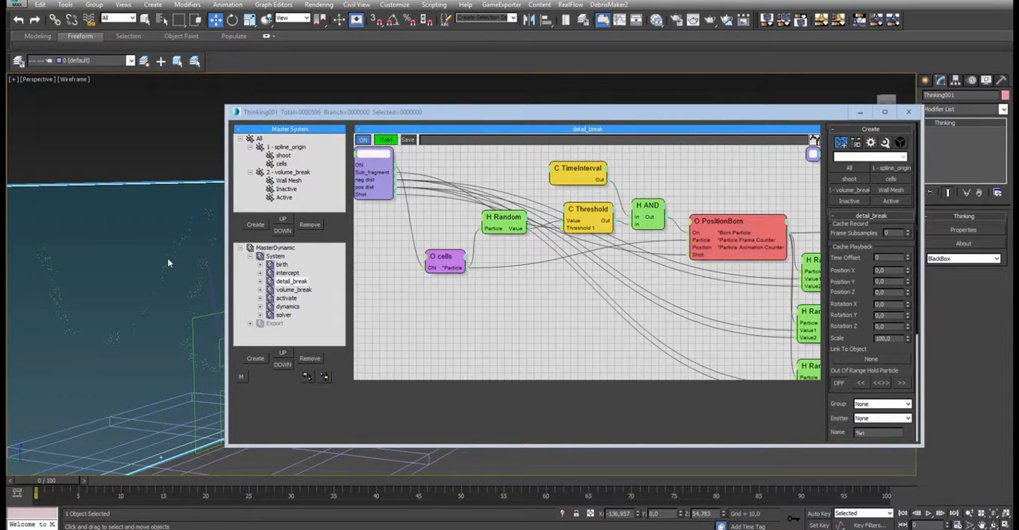
# - Minimize the node editor, set the initial cells' neg value and pos value to 0, and turn off Setup Spread Cells
pyautogui.click(440, 259)
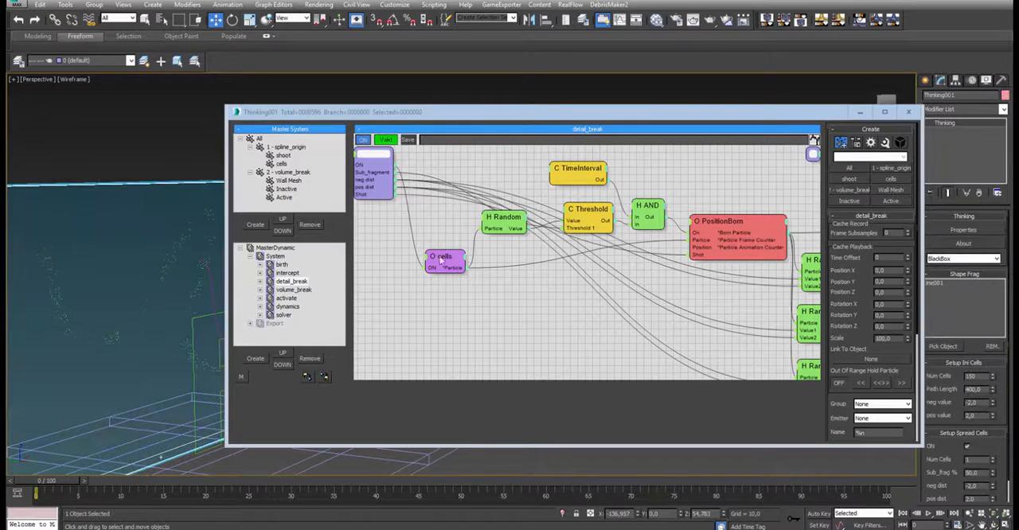
pyautogui.click(859, 112)
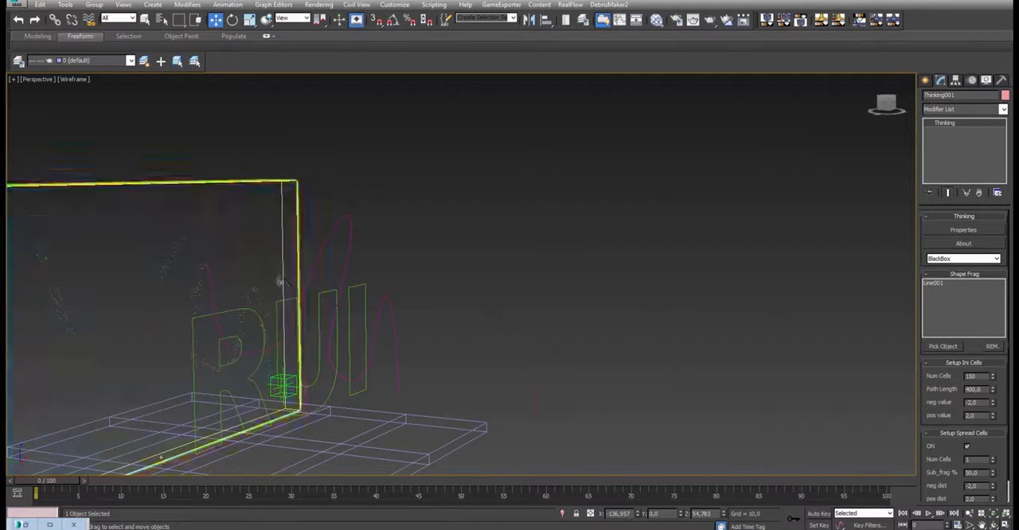
pyautogui.keyDown('alt'); pyautogui.moveTo(280, 282); pyautogui.dragTo(343, 261, button='middle'); pyautogui.keyUp('alt')
pyautogui.moveTo(549, 299); pyautogui.dragTo(525, 262, button='middle')
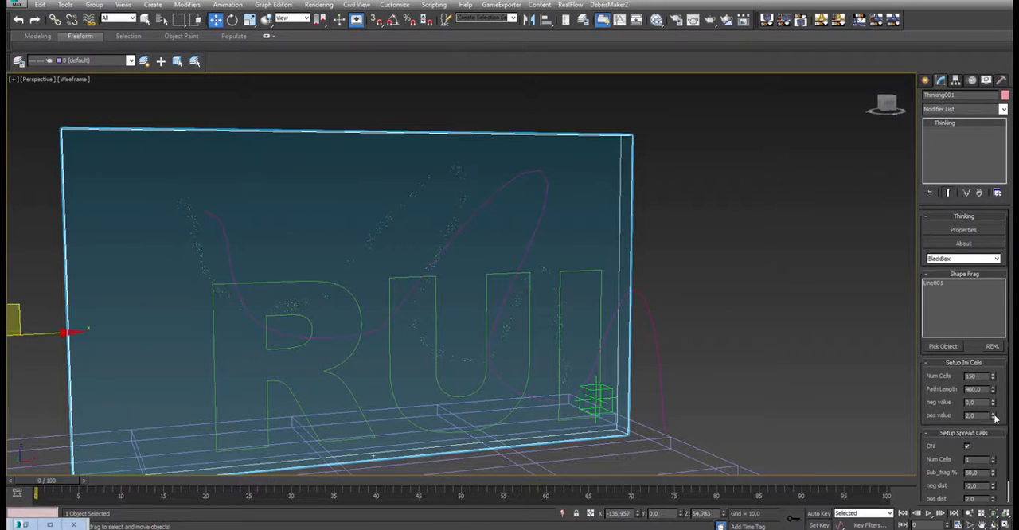
pyautogui.moveTo(931, 451); pyautogui.dragTo(955, 427)
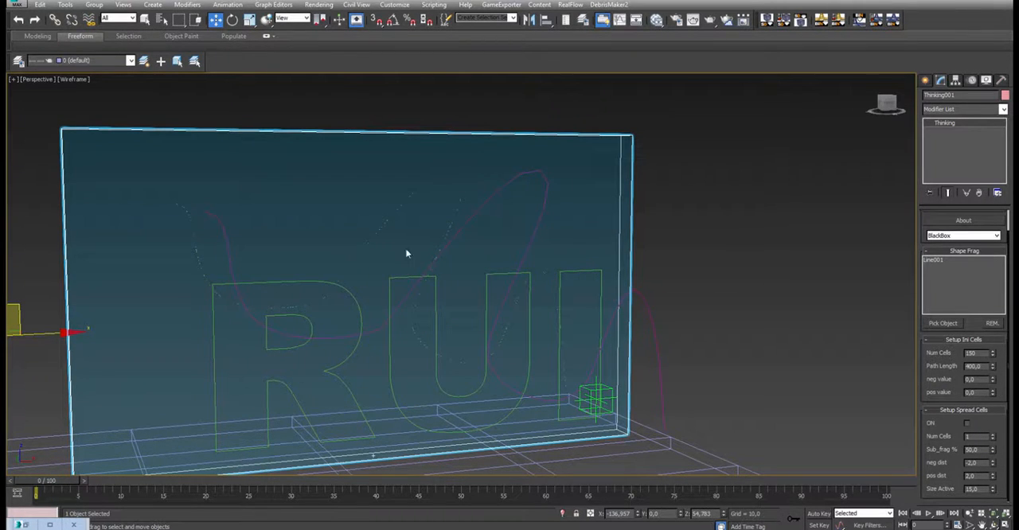
# - Advance to frame 1 and set the initial cells' neg value to -5 and pos value to 5 to spread the fracture
pyautogui.click(940, 514)
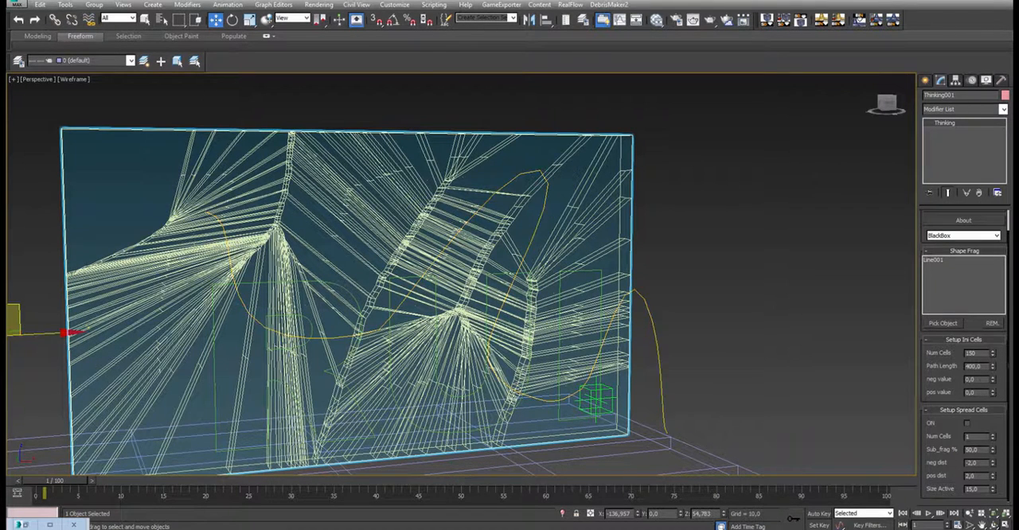
pyautogui.click(994, 381)
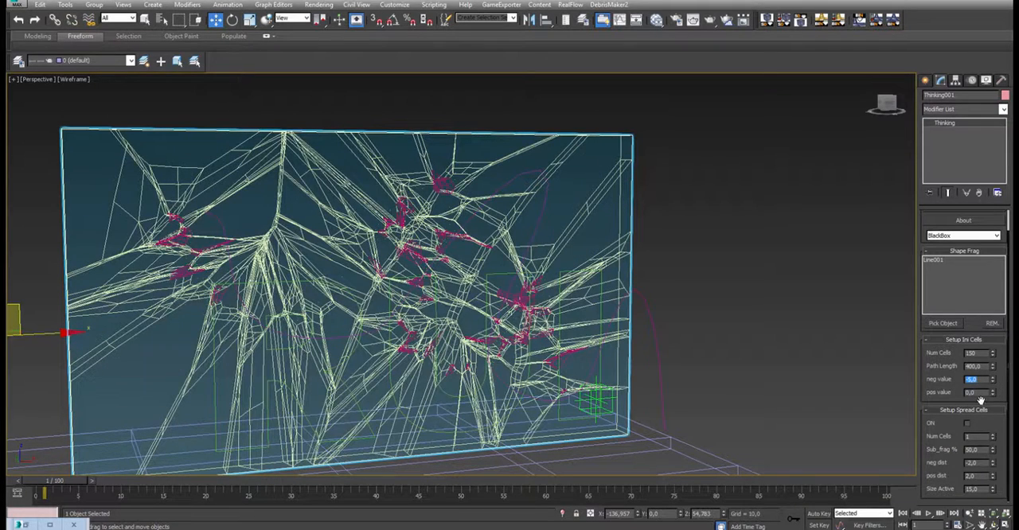
pyautogui.press('Tab')
pyautogui.write('5')
pyautogui.press('Return')
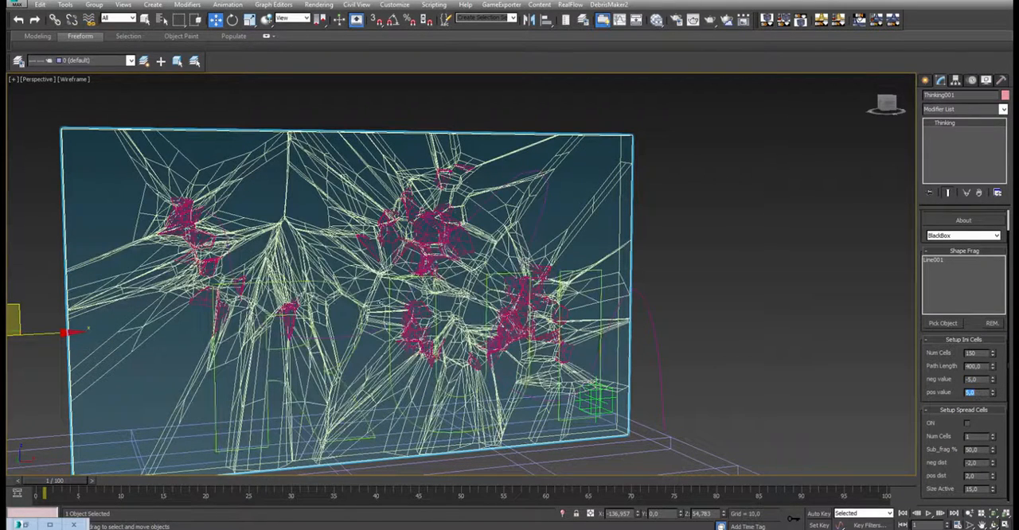
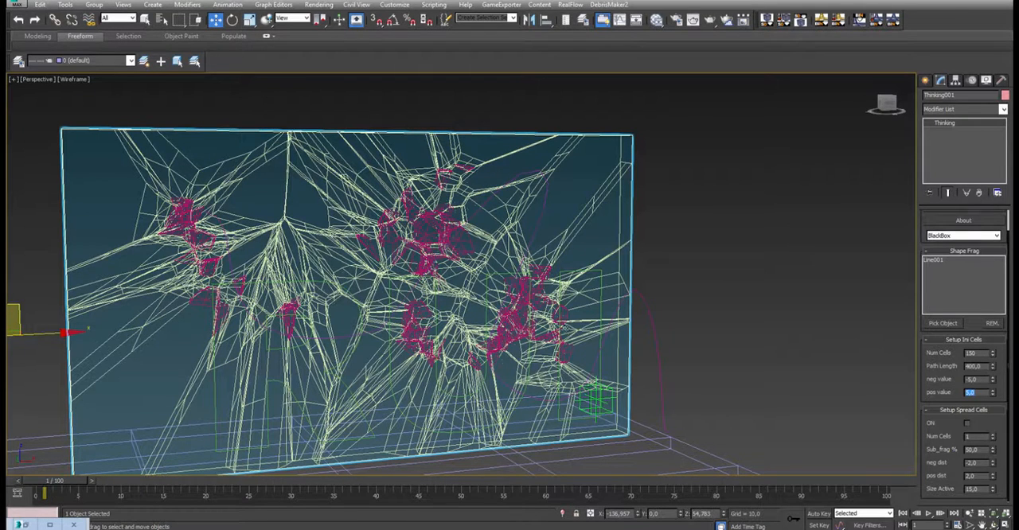
# - Turn on Setup Spread Cells and return to frame 0 to inspect the cell particles along the spline in the Front wireframe view
pyautogui.click(967, 423)
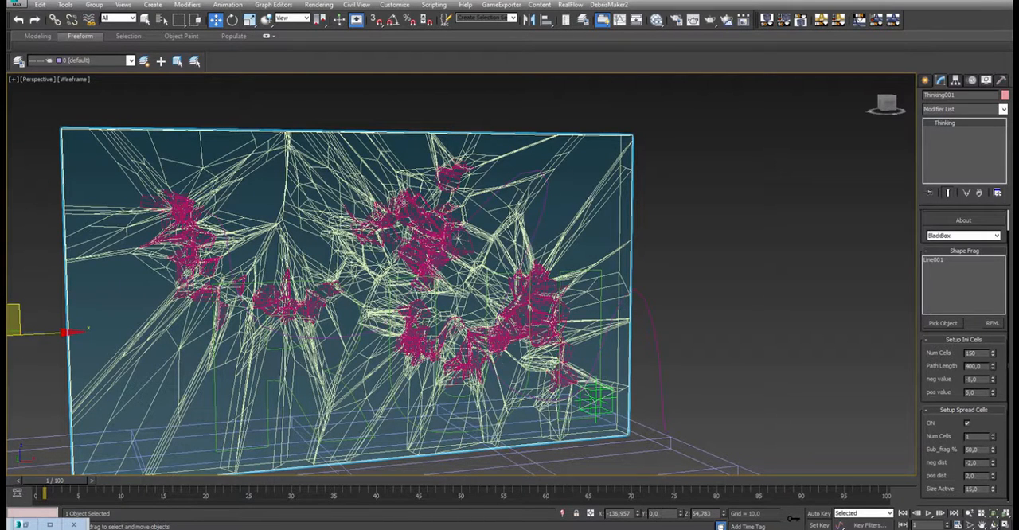
pyautogui.moveTo(457, 189); pyautogui.dragTo(474, 312, button='middle')
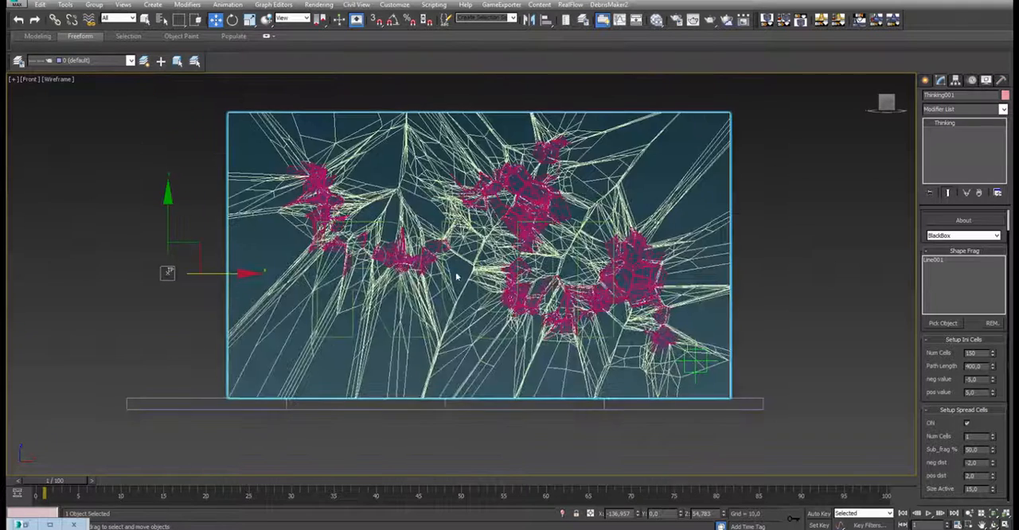
pyautogui.press('F3')
pyautogui.moveTo(38, 481); pyautogui.dragTo(24, 484)
pyautogui.press('w')
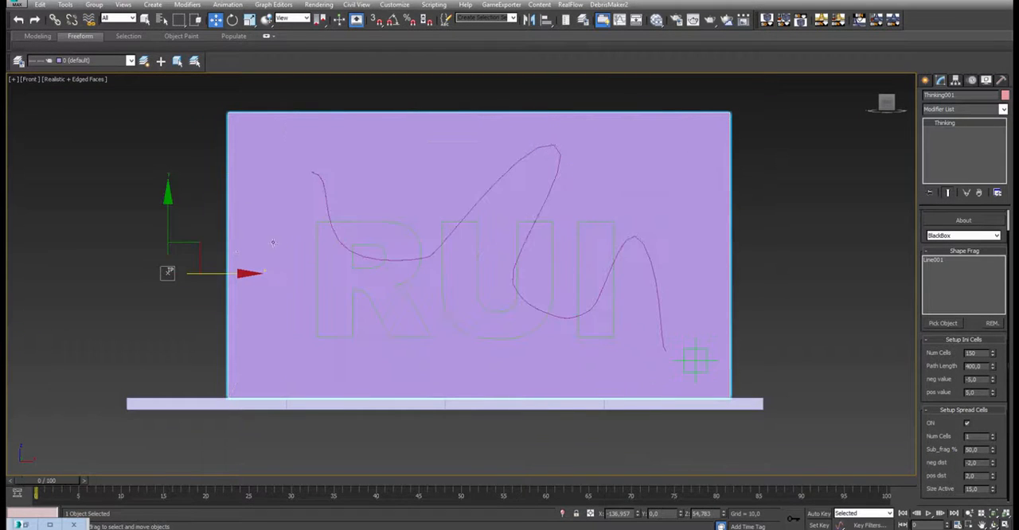
pyautogui.press('F3')
pyautogui.scroll(3, 421, 186)
pyautogui.scroll(3, 618, 296)
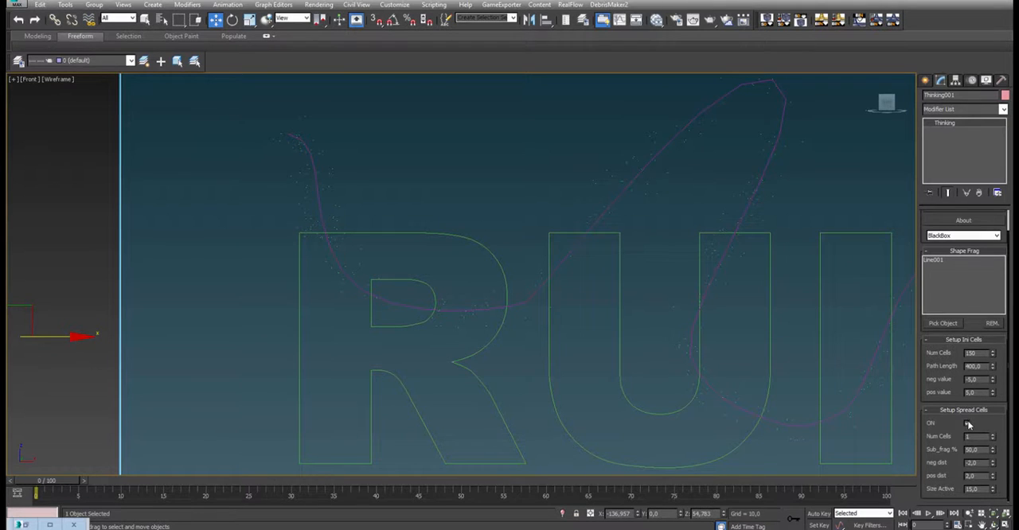
pyautogui.scroll(5, 716, 152)
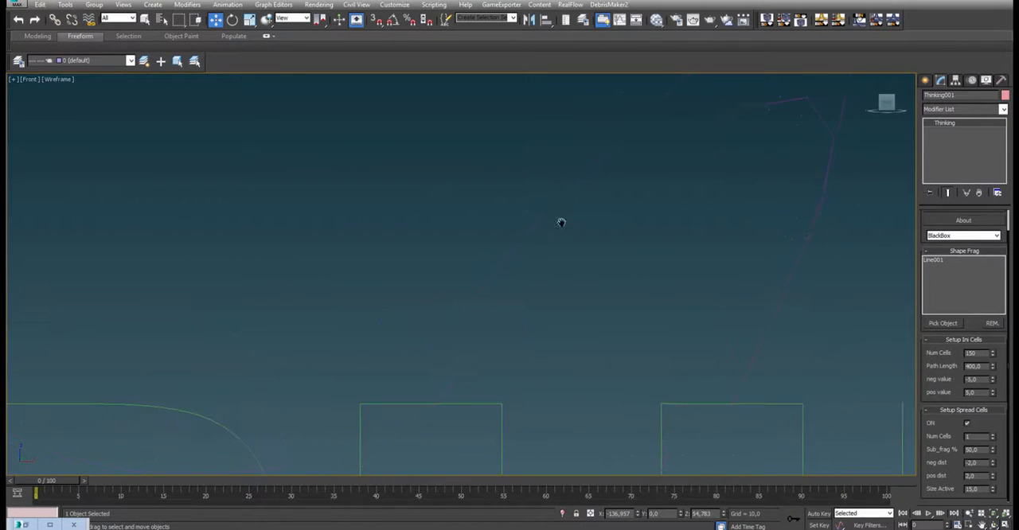
# - Set the spread cells' Num Cells to 5 and inspect the particle clusters along the spline
pyautogui.click(966, 423)
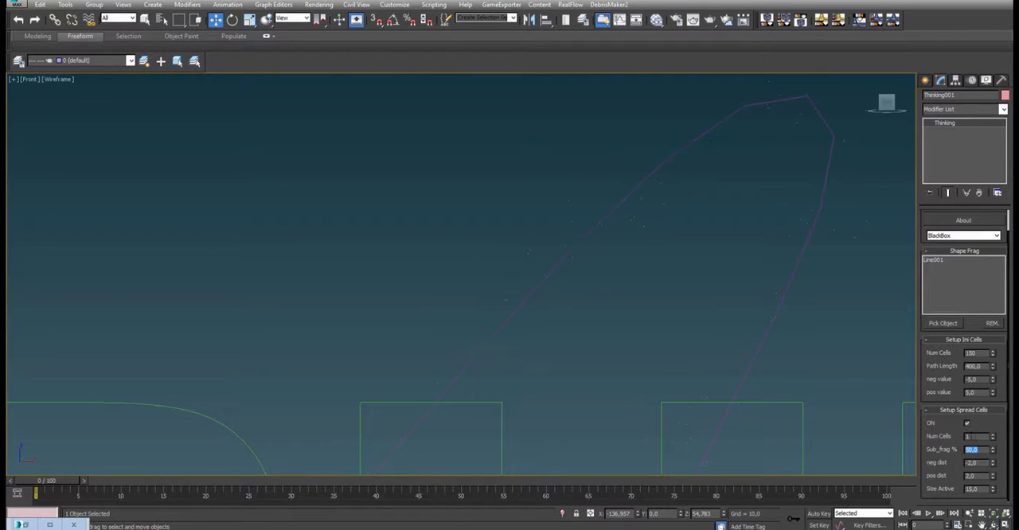
pyautogui.moveTo(975, 436); pyautogui.dragTo(947, 429)
pyautogui.scroll(-6, 608, 165)
pyautogui.scroll(4, 533, 274)
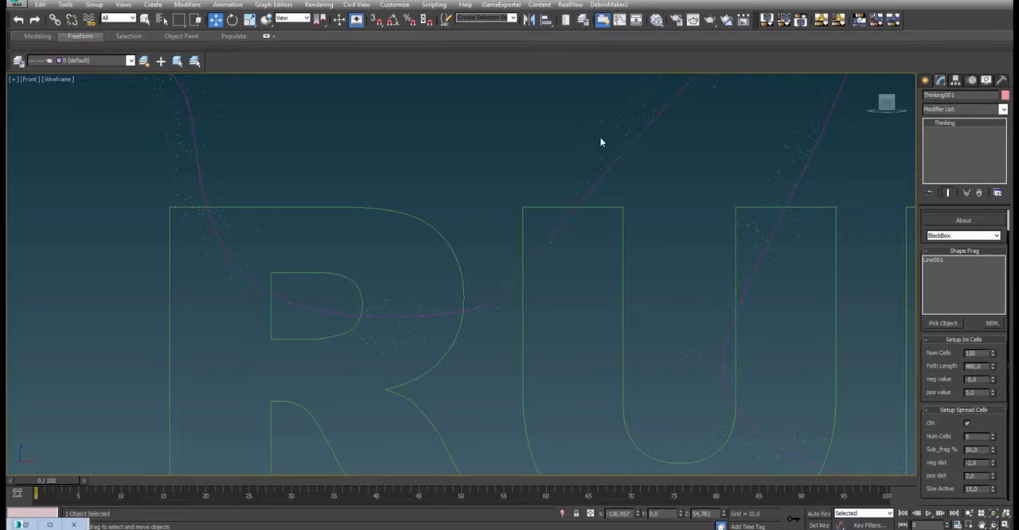
pyautogui.moveTo(601, 141); pyautogui.dragTo(586, 218, button='middle')
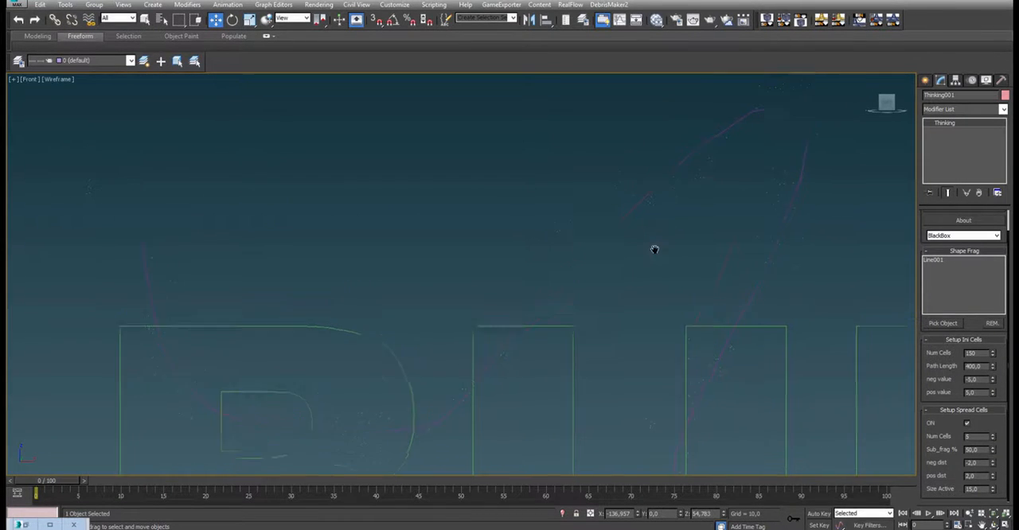
# - Set the spread cells' Num Cells to 3 and view the particles inside the wall in perspective
pyautogui.hotkey('shift', 'f')
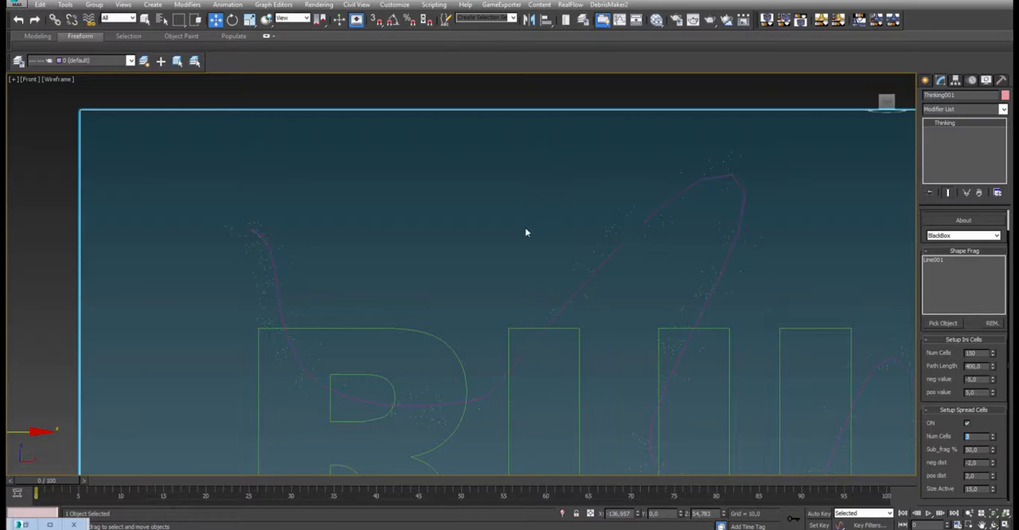
pyautogui.keyDown('alt'); pyautogui.moveTo(526, 231); pyautogui.dragTo(628, 254, button='middle'); pyautogui.keyUp('alt')
pyautogui.scroll(-5, 567, 223)
pyautogui.moveTo(567, 223)
pyautogui.mouseDown(button='middle')
pyautogui.moveTo(537, 248)
pyautogui.moveTo(579, 248)
pyautogui.moveTo(570, 228)
pyautogui.mouseUp(button='middle')
pyautogui.press('p')
pyautogui.scroll(3, 579, 248)
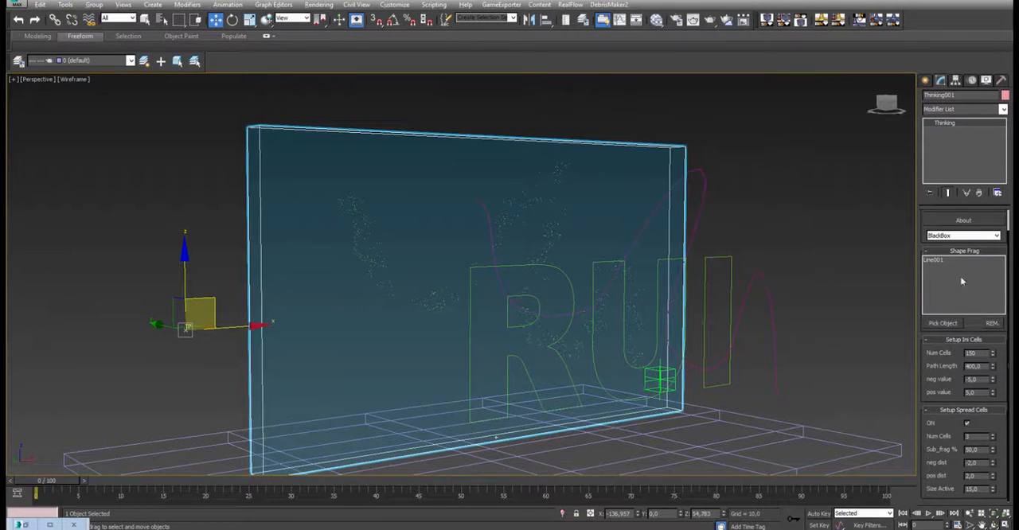
pyautogui.scroll(1, 940, 235)
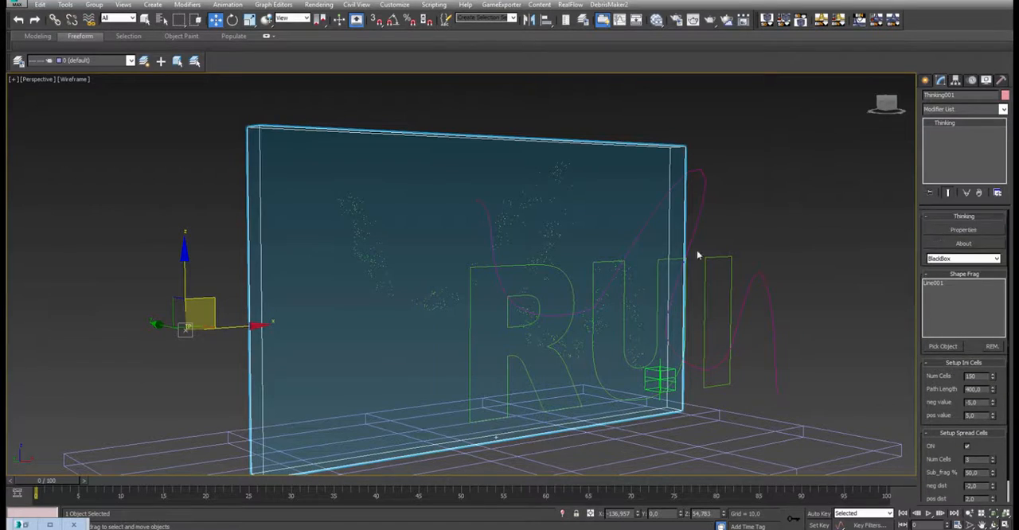
# - Restore the node editor and examine how the cells group, Random, Threshold and AND nodes feed PositionBorn in detail_break
pyautogui.click(54, 522)
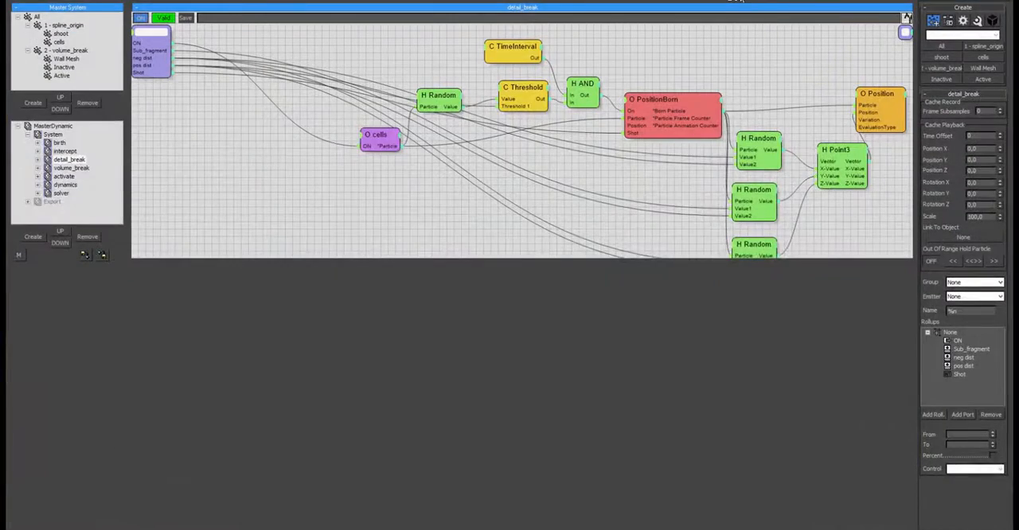
pyautogui.moveTo(828, 7); pyautogui.dragTo(700, 103)
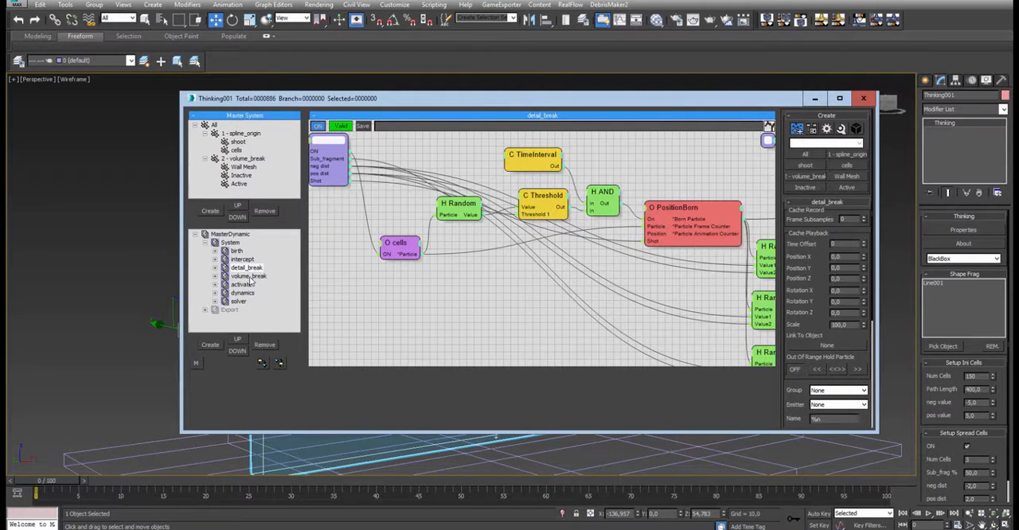
pyautogui.moveTo(705, 169); pyautogui.dragTo(566, 162, button='middle')
pyautogui.moveTo(560, 167)
pyautogui.mouseDown()
pyautogui.moveTo(570, 173)
pyautogui.moveTo(544, 177)
pyautogui.mouseUp()
pyautogui.moveTo(376, 185); pyautogui.dragTo(494, 259, button='middle')
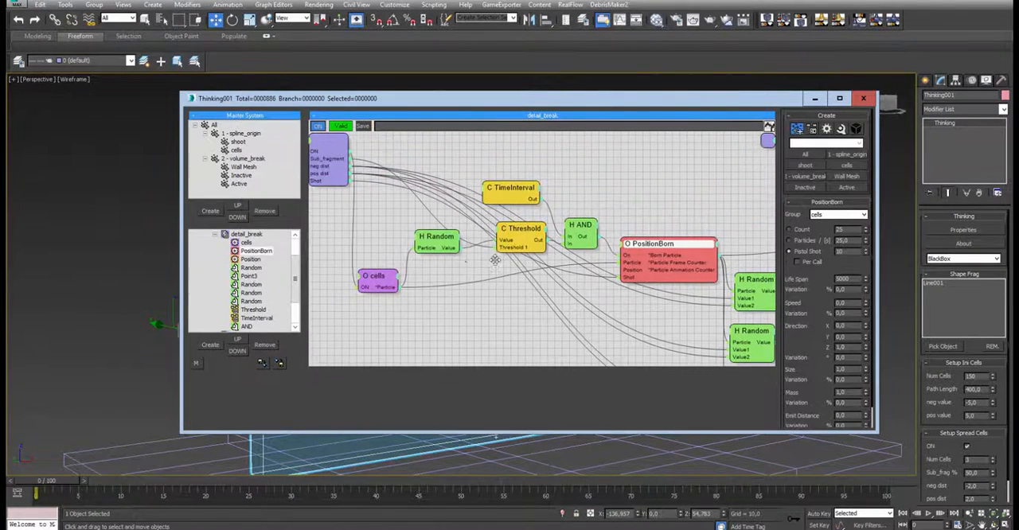
pyautogui.moveTo(371, 280); pyautogui.dragTo(362, 279)
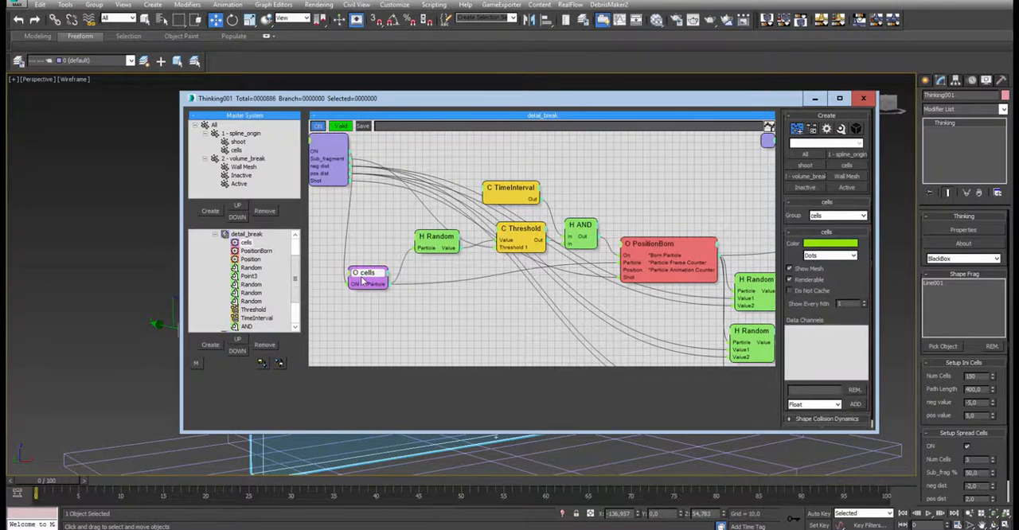
pyautogui.moveTo(438, 240); pyautogui.dragTo(431, 240)
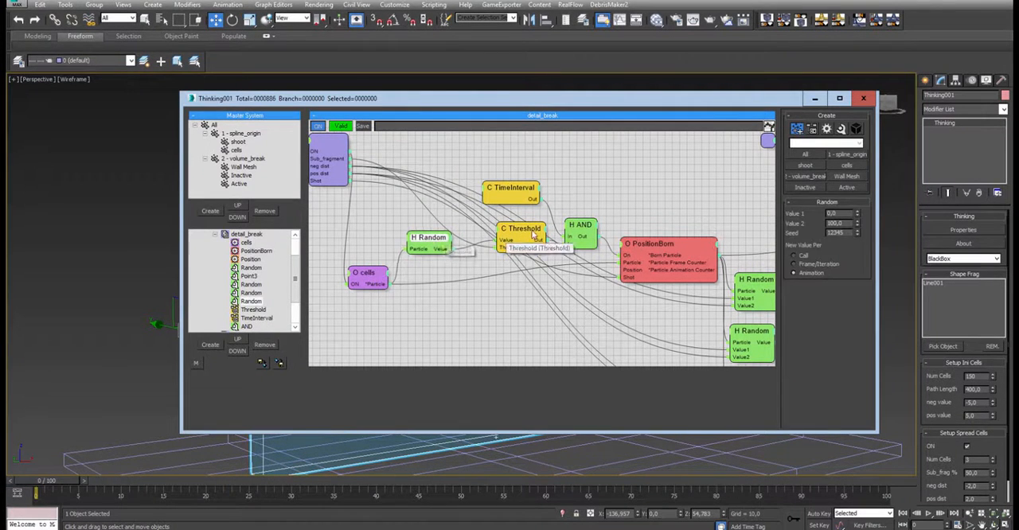
pyautogui.moveTo(533, 233); pyautogui.dragTo(519, 234)
pyautogui.moveTo(583, 227); pyautogui.dragTo(587, 224)
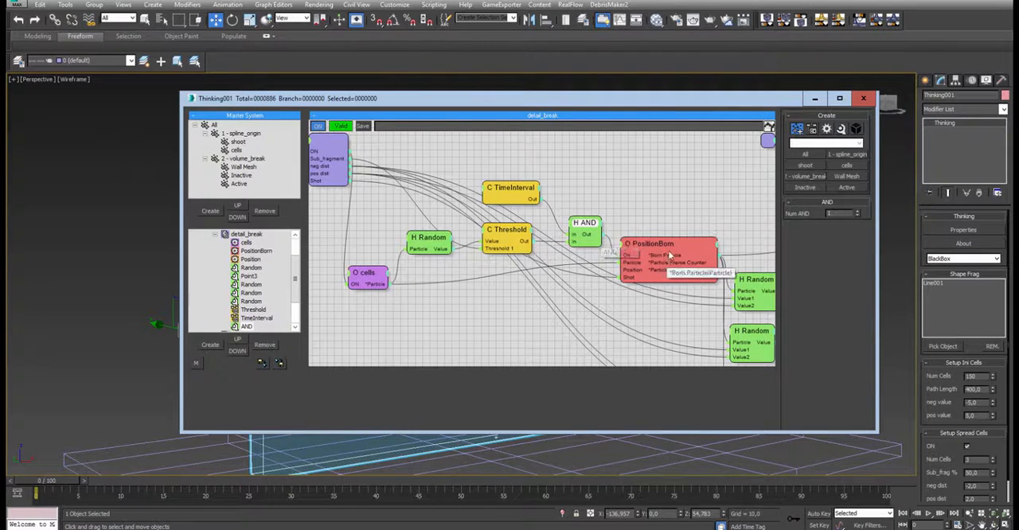
pyautogui.moveTo(668, 255); pyautogui.dragTo(658, 277)
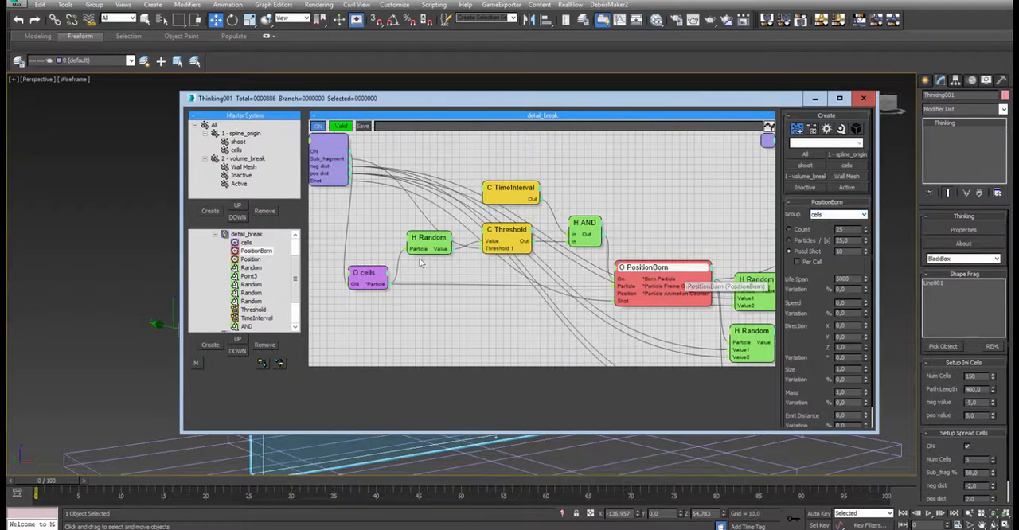
pyautogui.moveTo(354, 287); pyautogui.dragTo(364, 283)
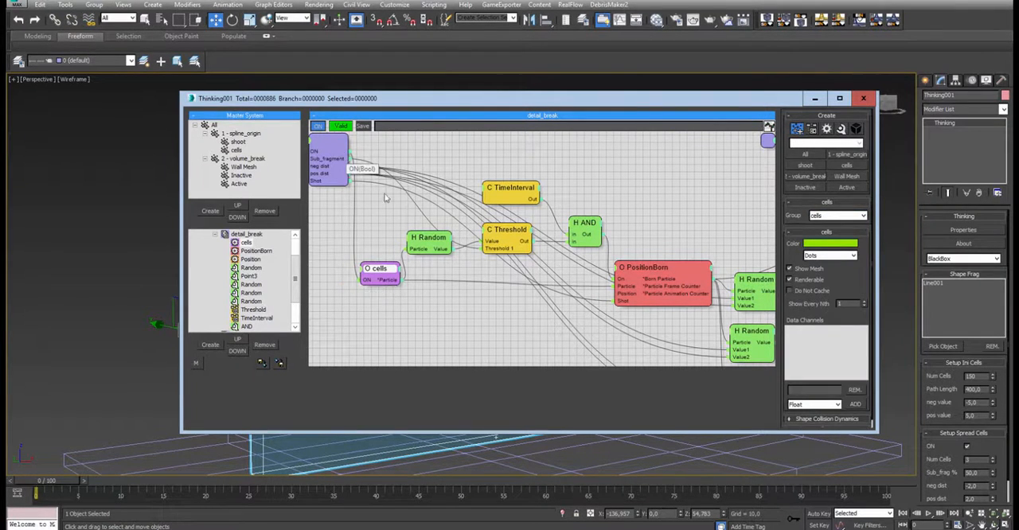
pyautogui.click(967, 447)
# - Examine how PositionBorn and the neg dist and pos dist inputs drive the three Random nodes
pyautogui.moveTo(659, 182); pyautogui.dragTo(580, 142, button='middle')
pyautogui.moveTo(597, 208); pyautogui.dragTo(505, 158, button='middle')
pyautogui.moveTo(505, 158)
pyautogui.mouseDown()
pyautogui.moveTo(505, 171)
pyautogui.moveTo(498, 160)
pyautogui.mouseUp()
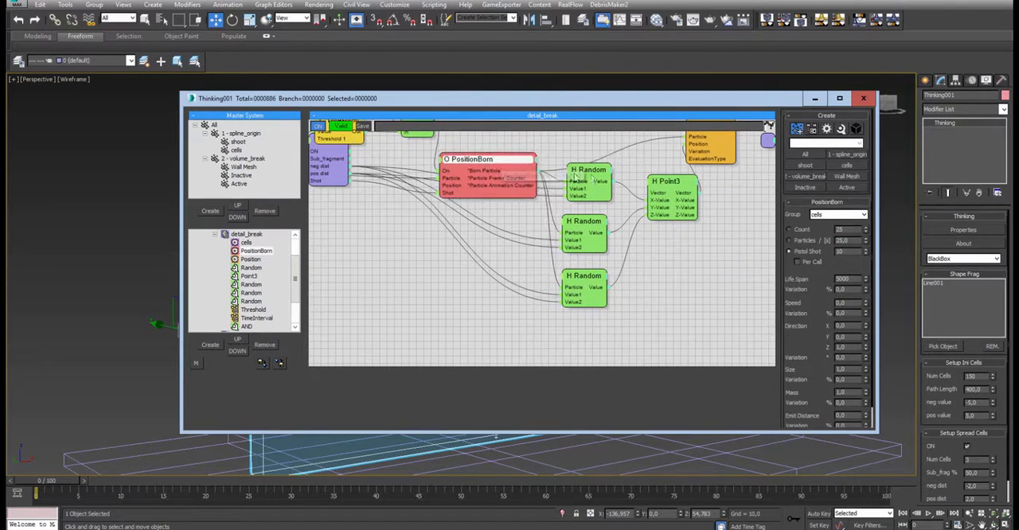
pyautogui.moveTo(590, 176); pyautogui.dragTo(586, 182)
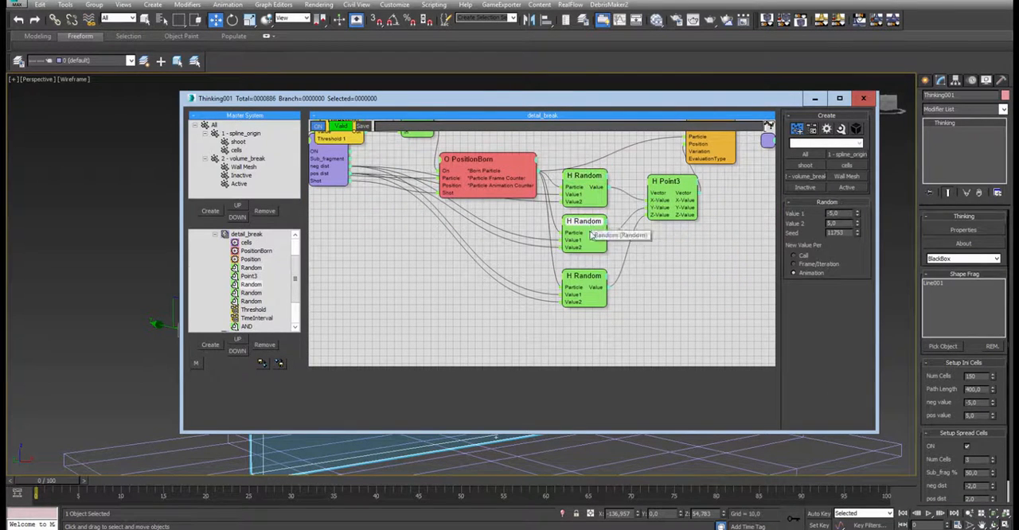
pyautogui.moveTo(583, 275); pyautogui.dragTo(582, 266)
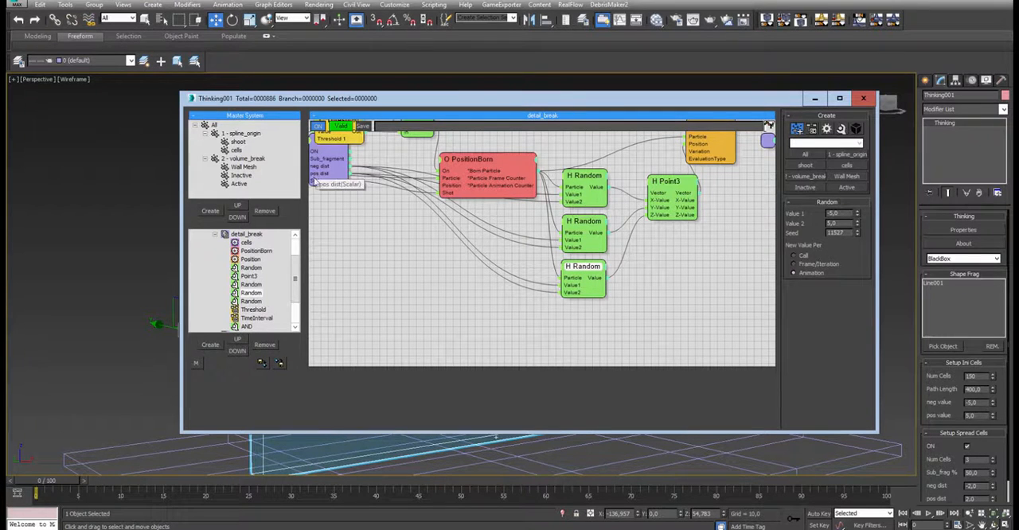
pyautogui.moveTo(949, 478); pyautogui.dragTo(943, 400)
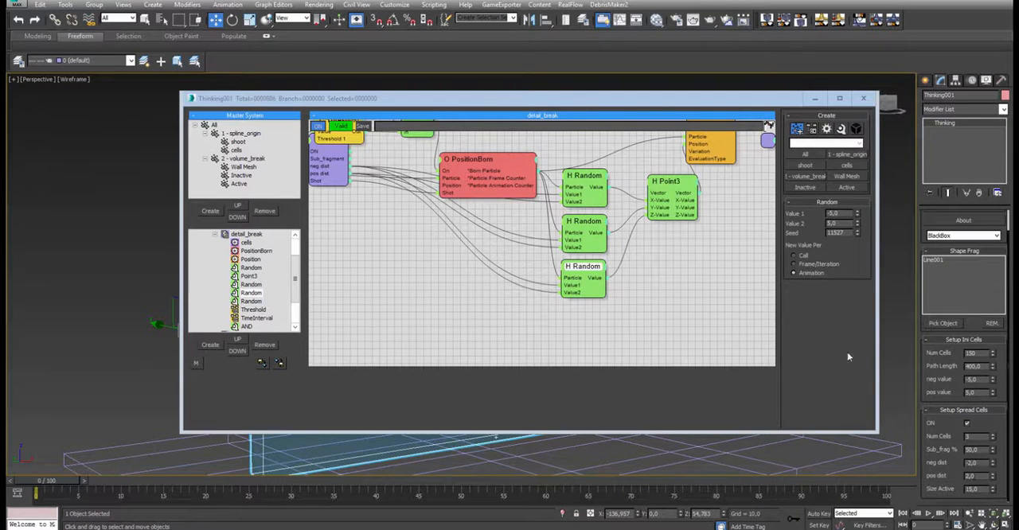
# - Examine how the Random values pass through the Point3 node into the Position node's added offset
pyautogui.moveTo(691, 145); pyautogui.dragTo(634, 252, button='middle')
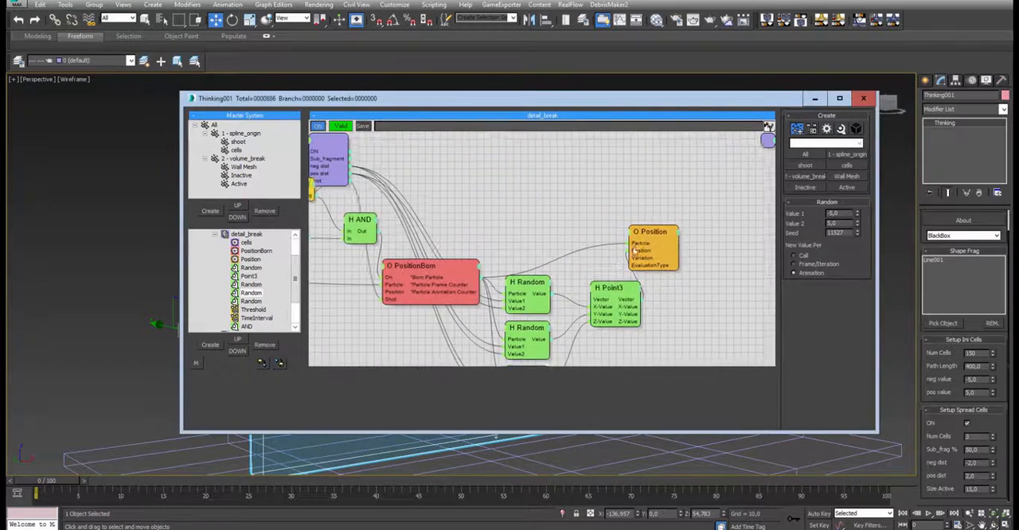
pyautogui.moveTo(635, 251); pyautogui.dragTo(682, 251)
pyautogui.moveTo(740, 268); pyautogui.dragTo(742, 227, button='middle')
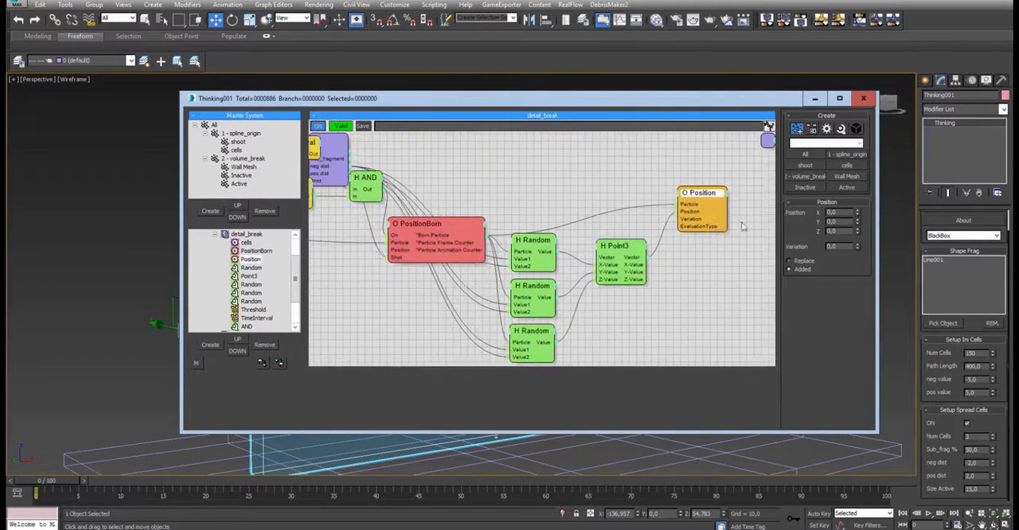
pyautogui.moveTo(625, 265); pyautogui.dragTo(626, 282)
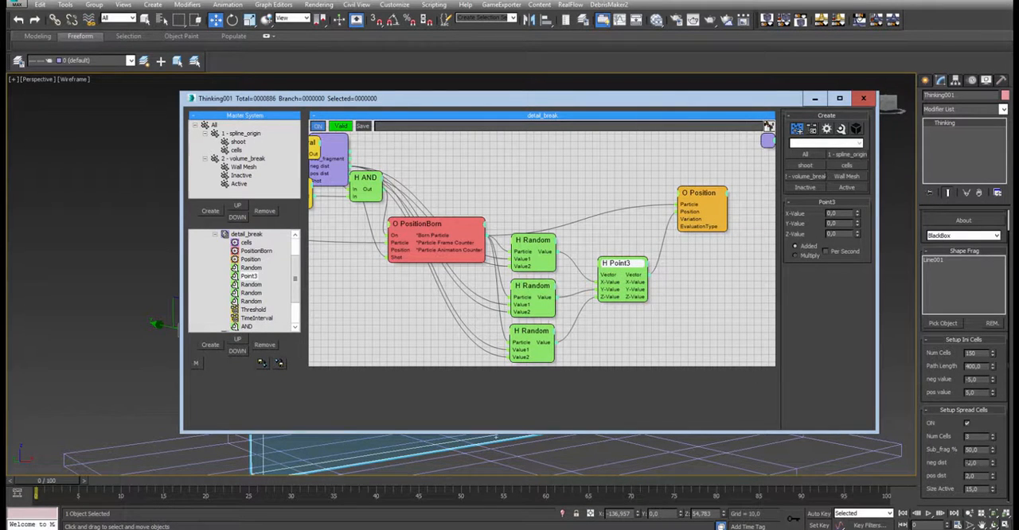
pyautogui.moveTo(700, 195)
pyautogui.mouseDown()
pyautogui.moveTo(700, 183)
pyautogui.moveTo(702, 203)
pyautogui.mouseUp()
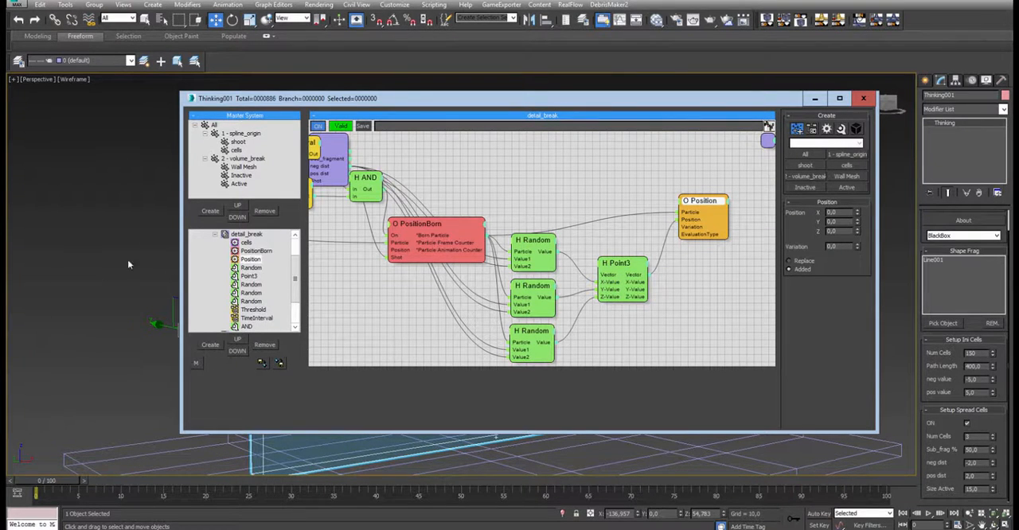
# - Collapse detail_break, open the volume_break dynamic set and show the VolumeBreak node's settings
pyautogui.click(215, 234)
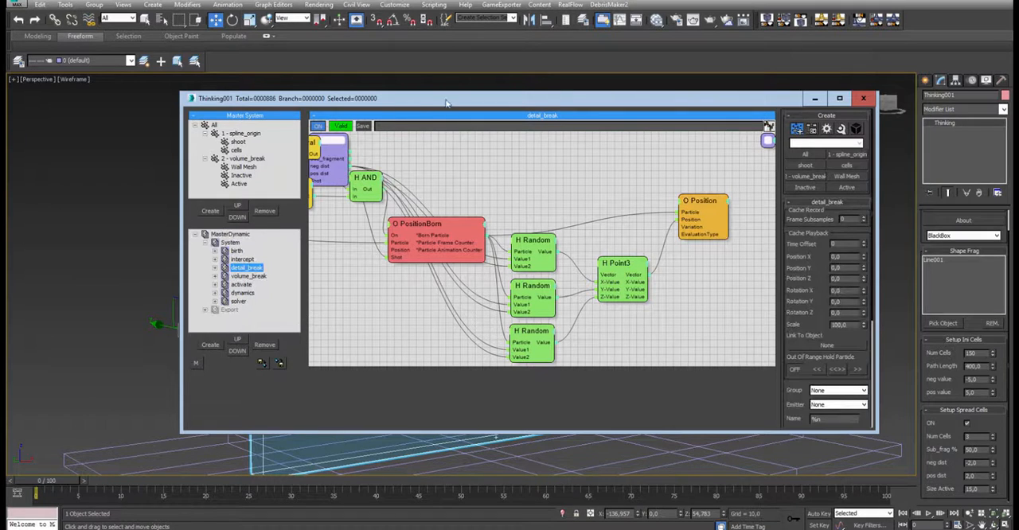
pyautogui.moveTo(447, 100); pyautogui.dragTo(767, 216)
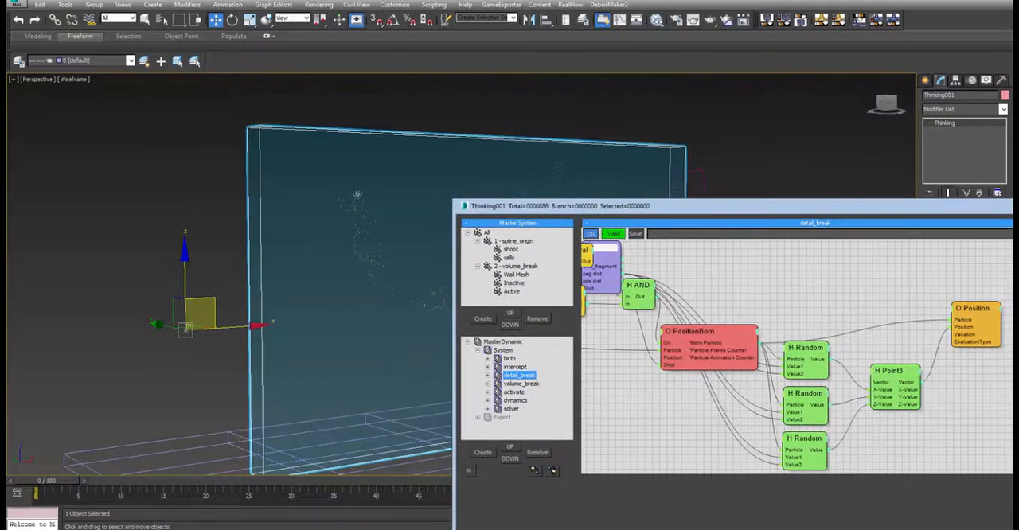
pyautogui.click(519, 384)
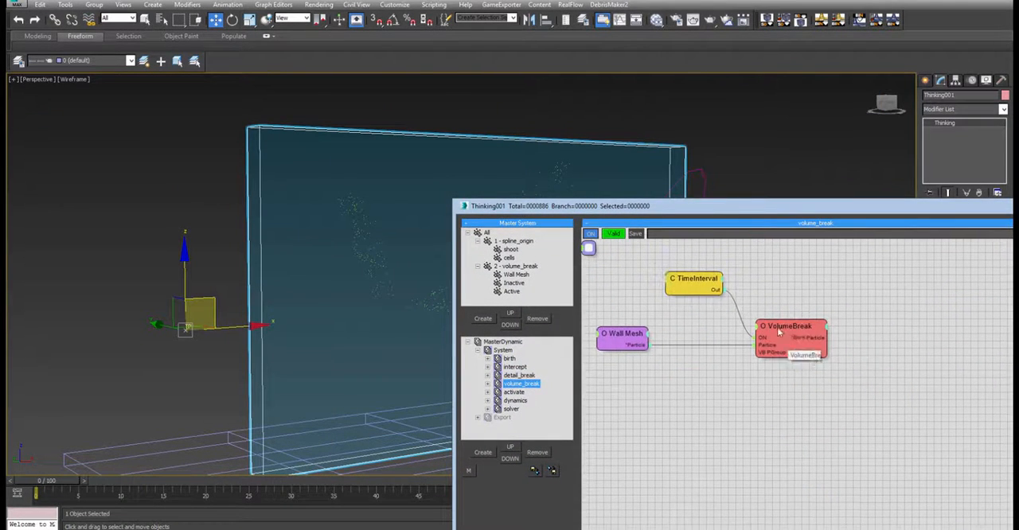
pyautogui.click(787, 326)
pyautogui.moveTo(820, 207); pyautogui.dragTo(483, 86)
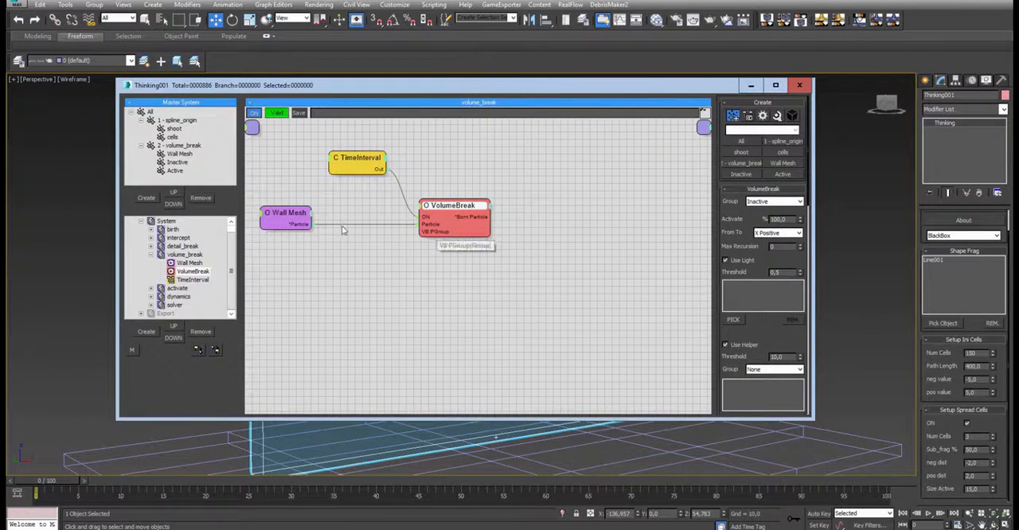
pyautogui.moveTo(464, 87); pyautogui.dragTo(471, 96)
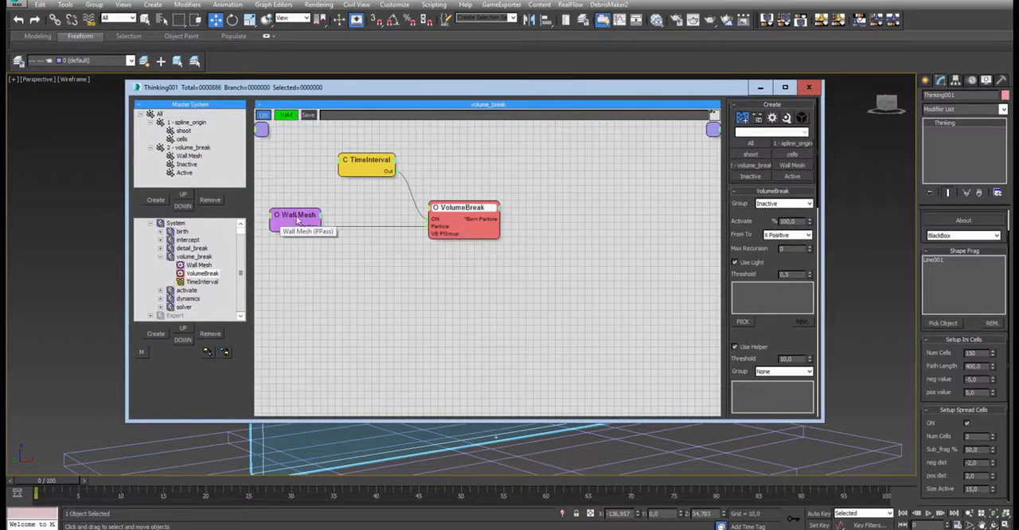
# - Select the Wall Mesh node in volume_break and expand its Shape Collision Dynamics settings
pyautogui.click(338, 224)
pyautogui.moveTo(338, 225); pyautogui.dragTo(327, 221)
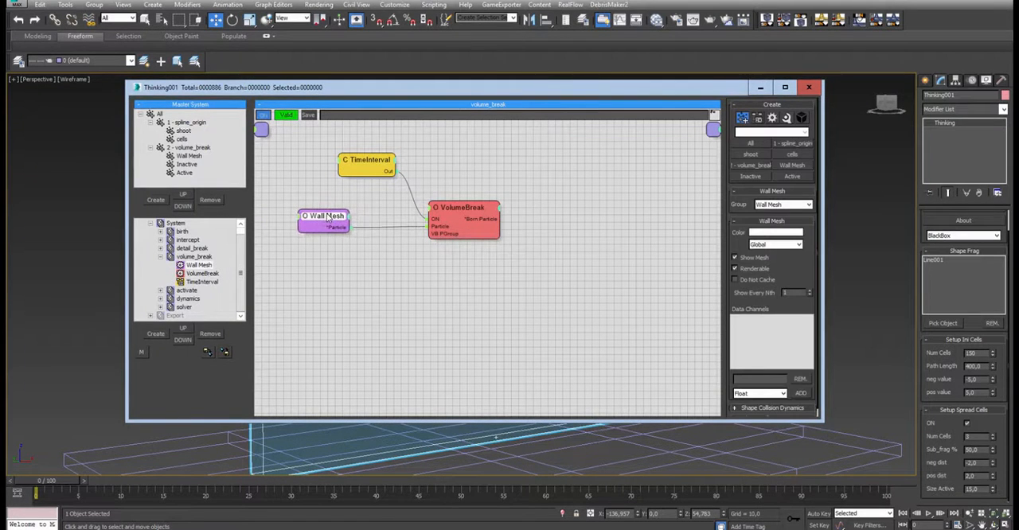
pyautogui.moveTo(460, 88); pyautogui.dragTo(415, 129)
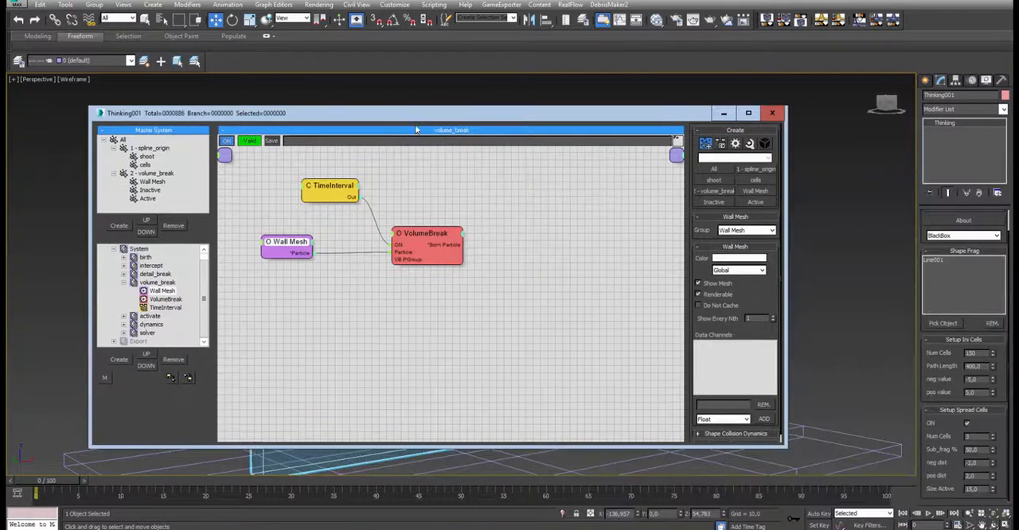
pyautogui.scroll(-1, 754, 298)
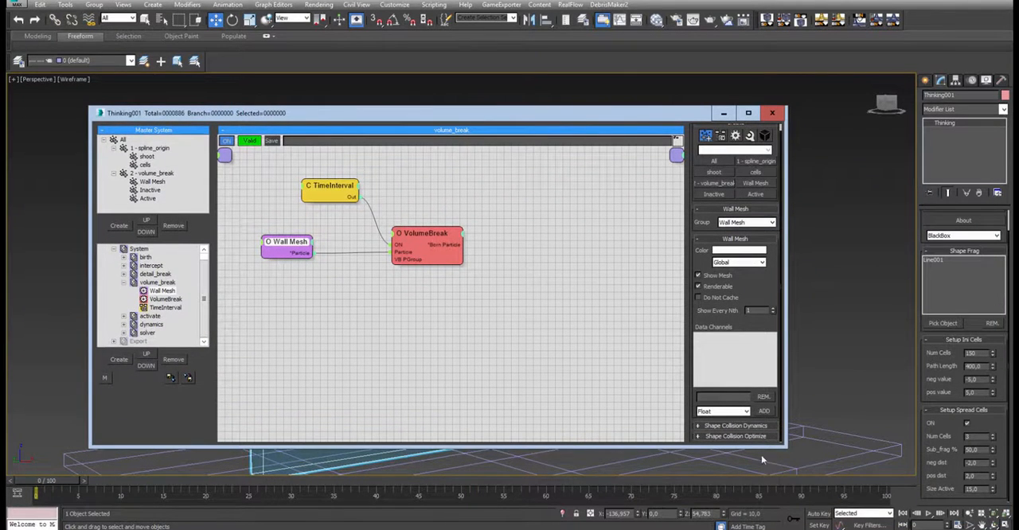
pyautogui.click(731, 426)
pyautogui.scroll(5, 755, 224)
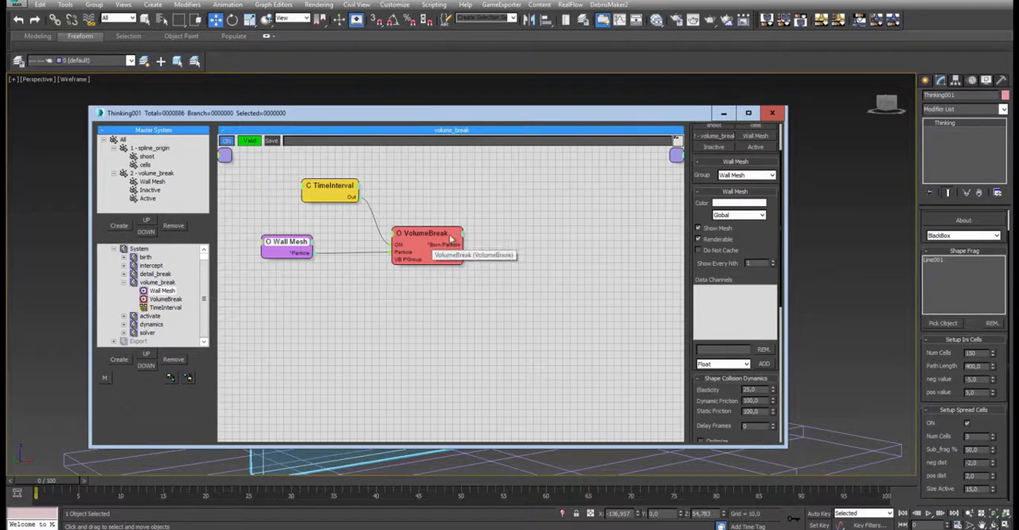
# - Select the VolumeBreak node and examine the group choices for its Cell's setting under Volume Breaker
pyautogui.click(425, 245)
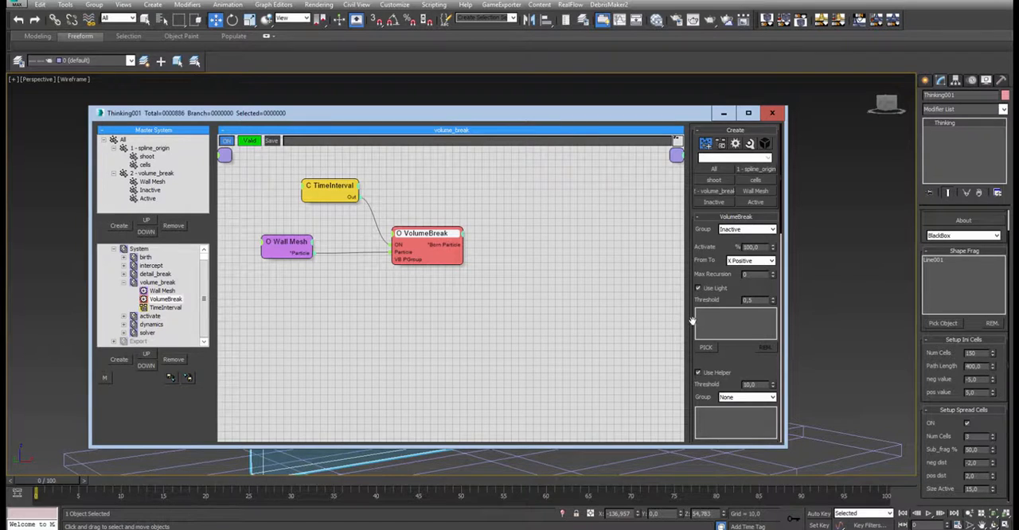
pyautogui.scroll(-5, 694, 322)
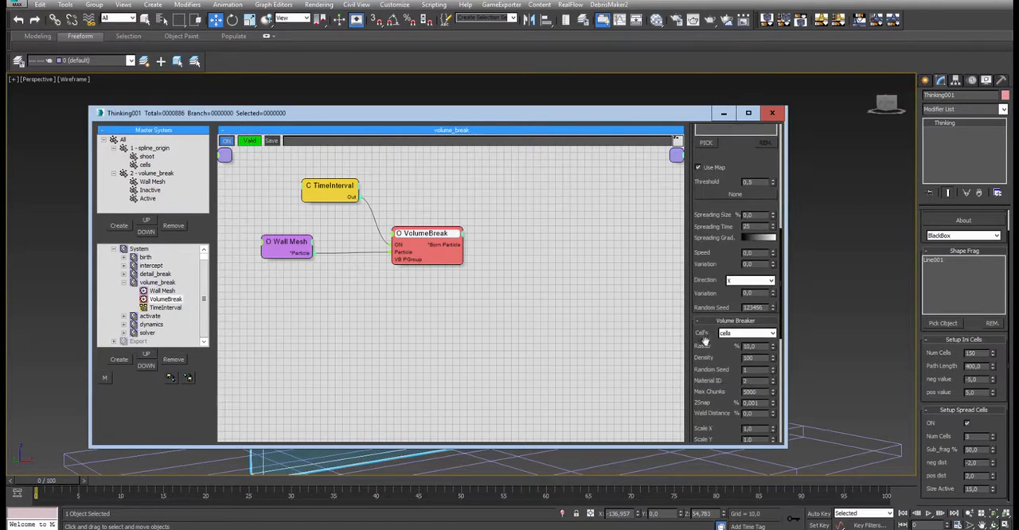
pyautogui.scroll(-2, 714, 350)
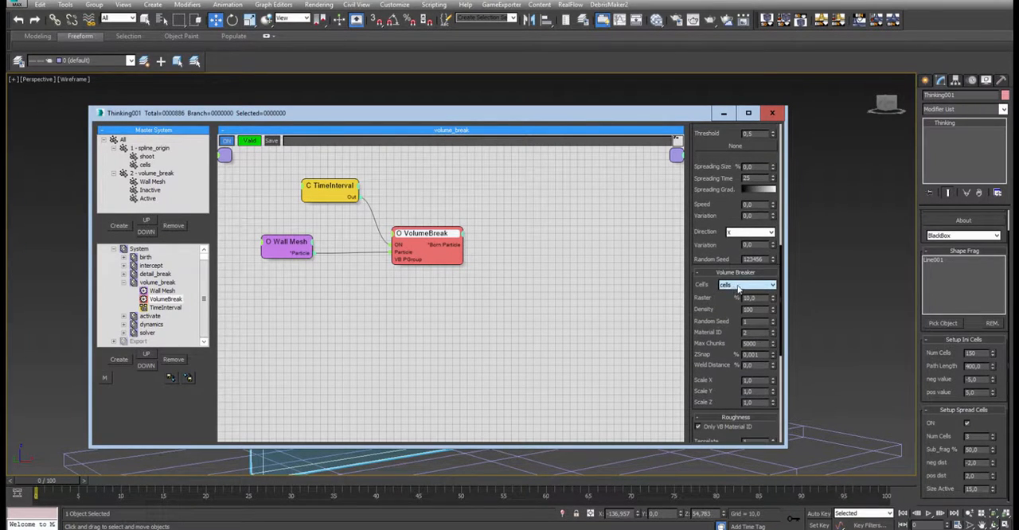
pyautogui.scroll(-1, 728, 299)
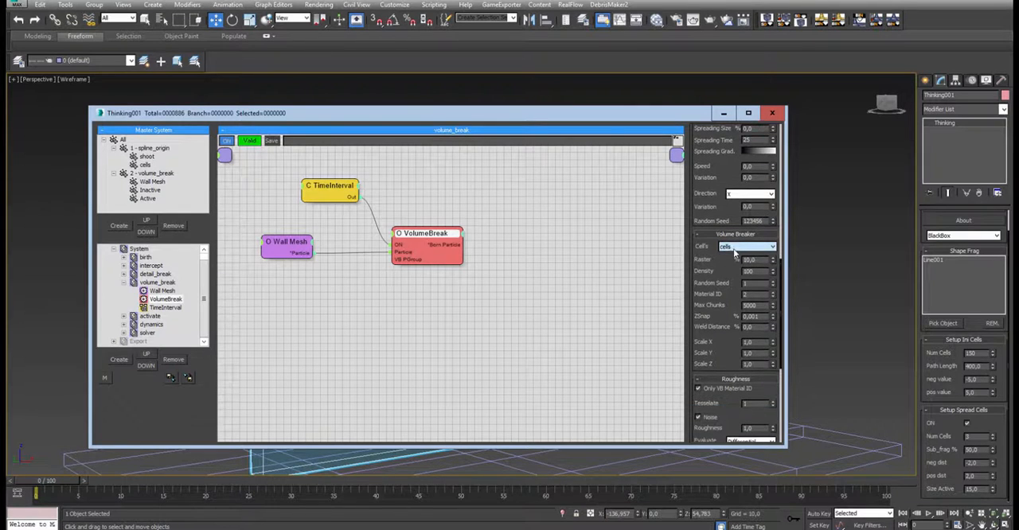
pyautogui.scroll(-1, 732, 253)
pyautogui.click(739, 217)
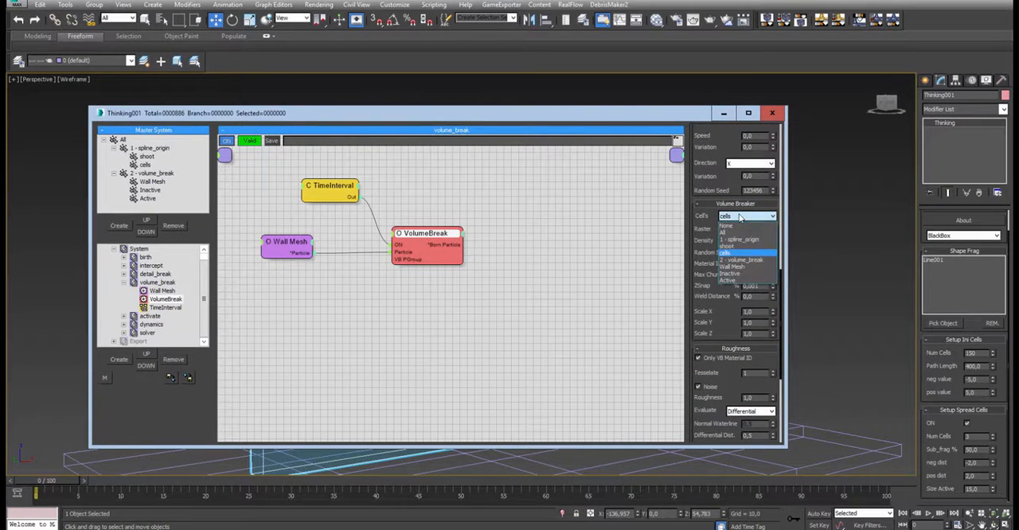
pyautogui.click(739, 217)
# - Examine the VolumeBreak node's Roughness settings, including Tesselate and Noise
pyautogui.scroll(-1, 724, 222)
pyautogui.scroll(-1, 724, 222)
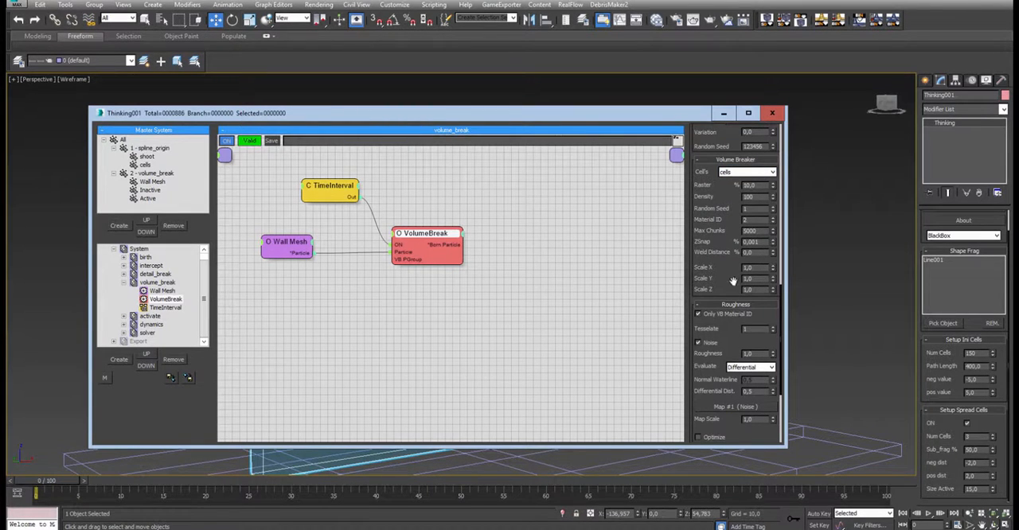
pyautogui.scroll(-3, 739, 245)
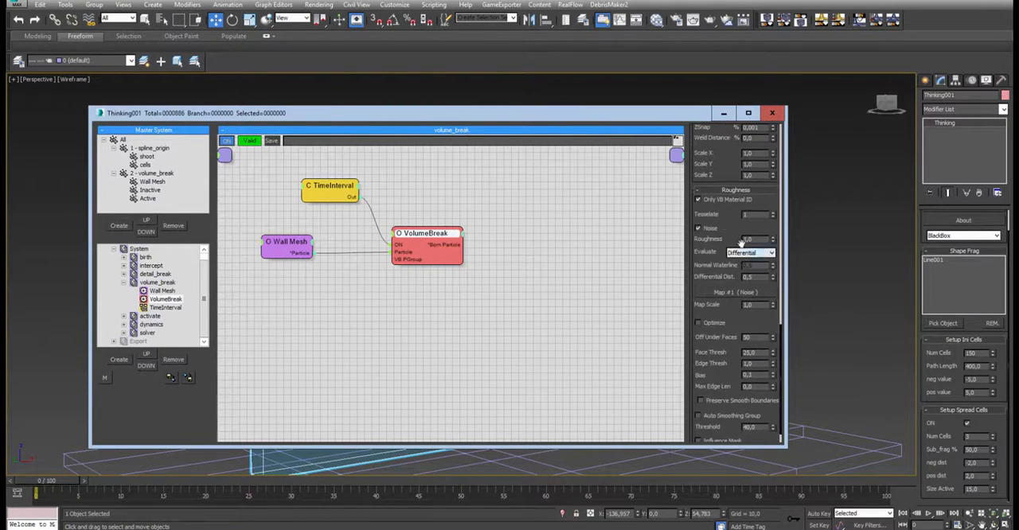
pyautogui.moveTo(683, 118); pyautogui.dragTo(747, 112)
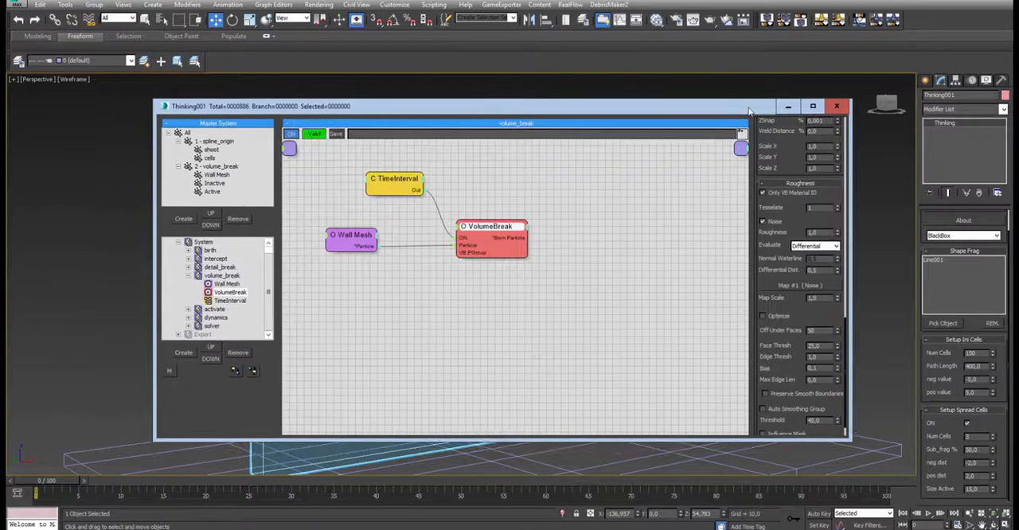
pyautogui.click(762, 223)
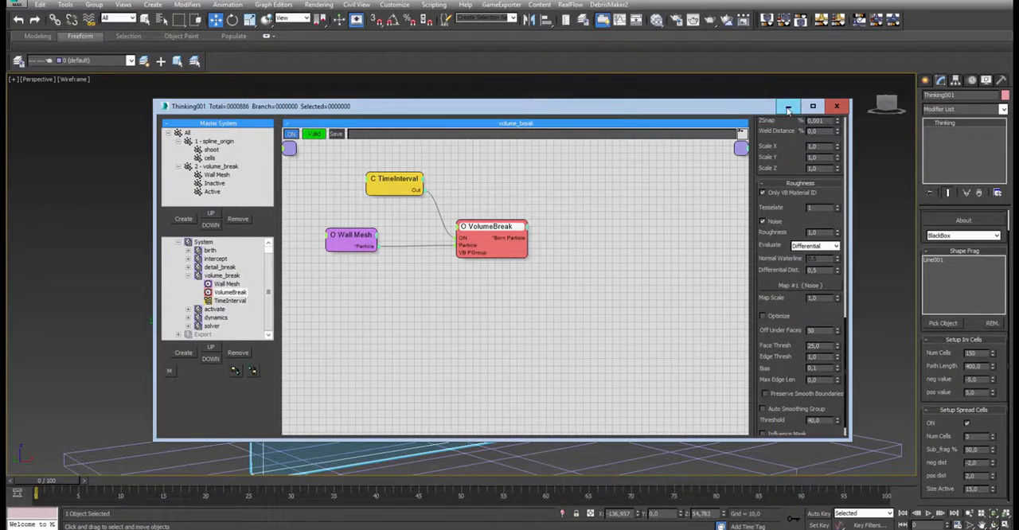
# - Move the particle editor clear of the wall and advance to frame 1 to inspect the fractured mesh
pyautogui.moveTo(717, 113); pyautogui.dragTo(912, 158)
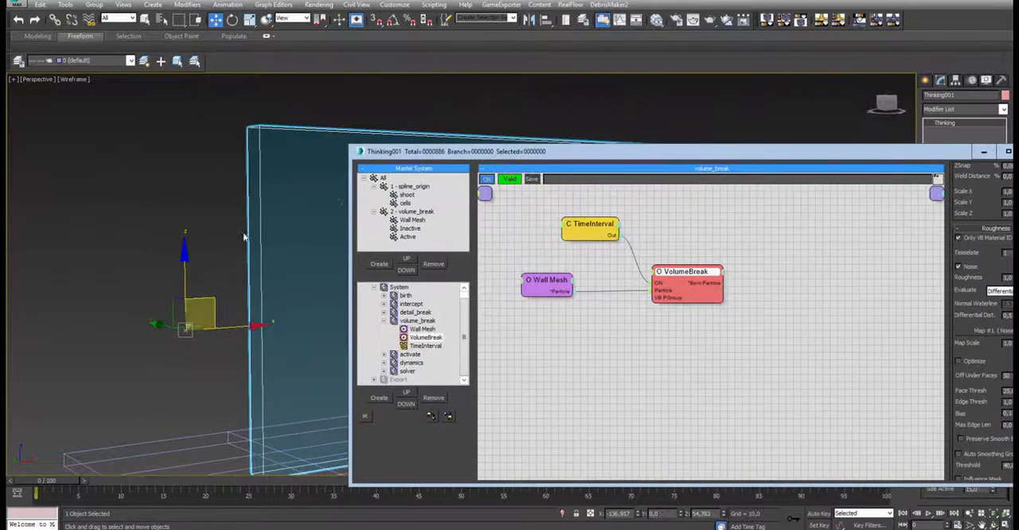
pyautogui.moveTo(54, 482); pyautogui.dragTo(68, 483)
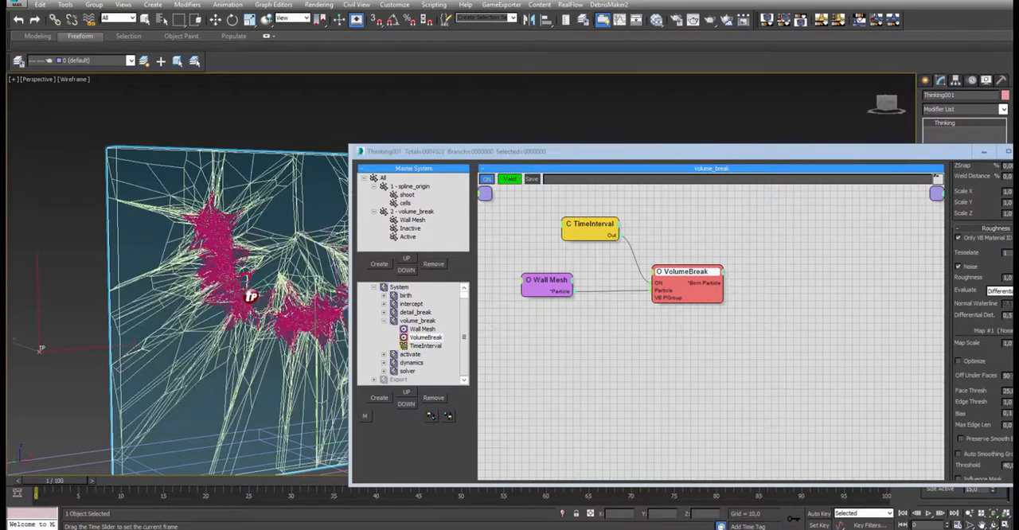
pyautogui.press('w')
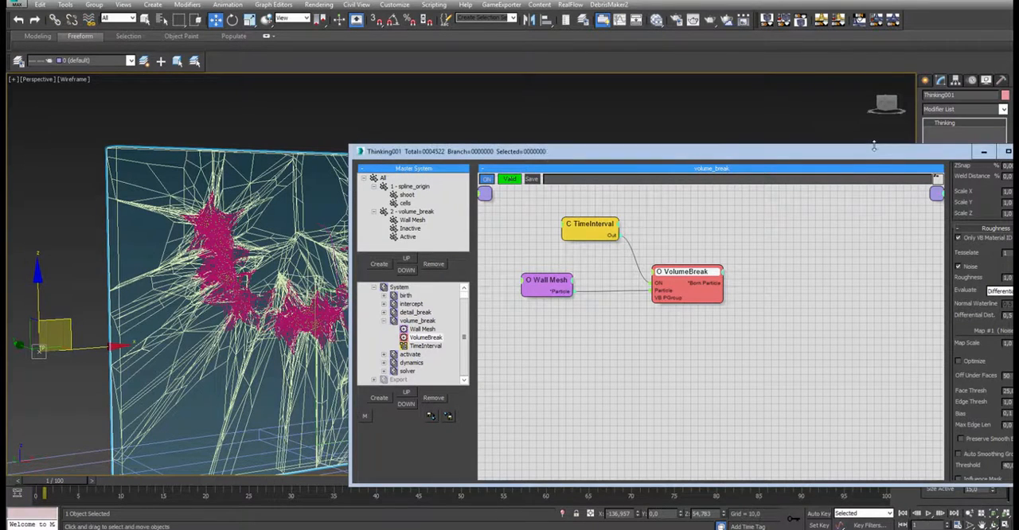
# - Set the initial Num Cells to 50 and the spread Num Cells to 1, and view the coarser fracture on the wall
pyautogui.moveTo(874, 150); pyautogui.dragTo(703, 129)
pyautogui.click(981, 354)
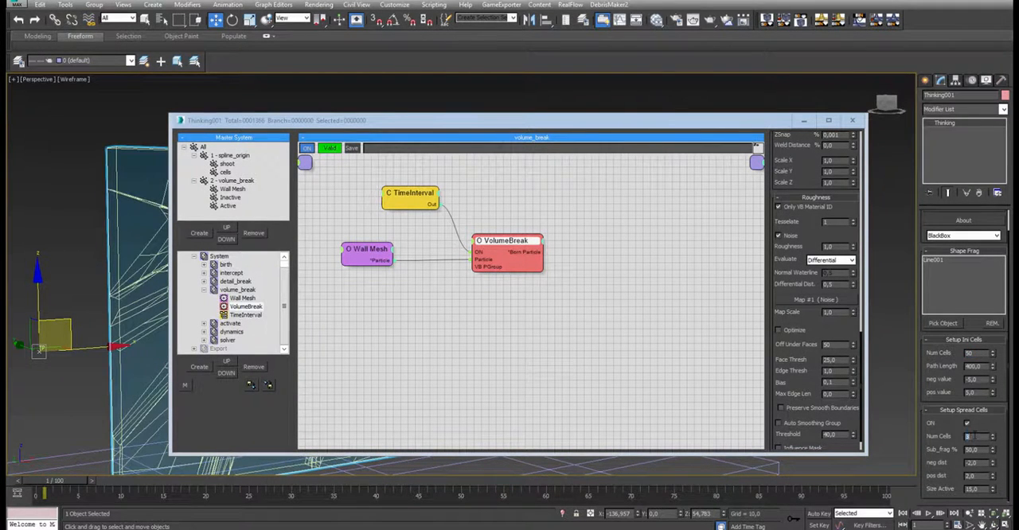
pyautogui.moveTo(415, 125); pyautogui.dragTo(655, 75)
pyautogui.scroll(5, 259, 287)
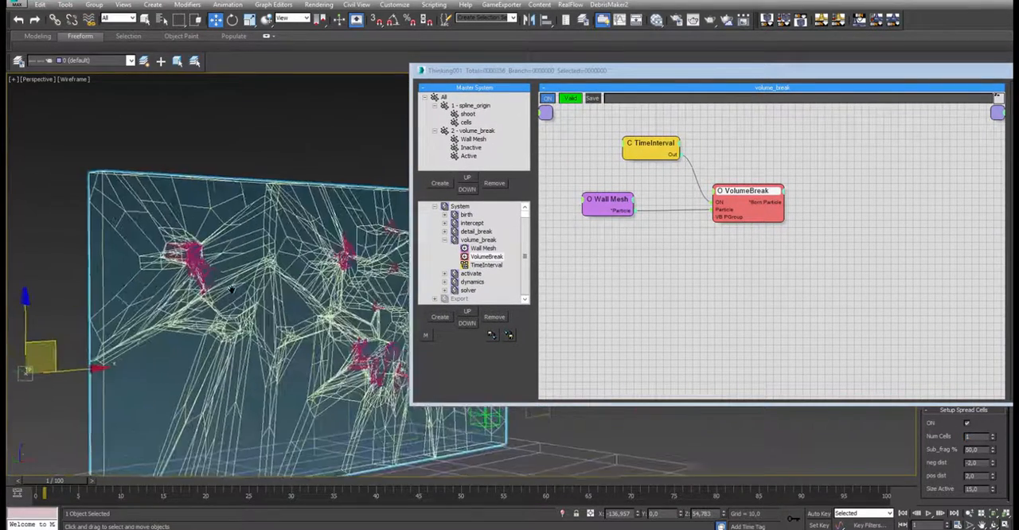
# - Advance the simulation to frame 51 in shaded view and inspect the falling chunks' surfaces up close
pyautogui.moveTo(632, 76); pyautogui.dragTo(431, 82)
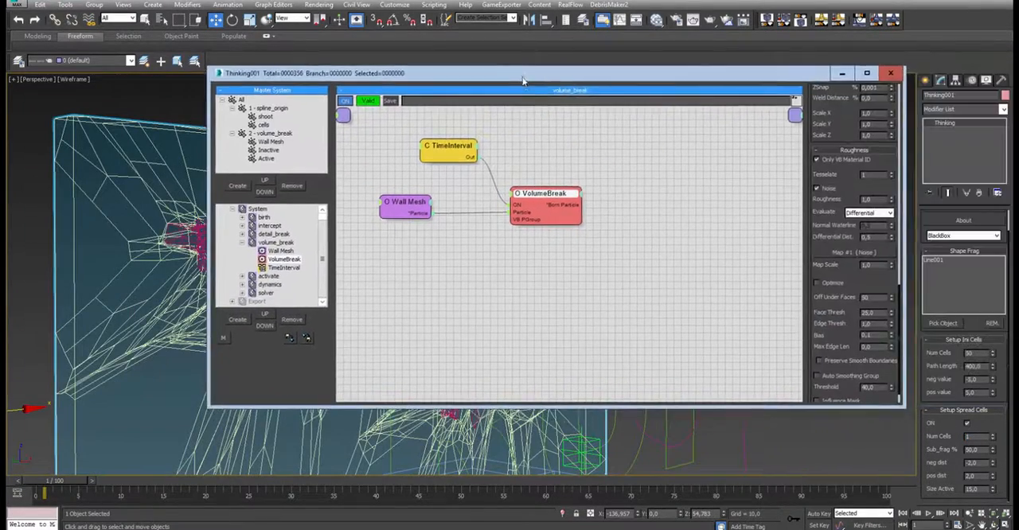
pyautogui.moveTo(852, 180); pyautogui.dragTo(857, 180)
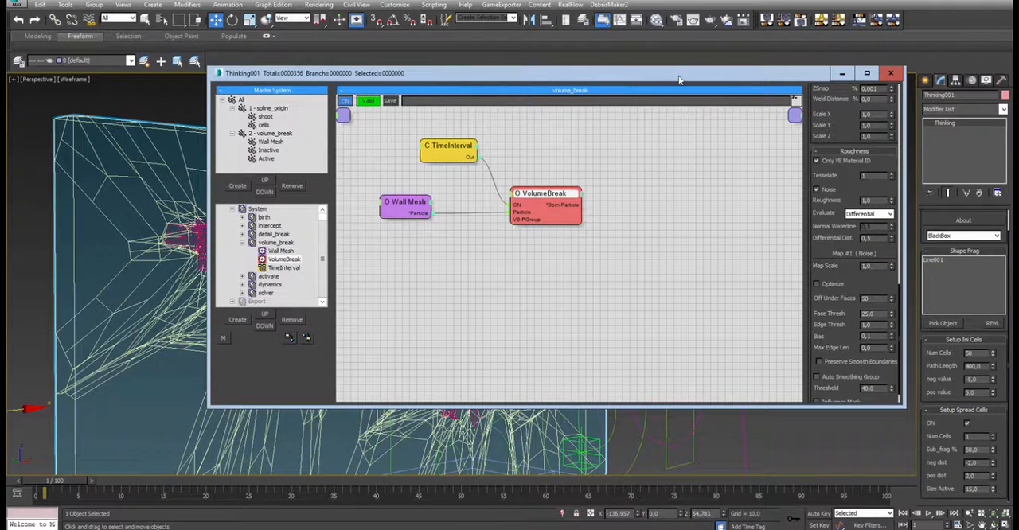
pyautogui.moveTo(679, 79); pyautogui.dragTo(862, 85)
pyautogui.moveTo(62, 480); pyautogui.dragTo(468, 477)
pyautogui.press('w')
pyautogui.press('F3')
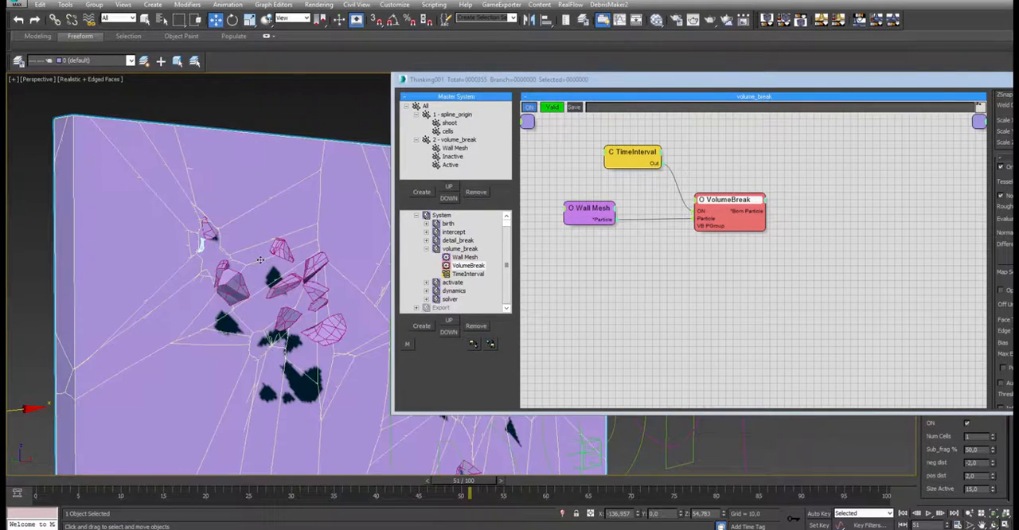
pyautogui.scroll(2, 276, 280)
pyautogui.keyDown('alt'); pyautogui.moveTo(298, 241); pyautogui.dragTo(260, 238, button='middle'); pyautogui.keyUp('alt')
pyautogui.keyDown('alt'); pyautogui.moveTo(345, 352); pyautogui.dragTo(315, 379, button='middle'); pyautogui.keyUp('alt')
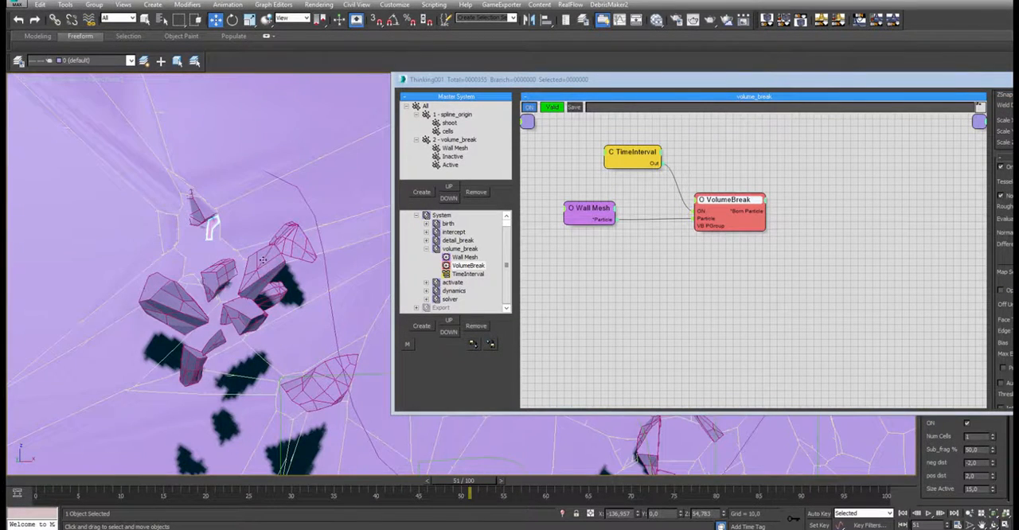
# - Set the VolumeBreak node's Tesselate to 0 and disable its Noise option, comparing the chunks
pyautogui.moveTo(625, 79); pyautogui.dragTo(443, 56)
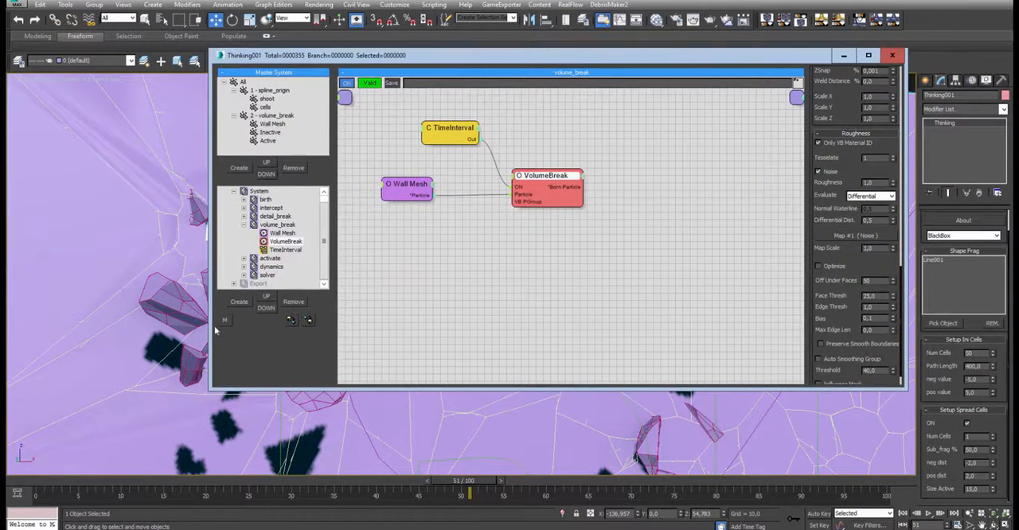
pyautogui.click(892, 160)
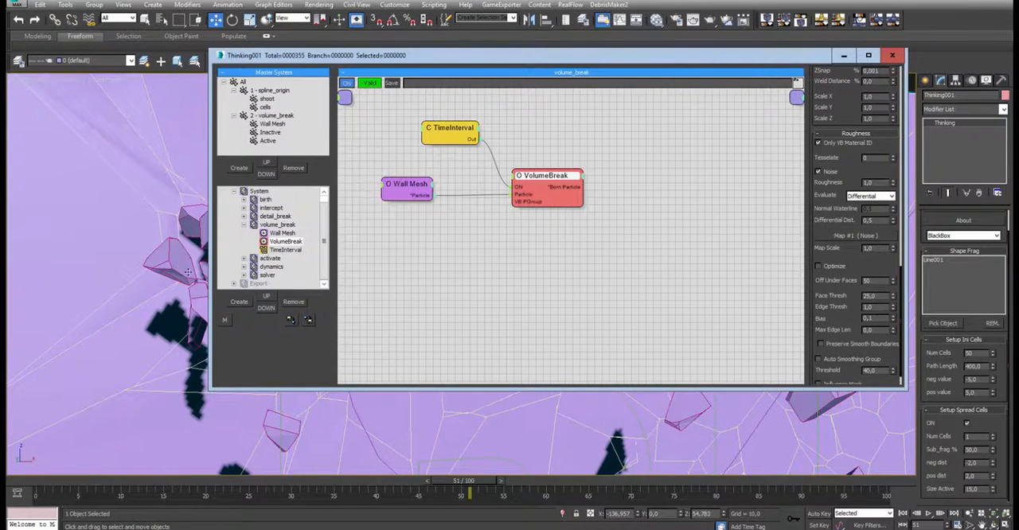
pyautogui.moveTo(185, 239); pyautogui.dragTo(78, 252, button='middle')
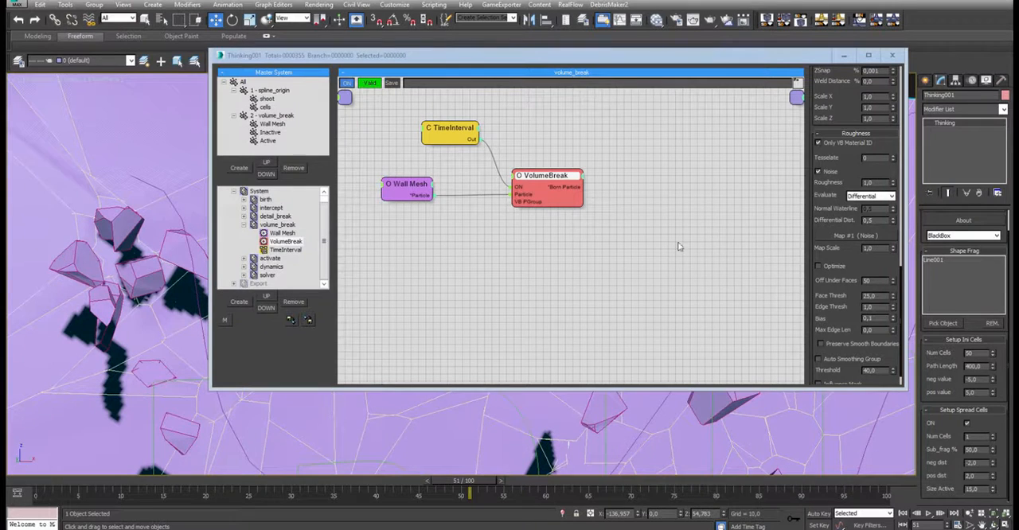
pyautogui.click(826, 173)
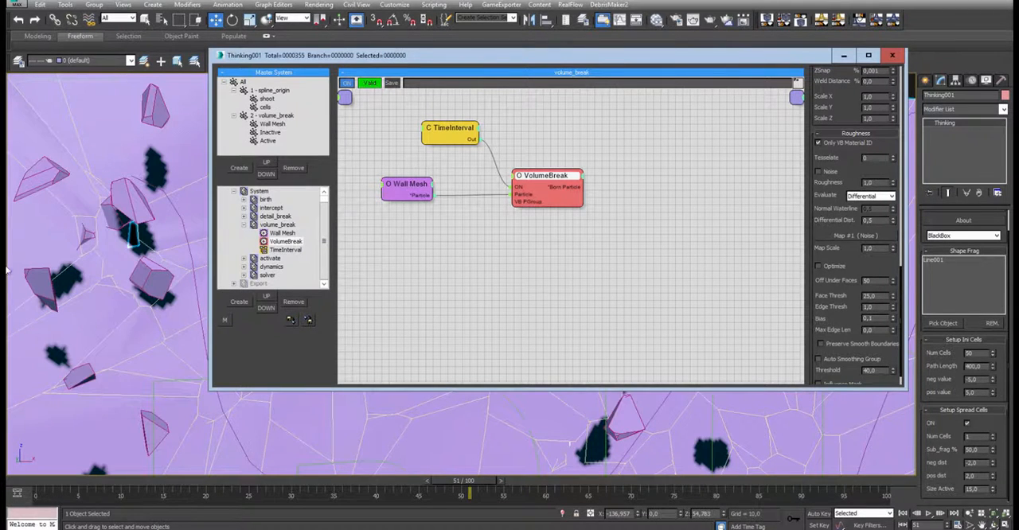
# - Minimize the particle editor and play the simulation from frame 0 to watch the whole wall break
pyautogui.middleClick(137, 195)
pyautogui.scroll(-6, 140, 195)
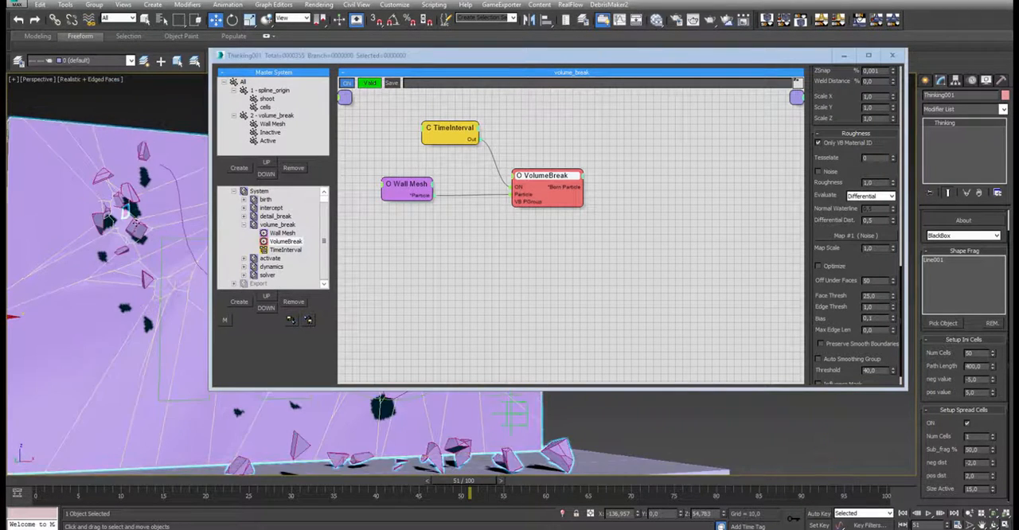
pyautogui.click(35, 488)
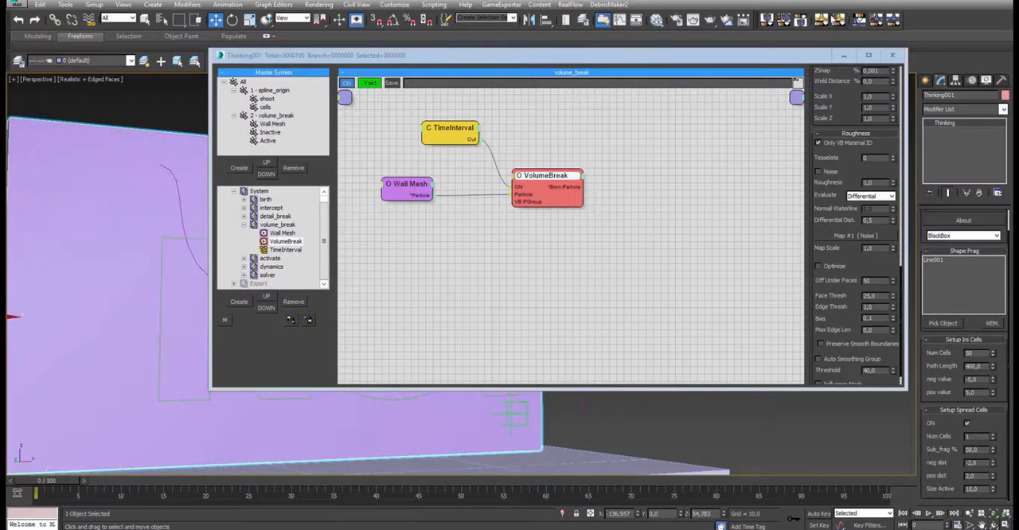
pyautogui.click(845, 56)
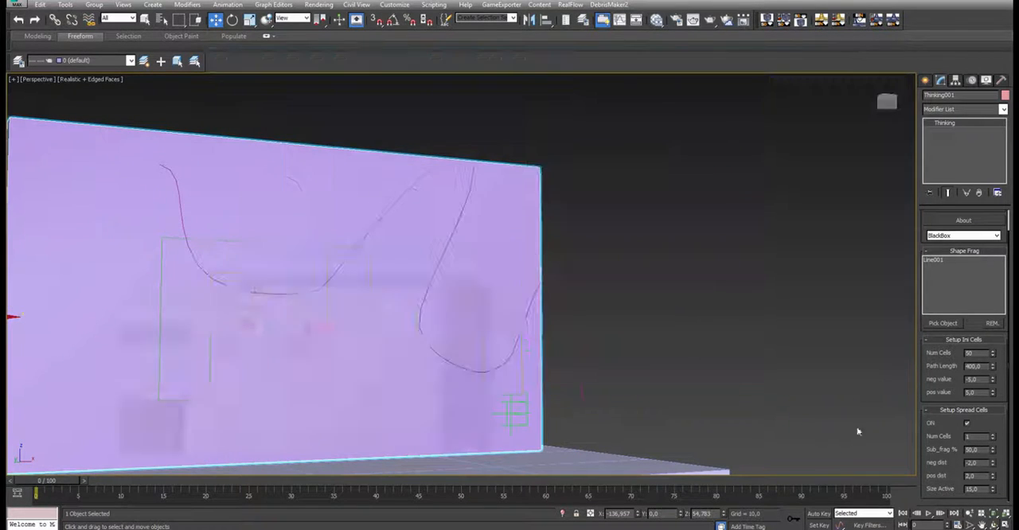
pyautogui.click(927, 514)
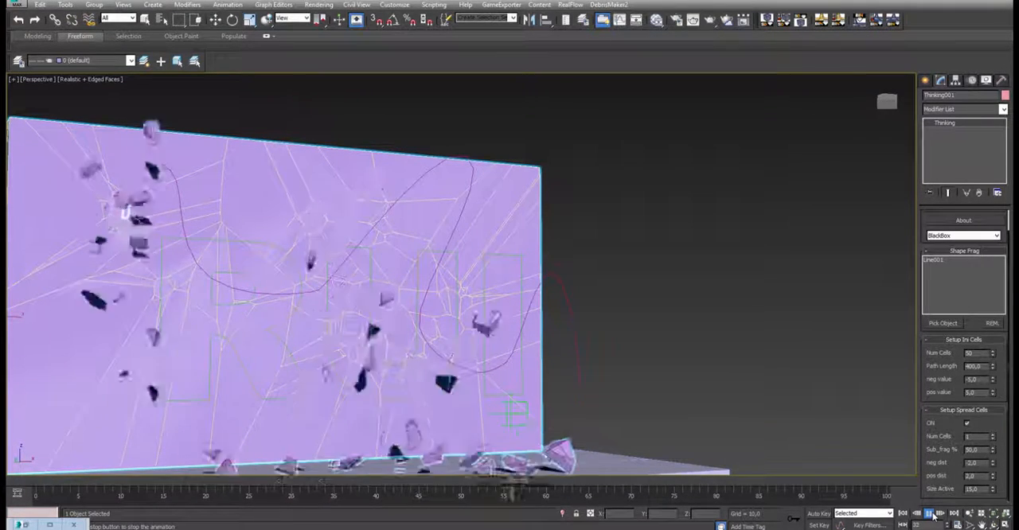
pyautogui.click(930, 514)
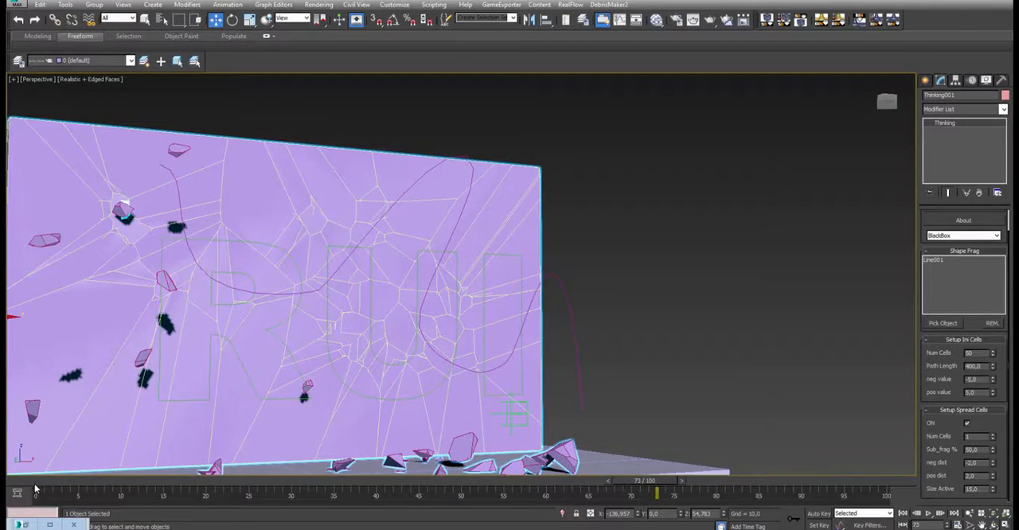
# - Return to frame 0, restore the particle editor, set VolumeBreak's Tesselate to 1 and enable Noise again
pyautogui.press('Home')
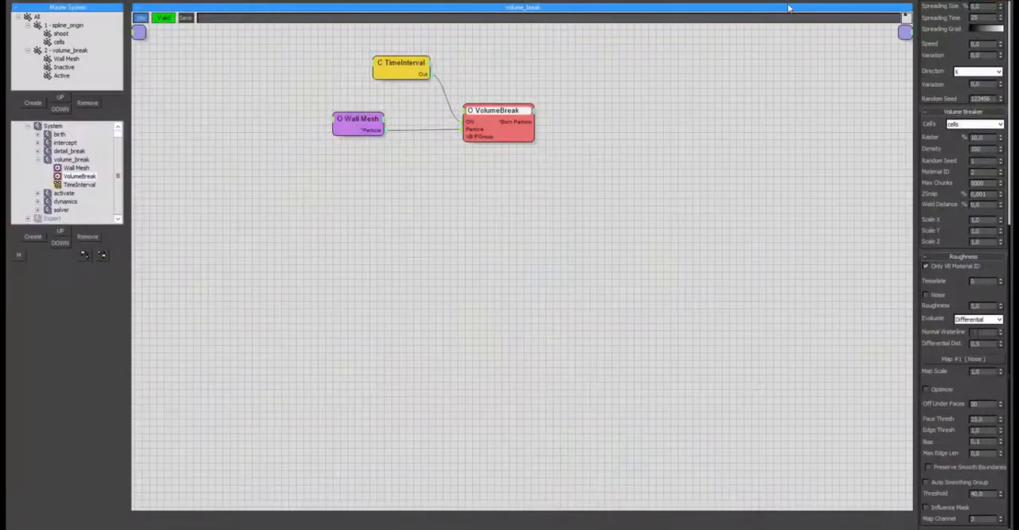
pyautogui.doubleClick(787, 8)
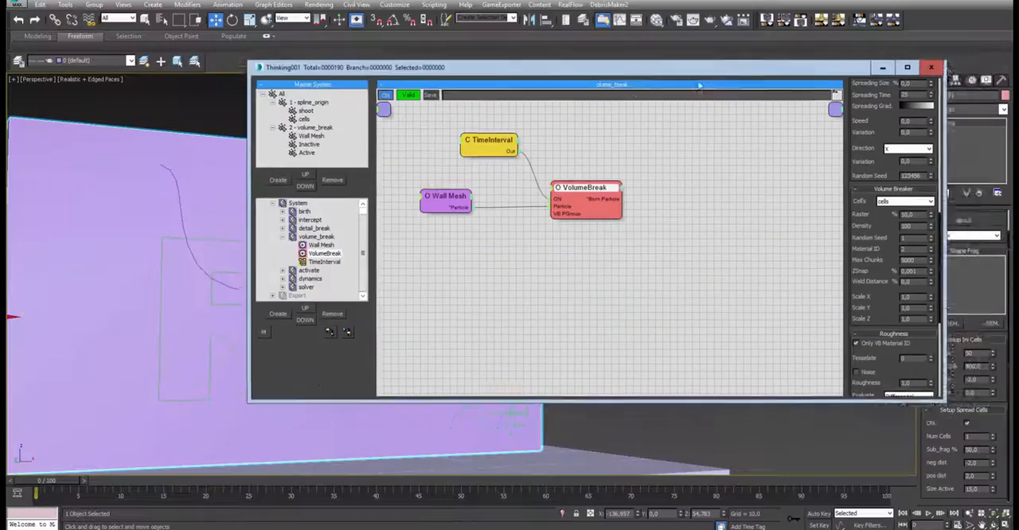
pyautogui.moveTo(700, 86); pyautogui.dragTo(664, 113)
pyautogui.moveTo(834, 280); pyautogui.dragTo(846, 64)
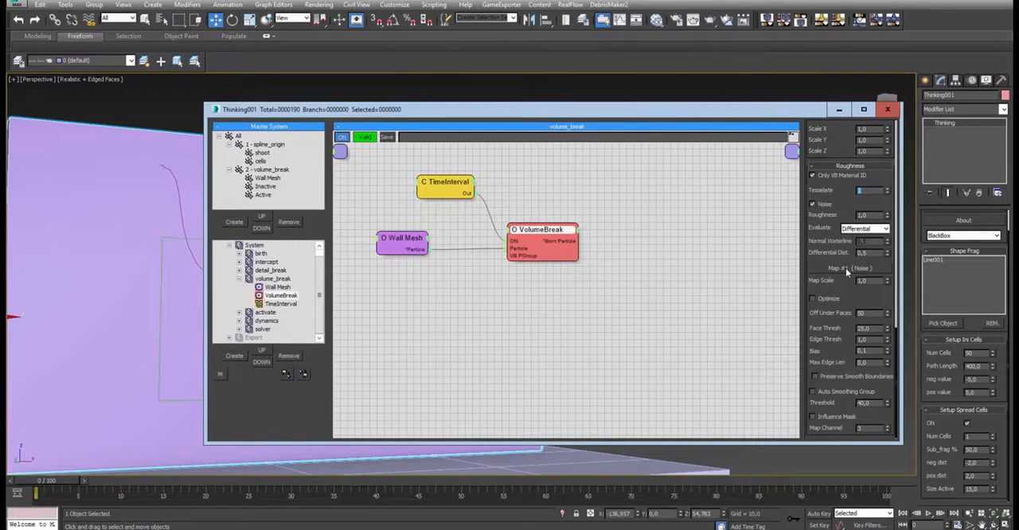
# - Minimize the particle editor and play the simulation up to frame 61 with tessellated, noisy chunks
pyautogui.click(839, 110)
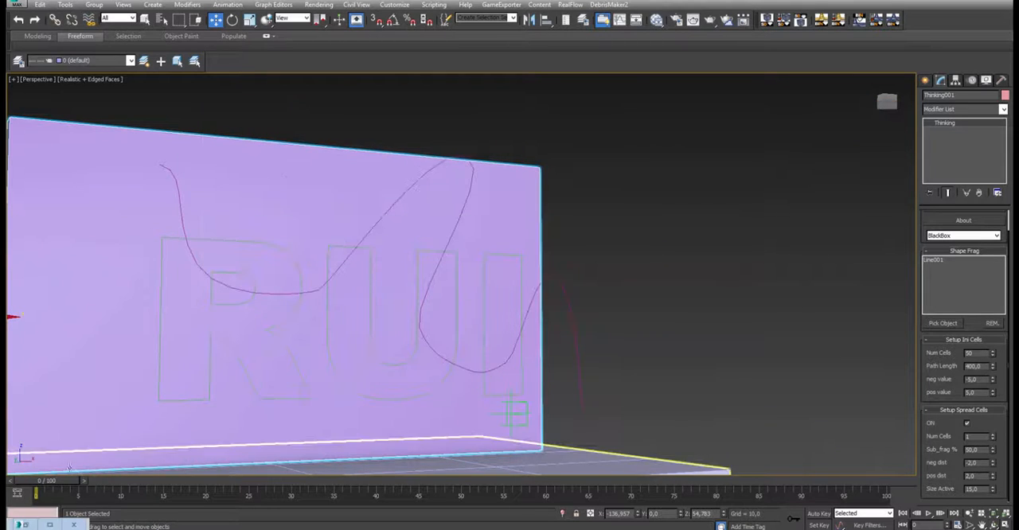
pyautogui.moveTo(62, 484); pyautogui.dragTo(86, 488)
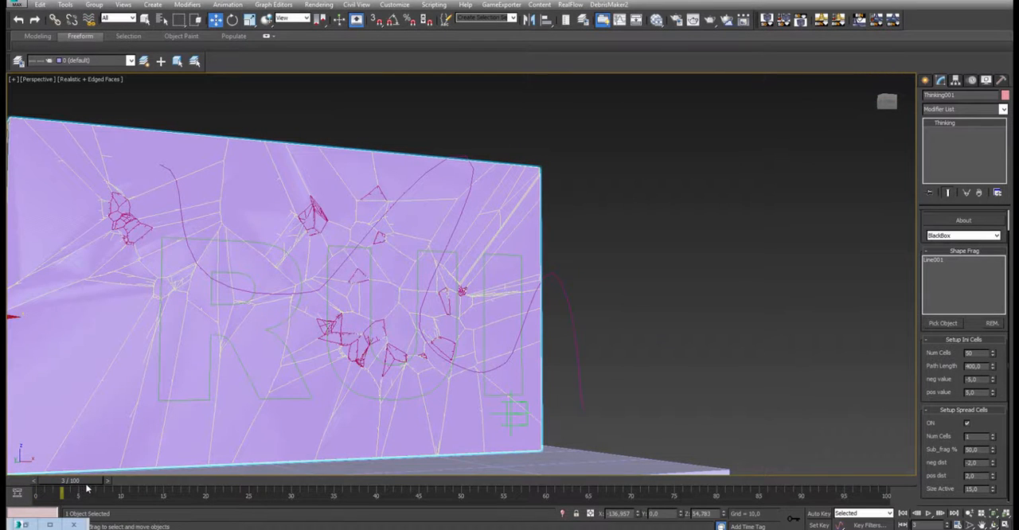
pyautogui.click(927, 514)
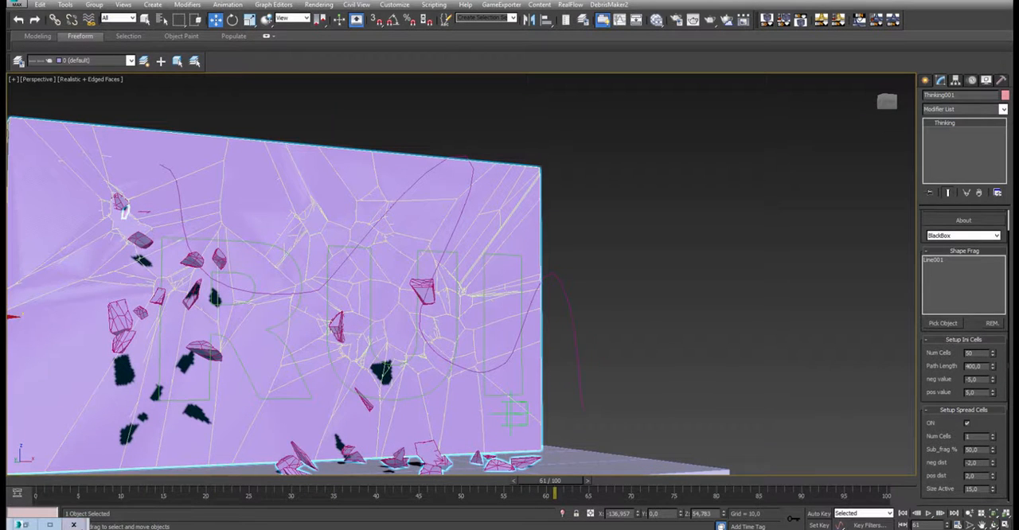
# - Restore the particle editor, collapse volume_break, open the activate dynamic set and show the Inactive node's settings
pyautogui.click(19, 525)
pyautogui.click(51, 525)
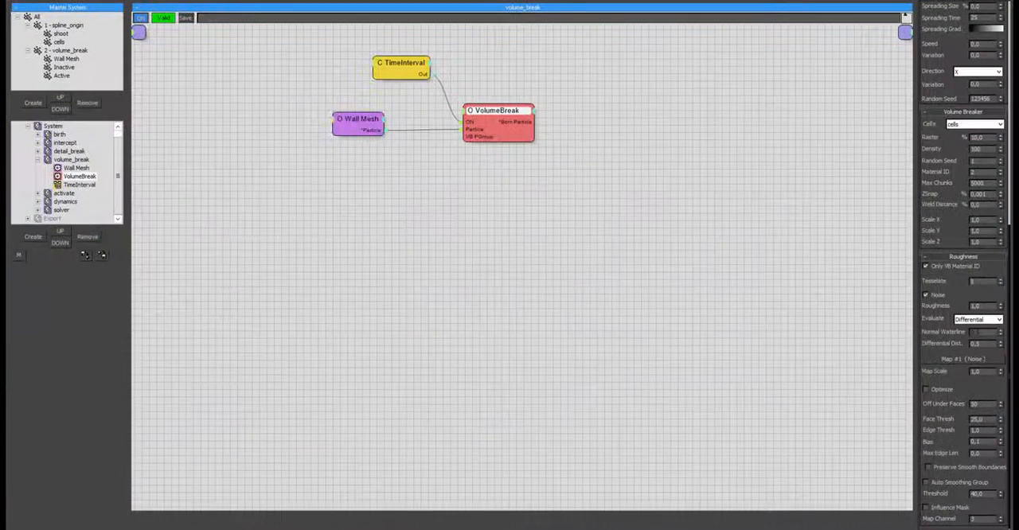
pyautogui.moveTo(616, 0); pyautogui.dragTo(585, 112)
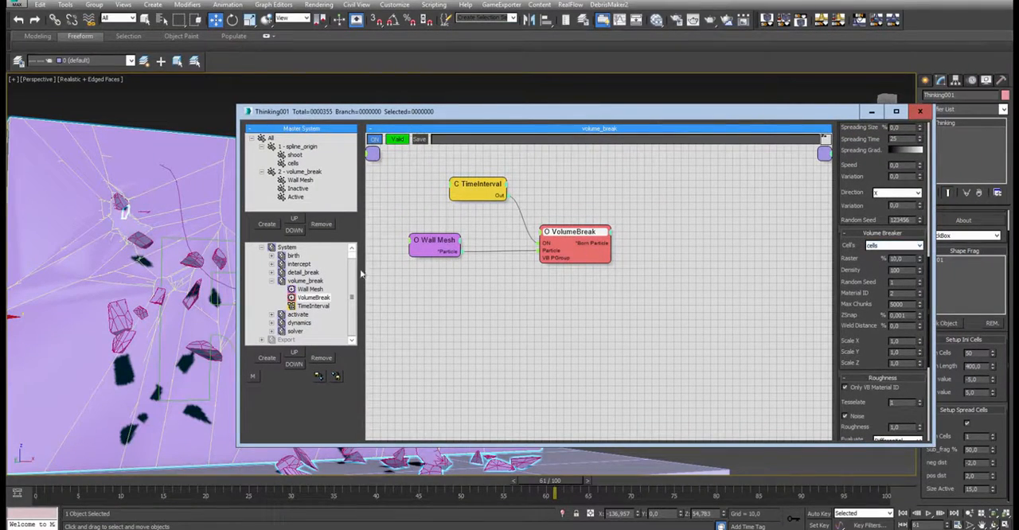
pyautogui.click(272, 281)
pyautogui.click(297, 297)
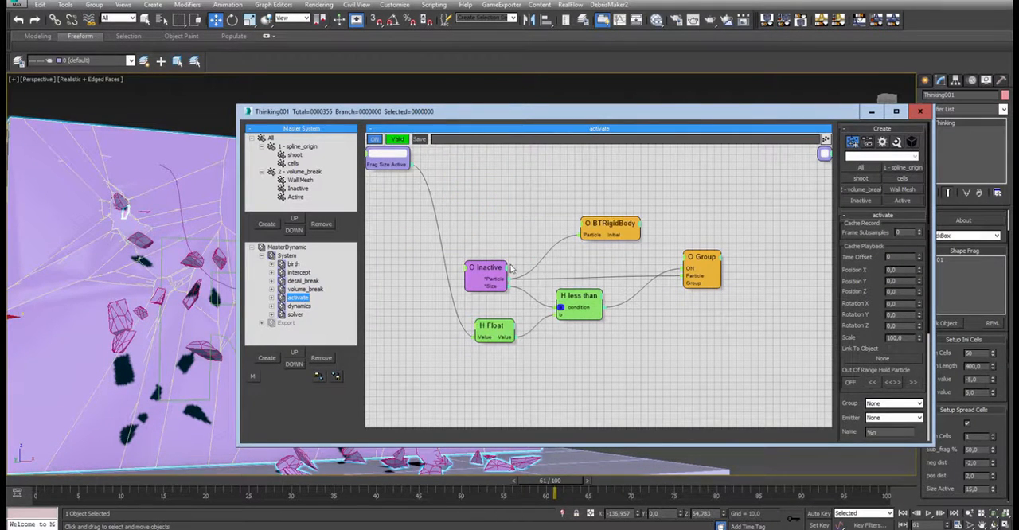
pyautogui.moveTo(495, 269)
pyautogui.mouseDown()
pyautogui.moveTo(507, 259)
pyautogui.moveTo(505, 268)
pyautogui.mouseUp()
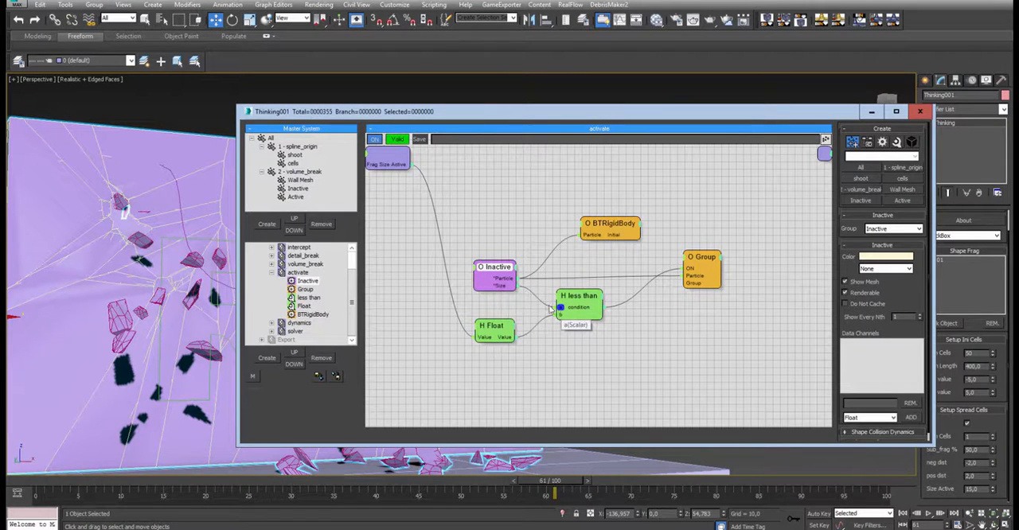
# - Review the activate network's less than expression, the Float node, the Size Active parameter and the Group node's target group
pyautogui.click(577, 300)
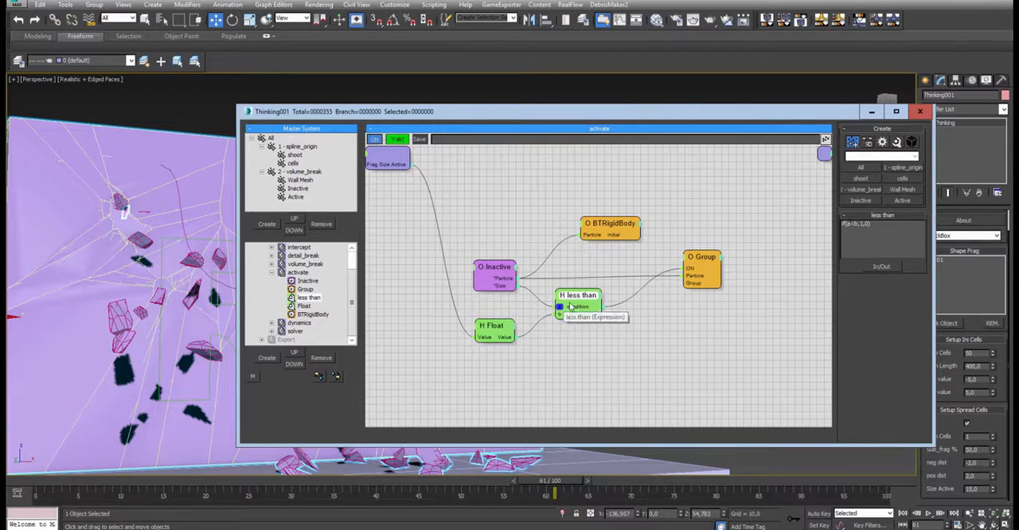
pyautogui.moveTo(573, 298); pyautogui.dragTo(577, 296)
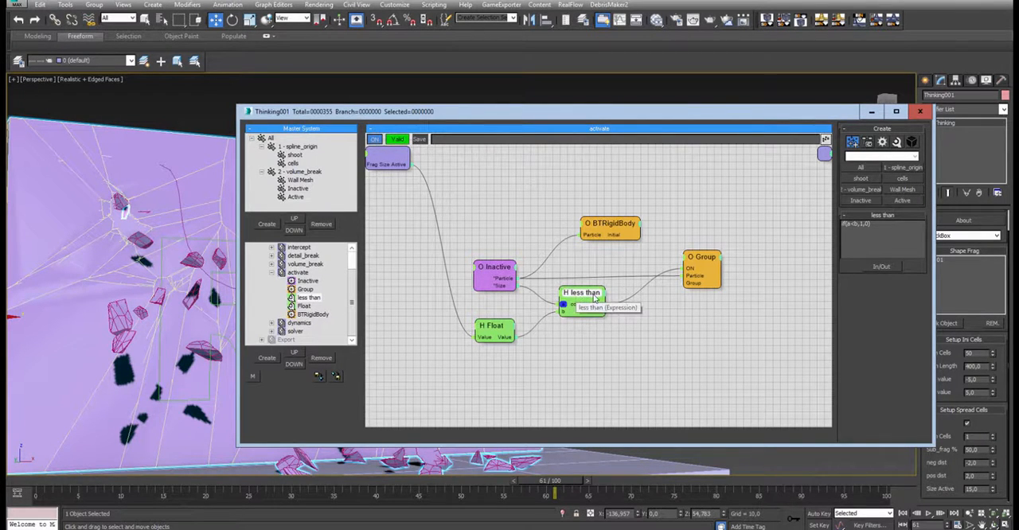
pyautogui.moveTo(500, 321)
pyautogui.mouseDown()
pyautogui.moveTo(515, 329)
pyautogui.moveTo(532, 312)
pyautogui.moveTo(505, 311)
pyautogui.mouseUp()
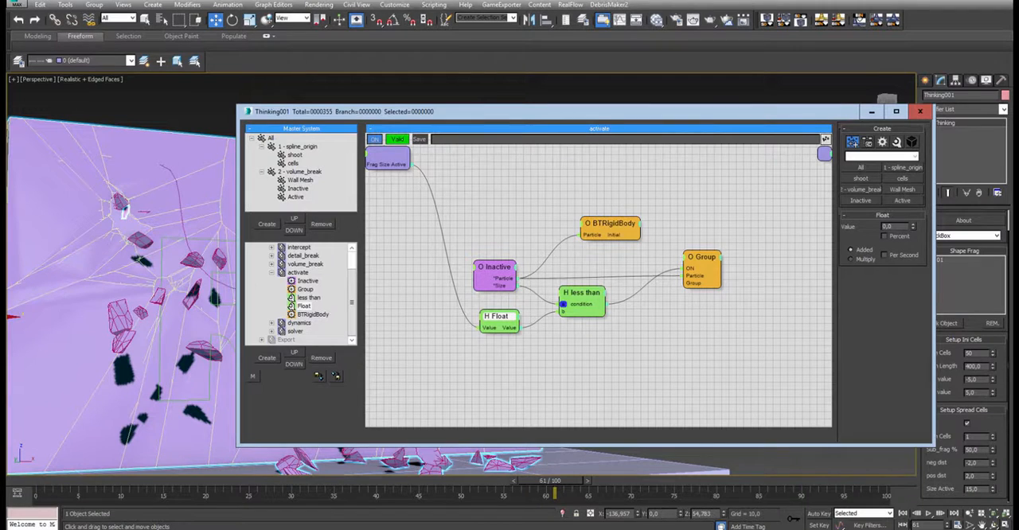
pyautogui.click(955, 415)
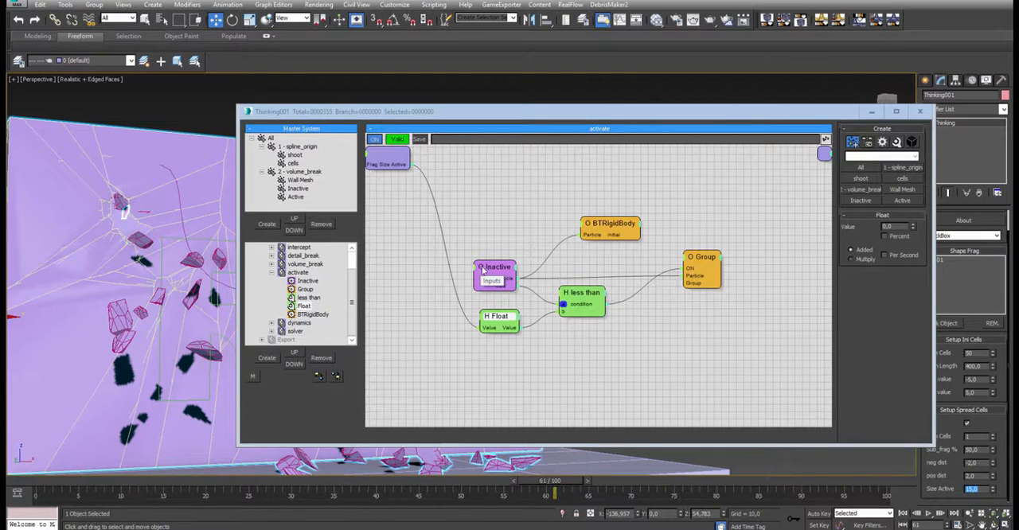
pyautogui.click(590, 300)
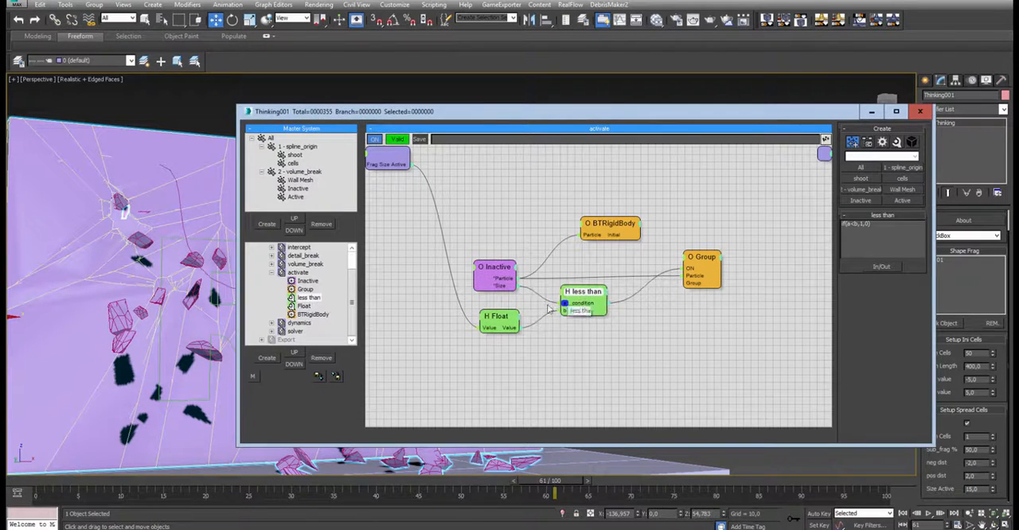
pyautogui.click(690, 268)
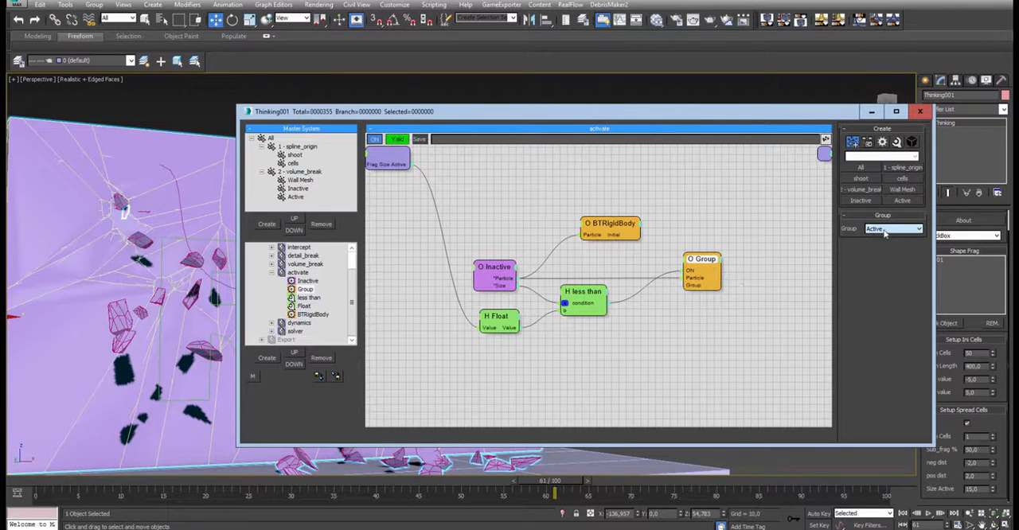
# - Rewind to frame 1, set Size Active to 5 and move the particle editor clear of the cell parameters
pyautogui.click(60, 481)
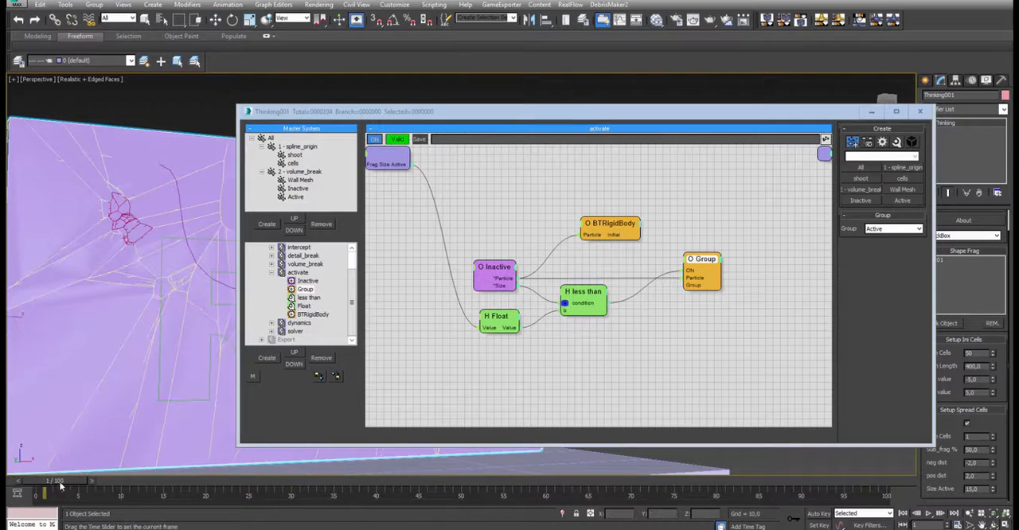
pyautogui.press('w')
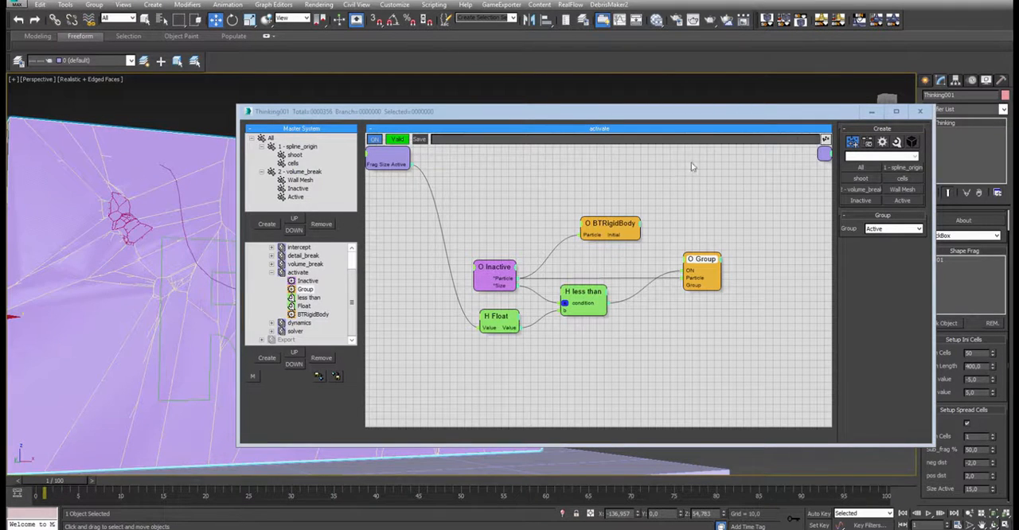
pyautogui.click(981, 486)
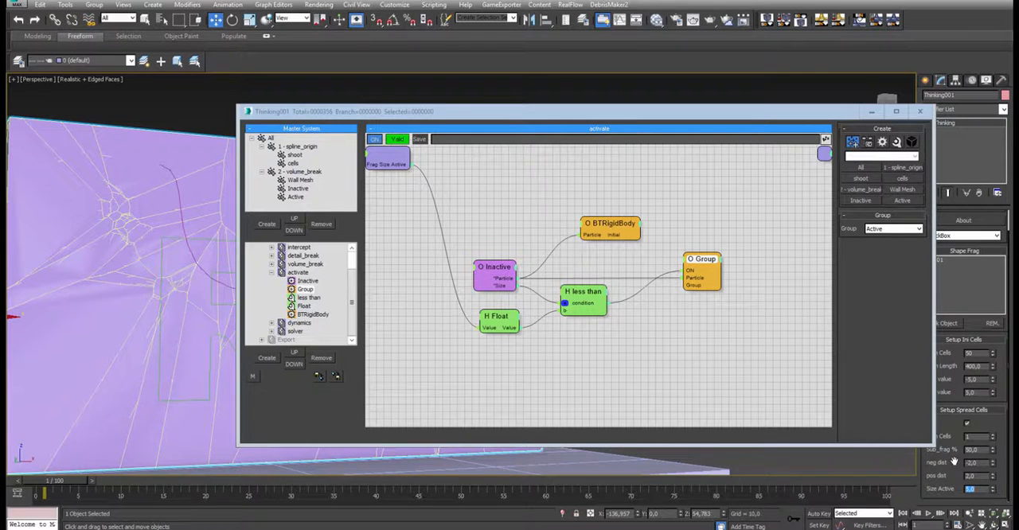
pyautogui.moveTo(587, 113); pyautogui.dragTo(808, 99)
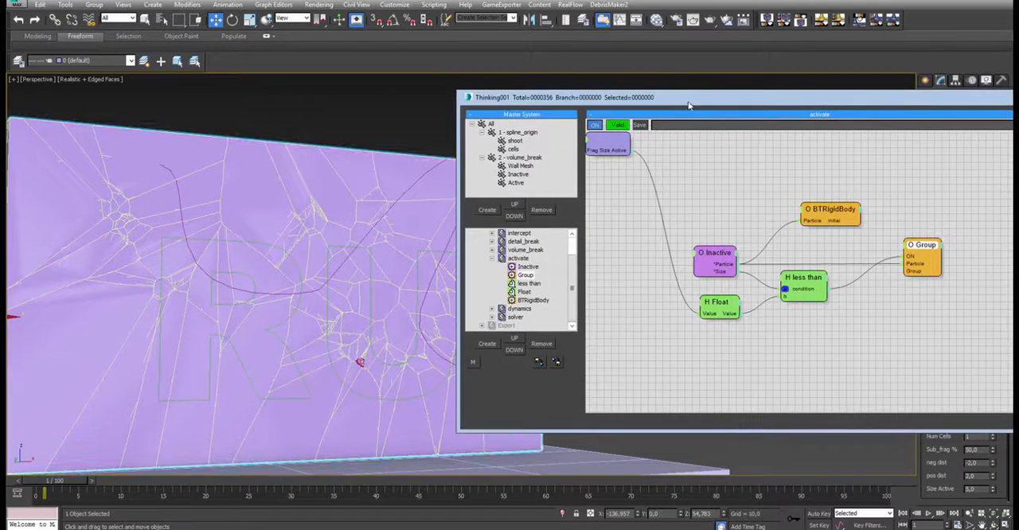
pyautogui.moveTo(690, 105); pyautogui.dragTo(517, 43)
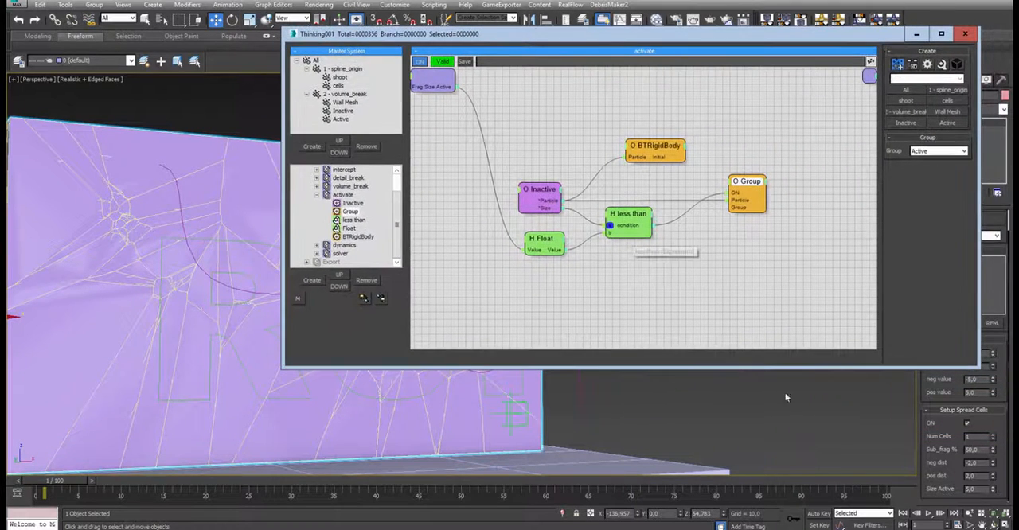
# - Set Size Active to 100 and play the simulation up to frame 61
pyautogui.click(993, 490)
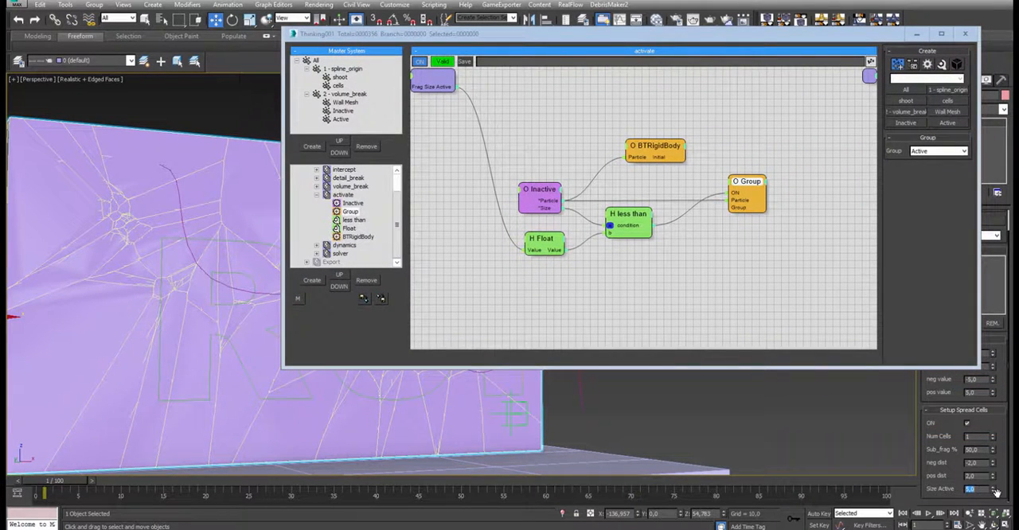
pyautogui.write('10')
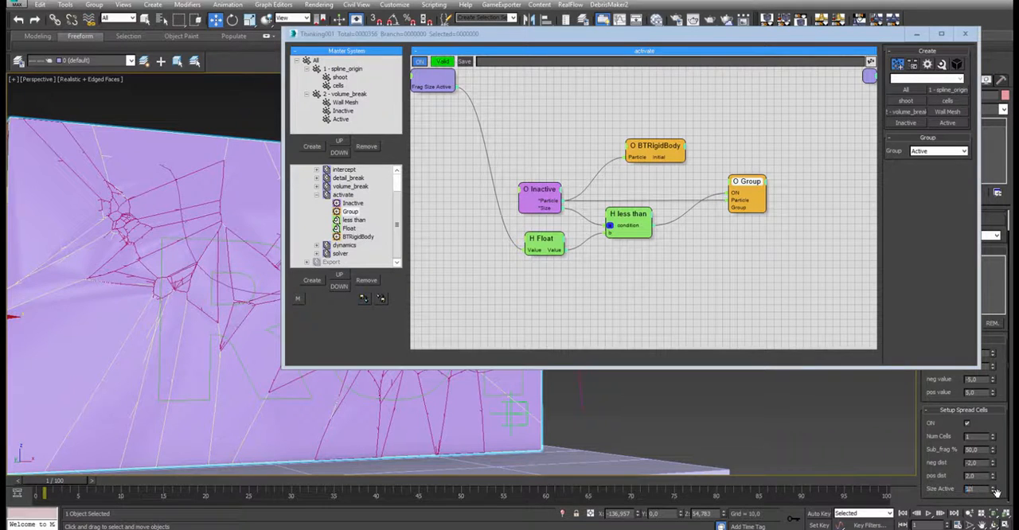
pyautogui.write('0')
pyautogui.press('Return')
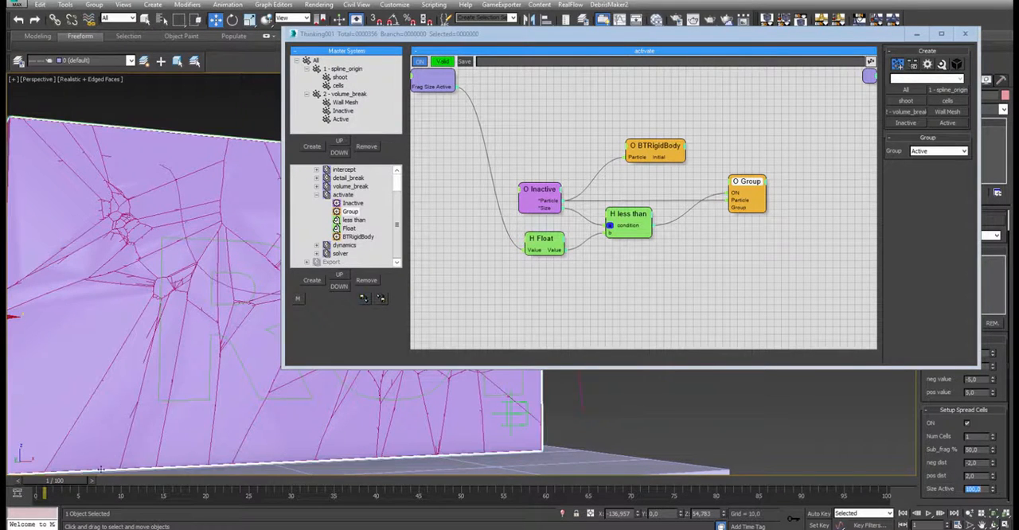
pyautogui.click(928, 514)
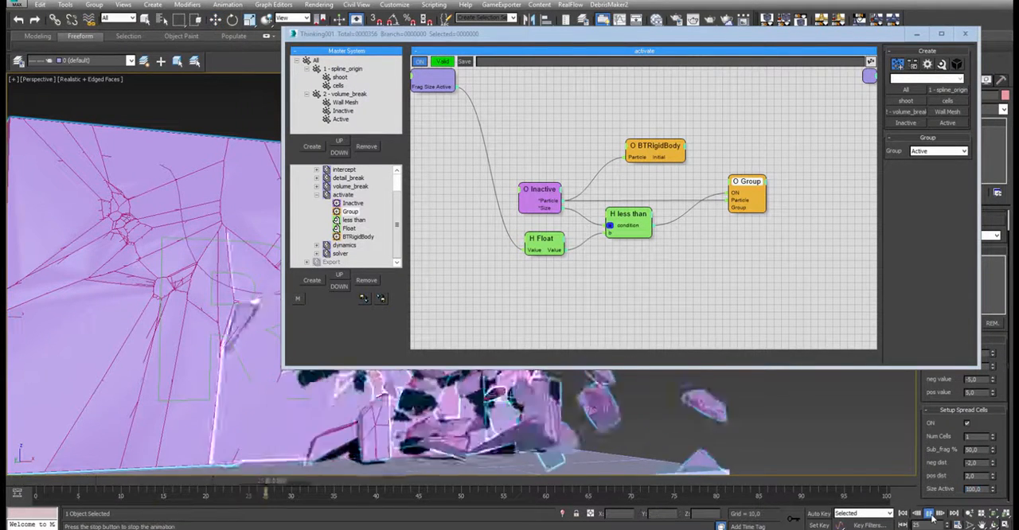
pyautogui.click(927, 514)
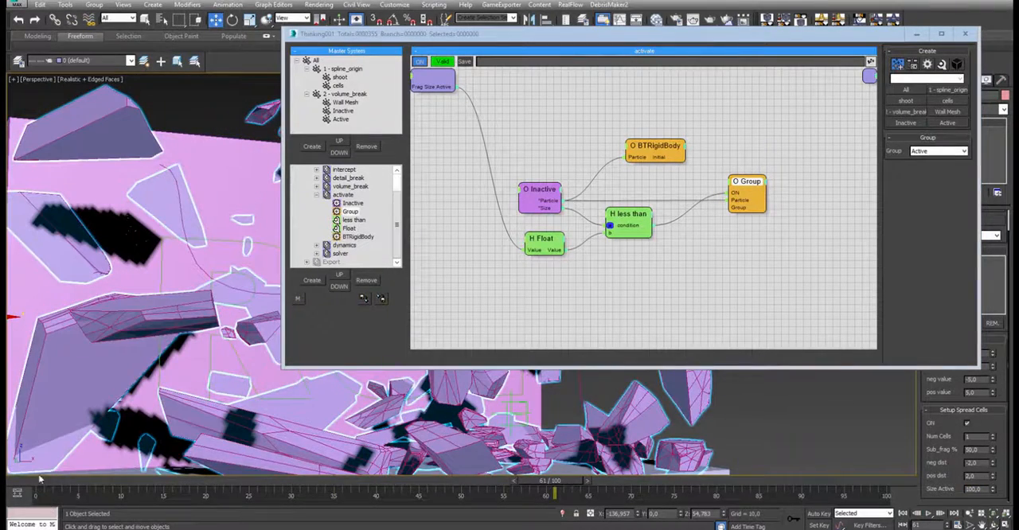
# - Hide the original wall mesh so only the fragments show, and rewind the timeline
pyautogui.click(219, 159)
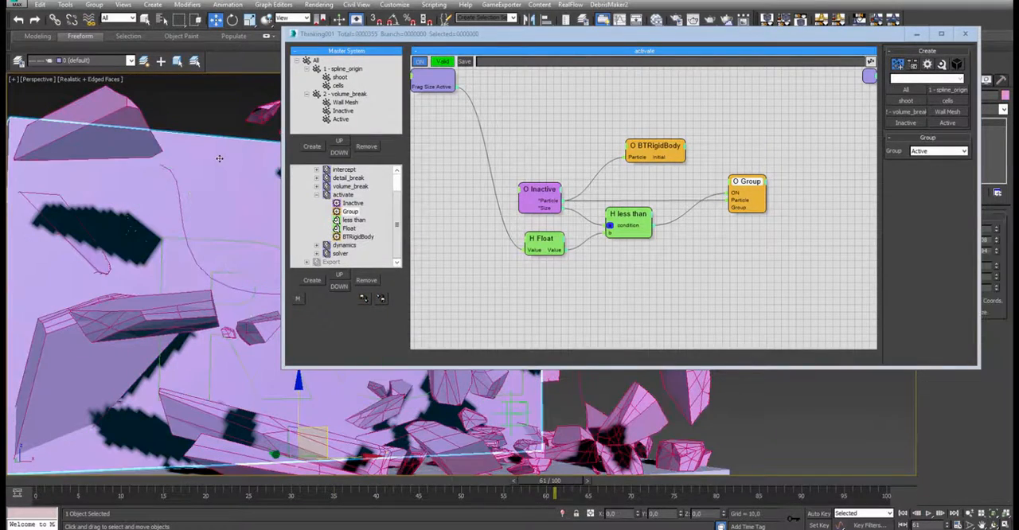
pyautogui.rightClick(219, 158)
pyautogui.click(255, 142)
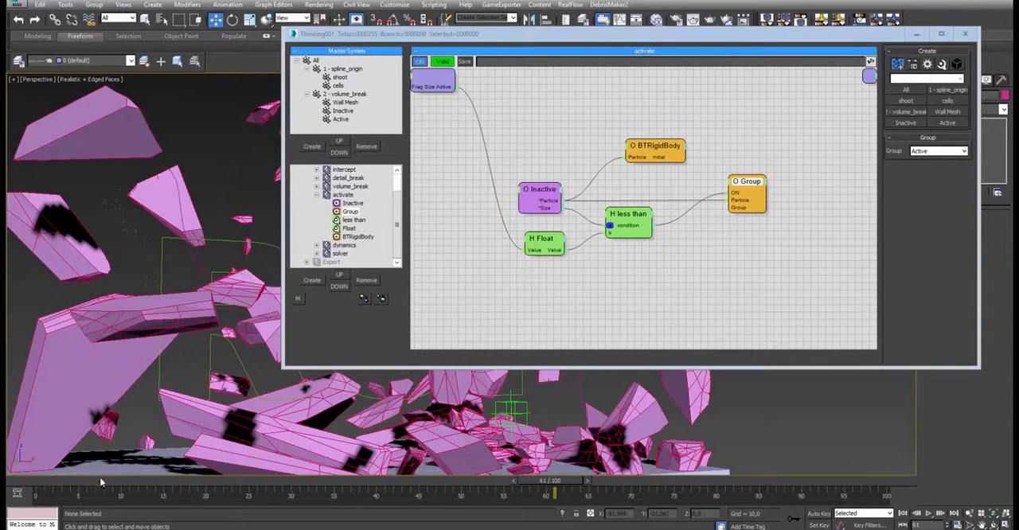
pyautogui.moveTo(90, 486); pyautogui.dragTo(57, 486)
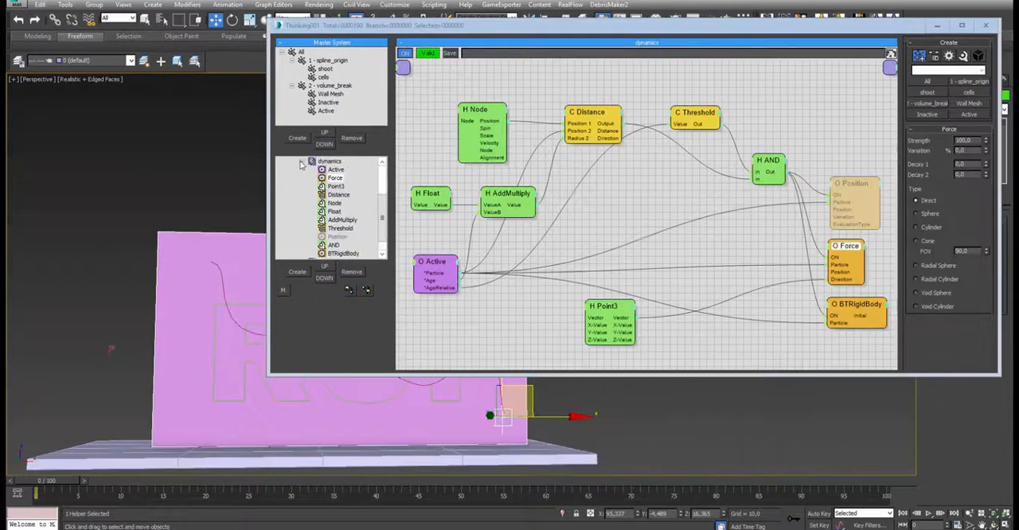
# - Open the dynamics set, reposition the editor to see the whole wall, and show the BTRigidBody node's settings
pyautogui.click(302, 186)
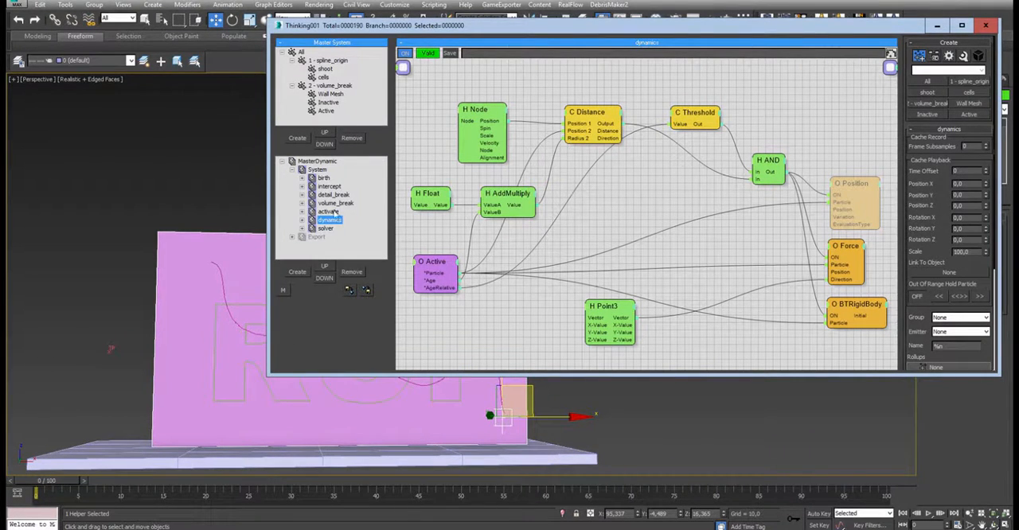
pyautogui.moveTo(535, 34); pyautogui.dragTo(499, 16)
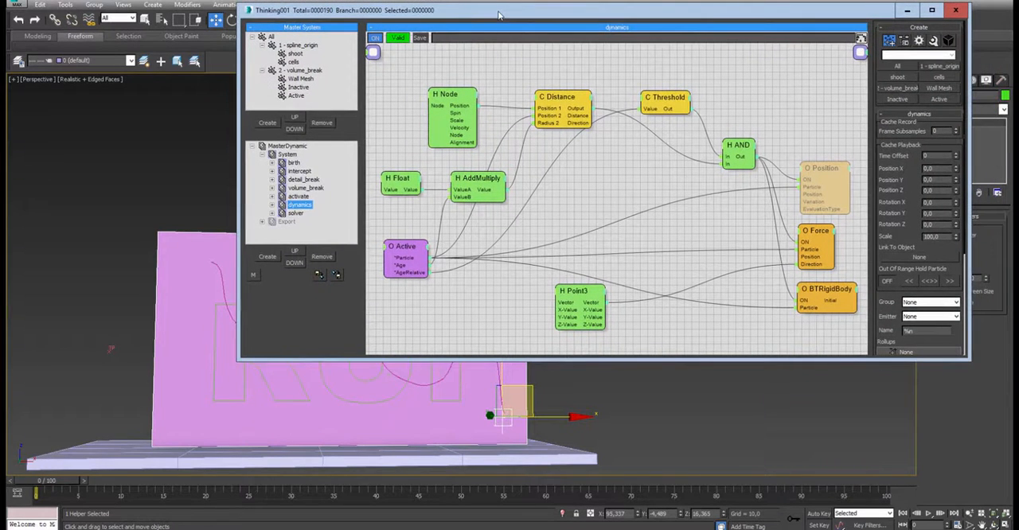
pyautogui.keyDown('alt'); pyautogui.moveTo(299, 407); pyautogui.dragTo(359, 445, button='middle'); pyautogui.keyUp('alt')
pyautogui.scroll(-3, 289, 432)
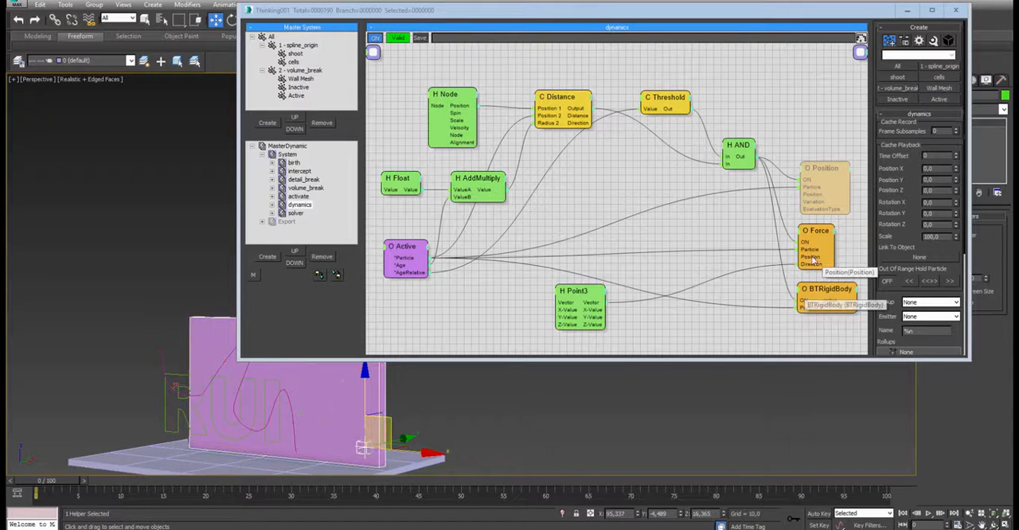
pyautogui.click(822, 292)
pyautogui.moveTo(822, 292); pyautogui.dragTo(821, 290)
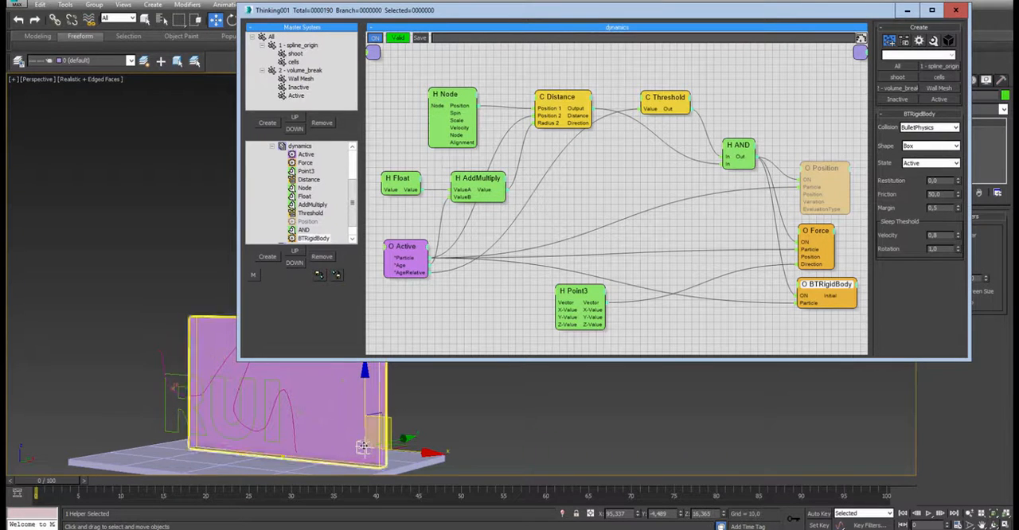
pyautogui.moveTo(827, 288); pyautogui.dragTo(829, 287)
# - Collapse the dynamics set, open the solver set and show the BulletPhysics node's settings
pyautogui.click(272, 146)
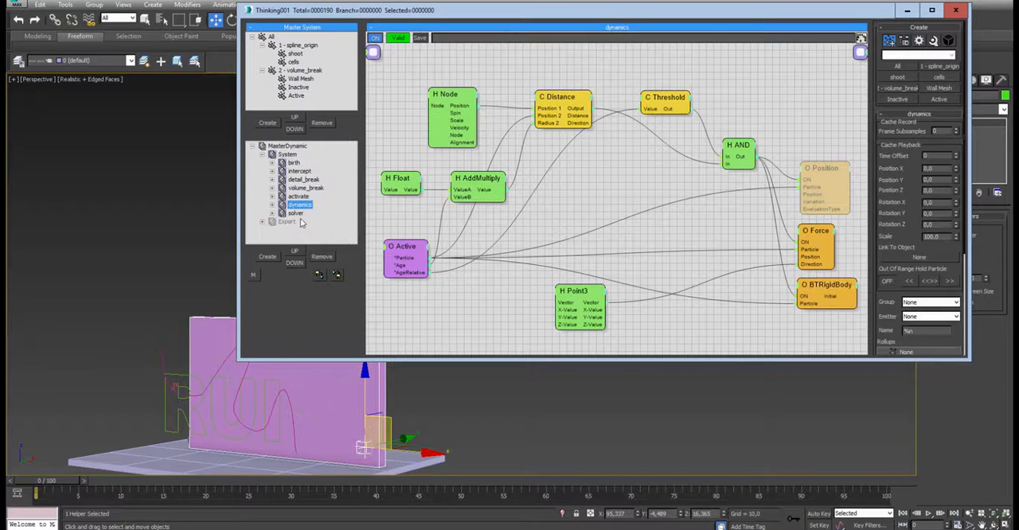
pyautogui.click(295, 214)
pyautogui.moveTo(665, 136); pyautogui.dragTo(643, 137)
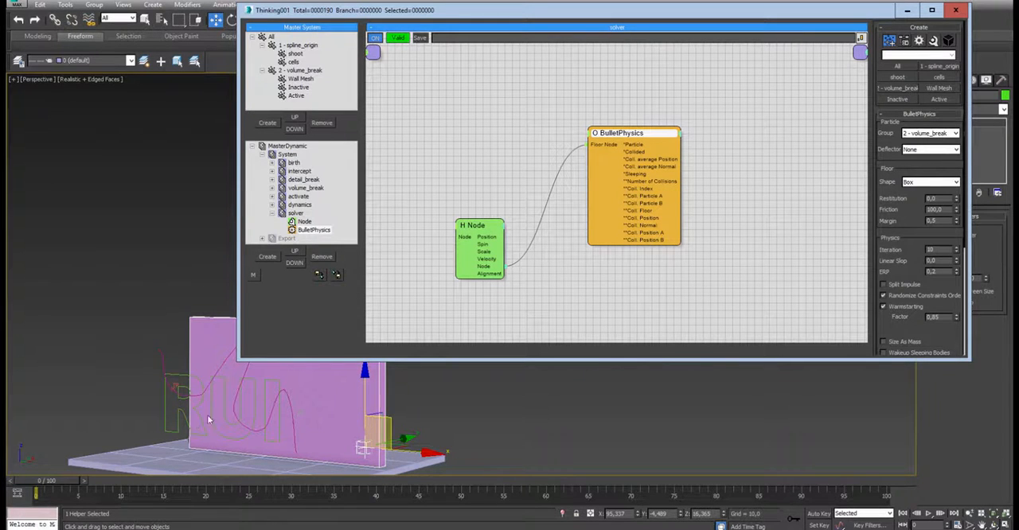
# - Scrub the simulation forward to frame 32 to watch the fragments fall
pyautogui.moveTo(46, 482); pyautogui.dragTo(67, 488)
pyautogui.moveTo(88, 490); pyautogui.dragTo(307, 487)
pyautogui.press('w')
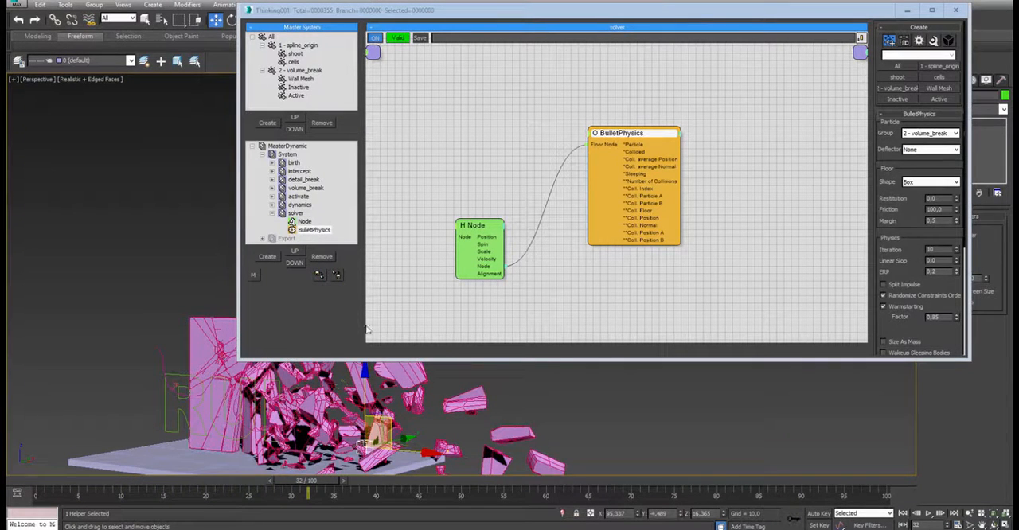
# - Reopen the dynamics set and spread out its Node, Distance, AddMultiply and Float nodes while reviewing their settings
pyautogui.click(299, 204)
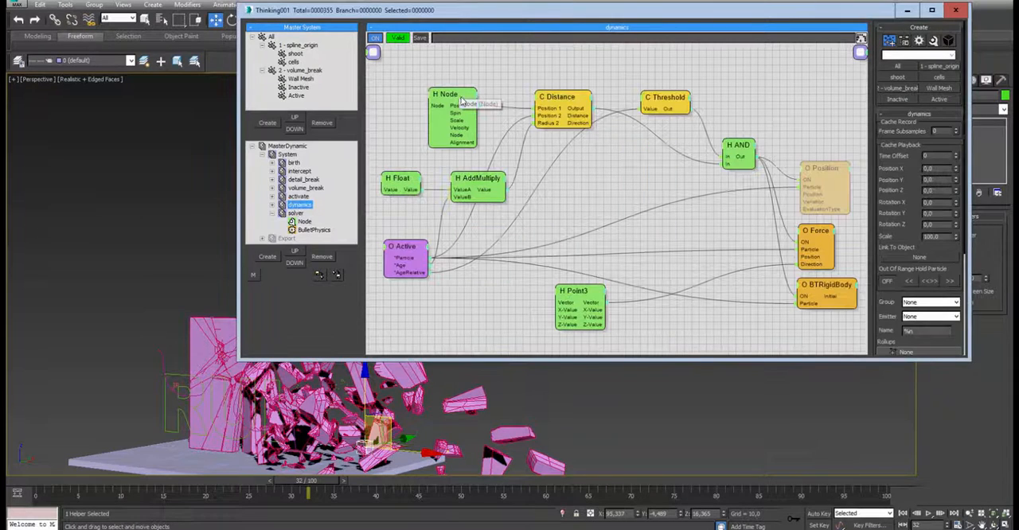
pyautogui.moveTo(465, 99); pyautogui.dragTo(447, 67)
pyautogui.moveTo(564, 99); pyautogui.dragTo(561, 85)
pyautogui.moveTo(481, 173); pyautogui.dragTo(493, 140)
pyautogui.moveTo(406, 181); pyautogui.dragTo(404, 153)
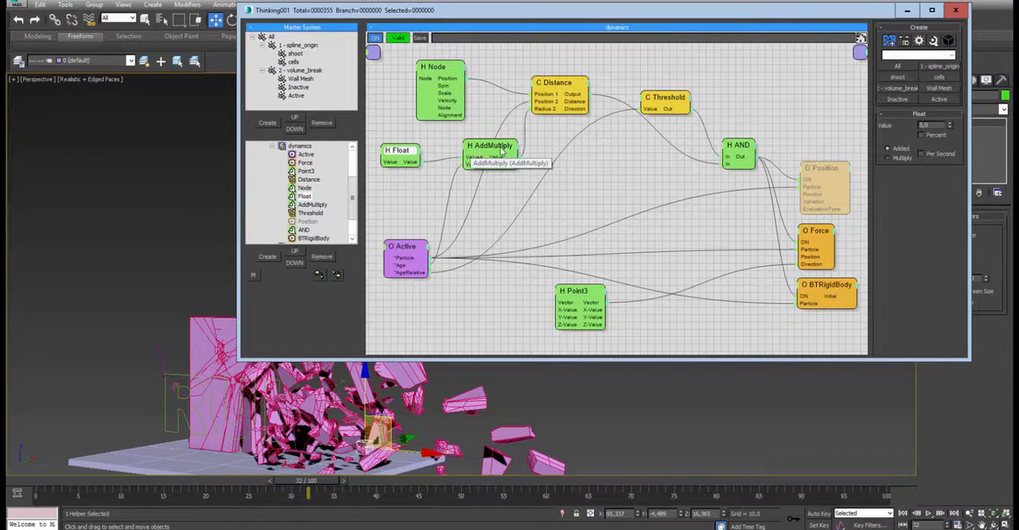
pyautogui.moveTo(575, 77); pyautogui.dragTo(597, 71)
pyautogui.moveTo(496, 148); pyautogui.dragTo(473, 153)
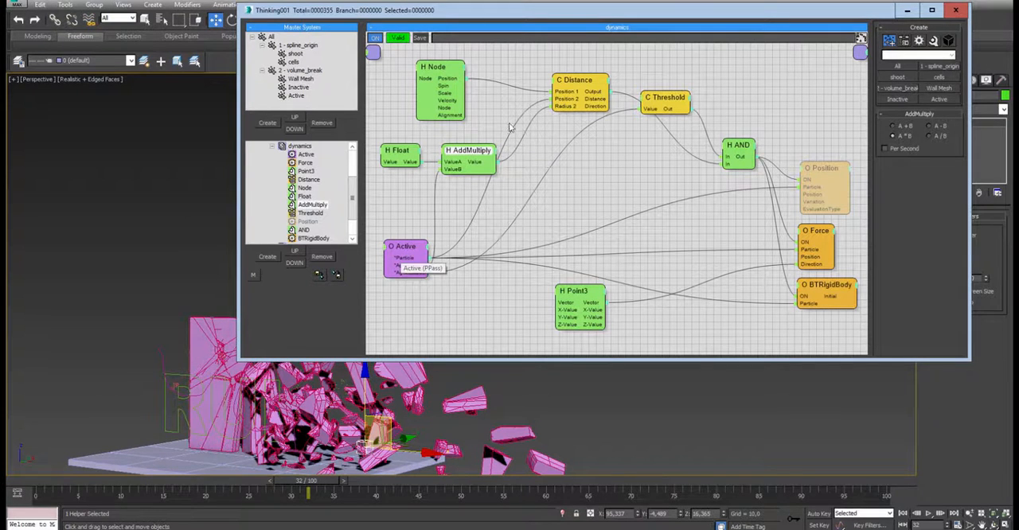
pyautogui.moveTo(566, 81); pyautogui.dragTo(563, 81)
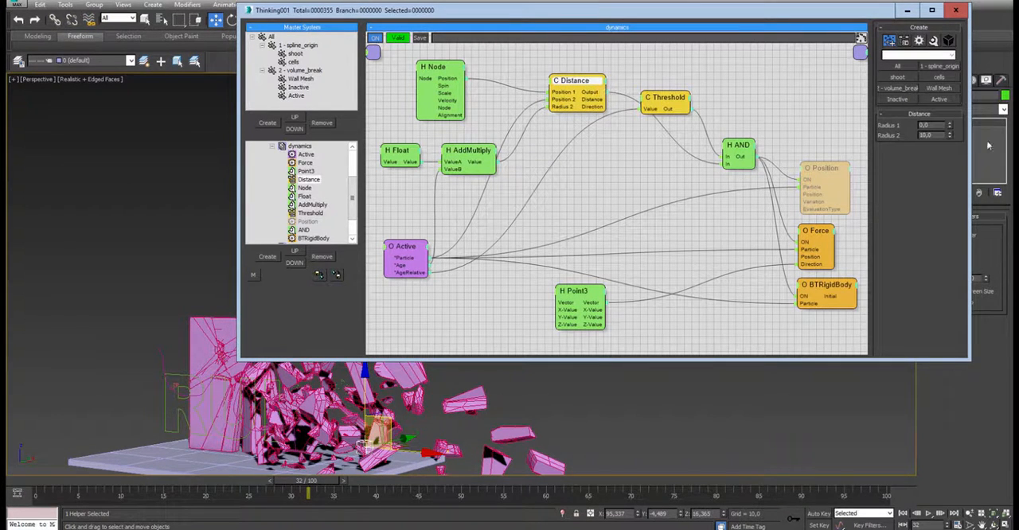
pyautogui.moveTo(411, 159); pyautogui.dragTo(394, 146)
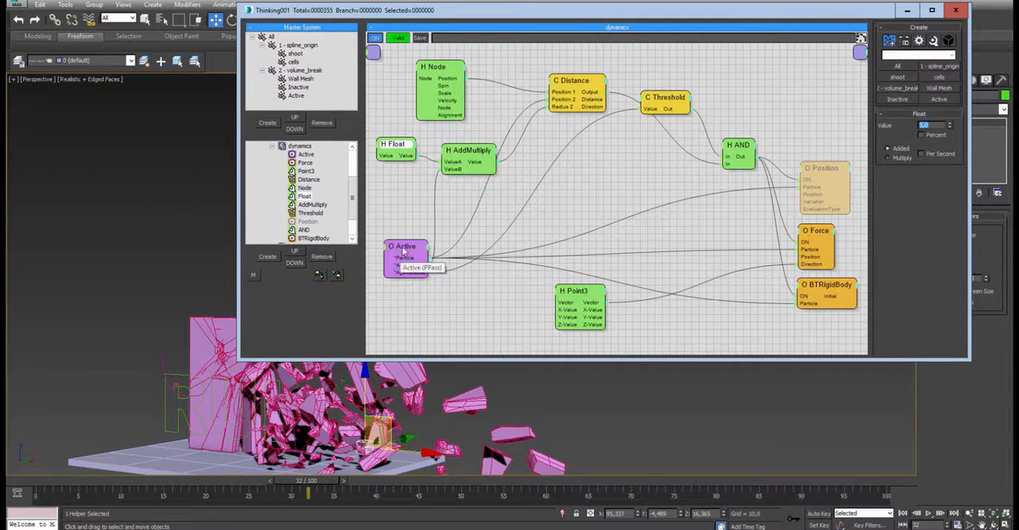
# - Rewind the simulation, show the BTRigidBody node's settings at frame 1, and play the wall's collapse to frame 41
pyautogui.click(21, 483)
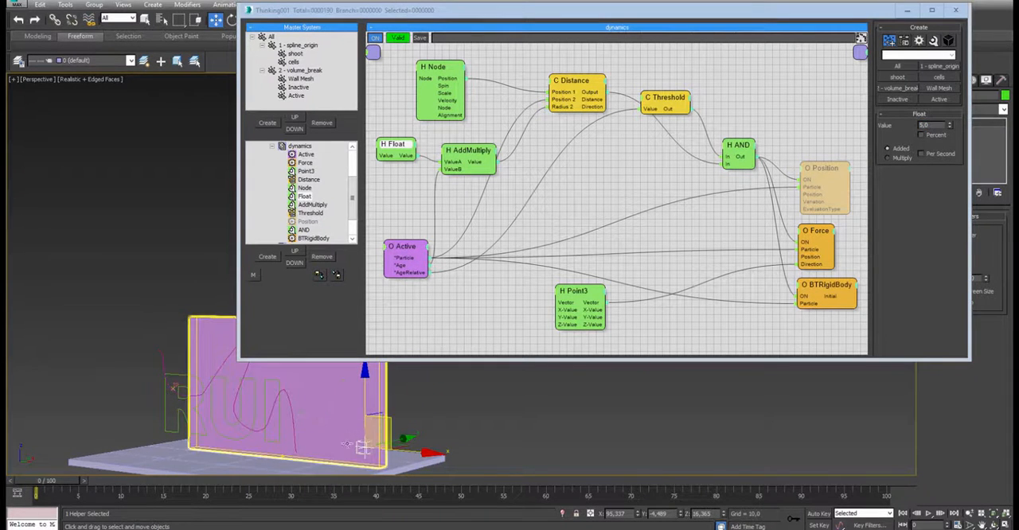
pyautogui.moveTo(56, 480); pyautogui.dragTo(62, 480)
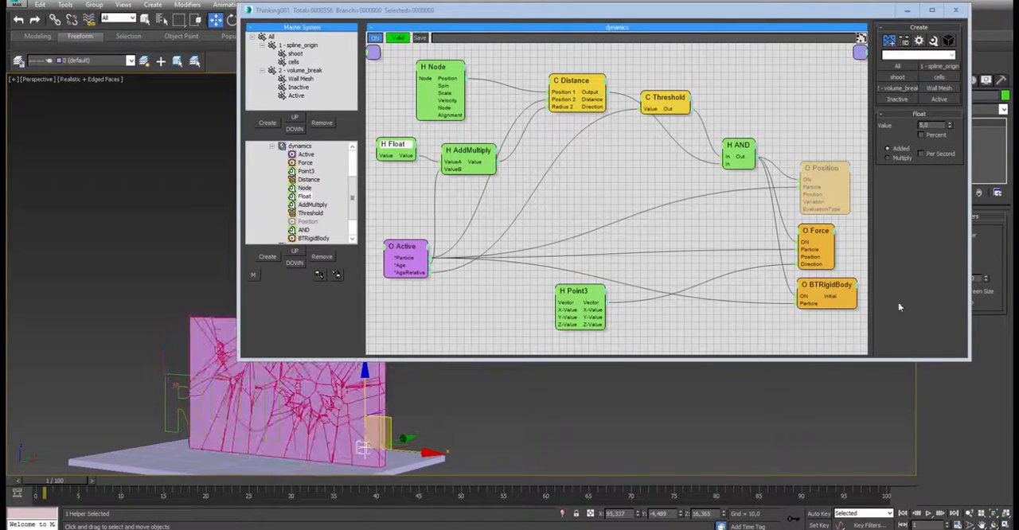
pyautogui.click(828, 285)
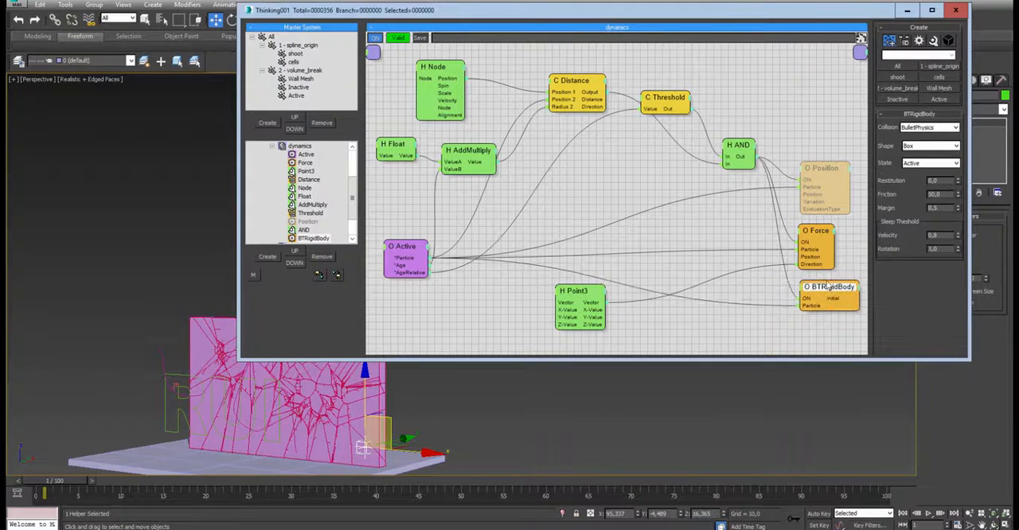
pyautogui.moveTo(828, 285); pyautogui.dragTo(821, 285)
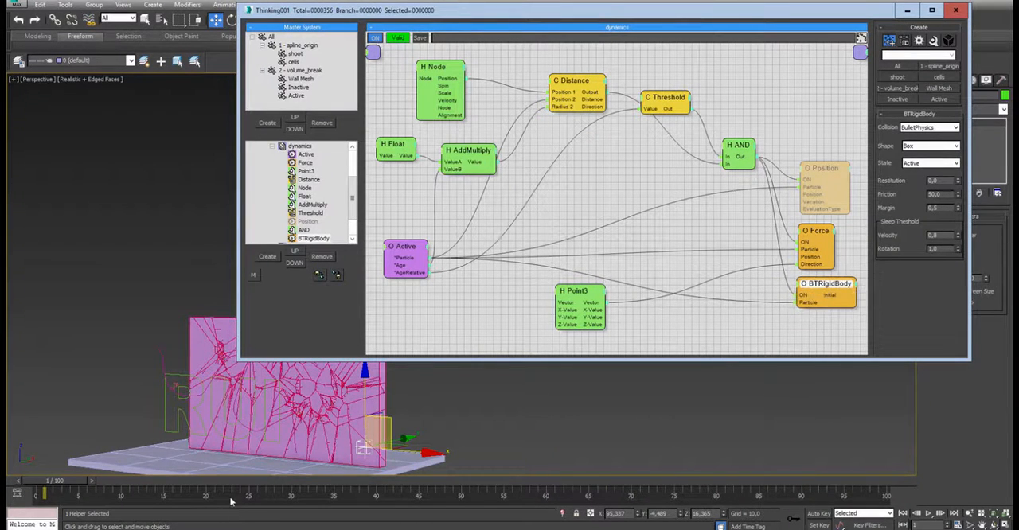
pyautogui.click(928, 513)
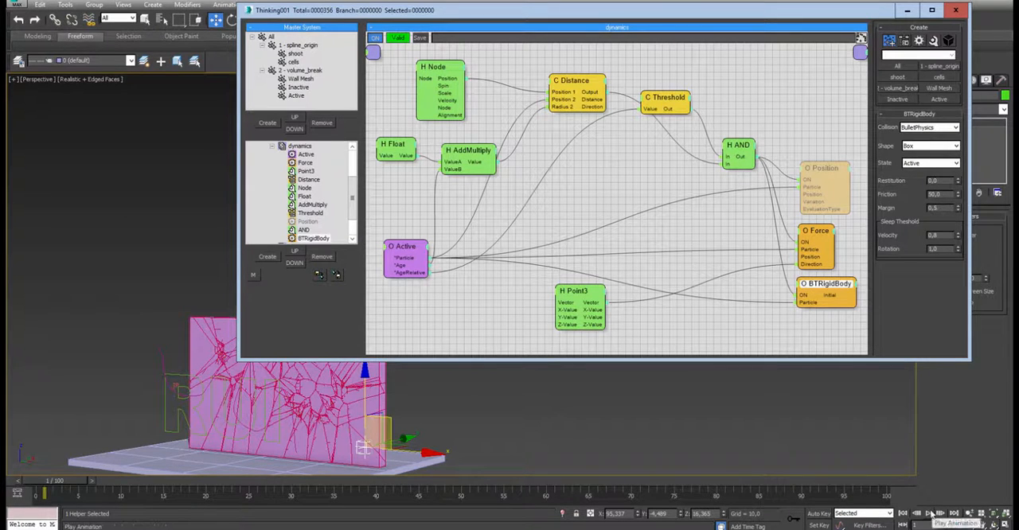
pyautogui.click(929, 514)
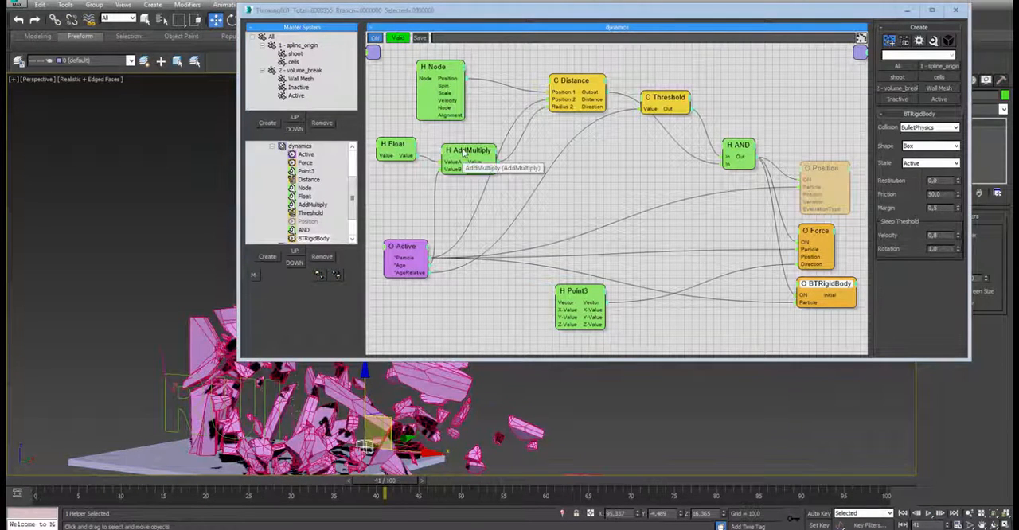
# - Move the AddMultiply node further from the Float node and review its A * B operation with the simulation at frame 2
pyautogui.moveTo(464, 152); pyautogui.dragTo(481, 173)
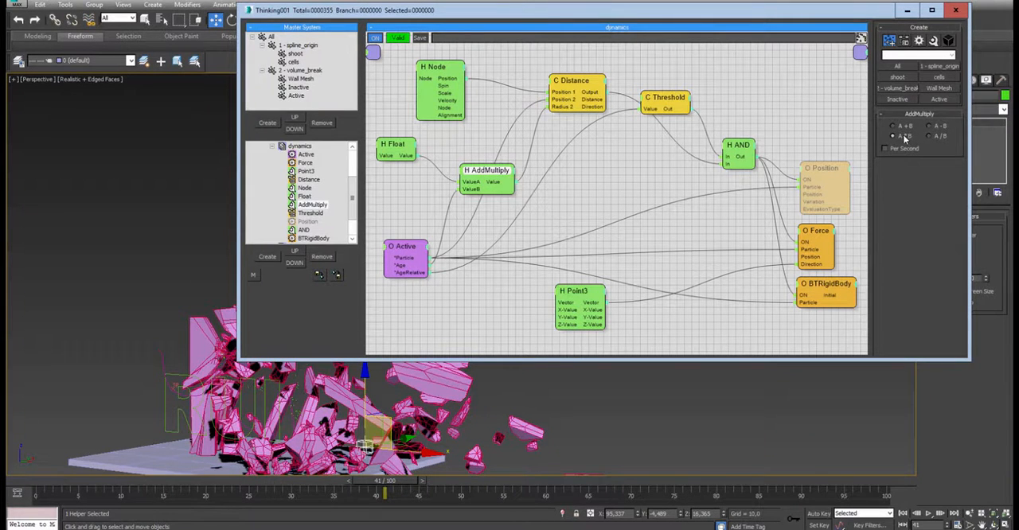
pyautogui.click(36, 482)
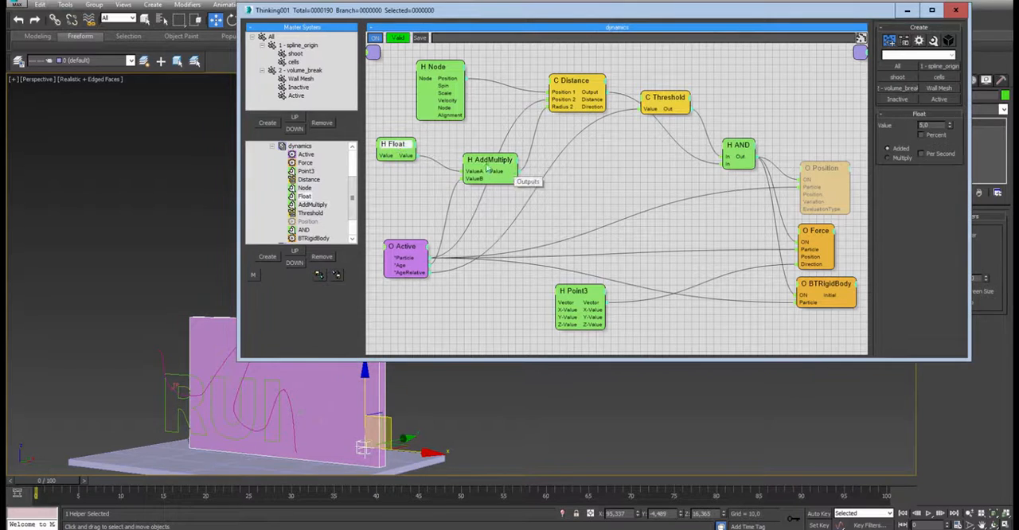
pyautogui.moveTo(477, 165); pyautogui.dragTo(488, 165)
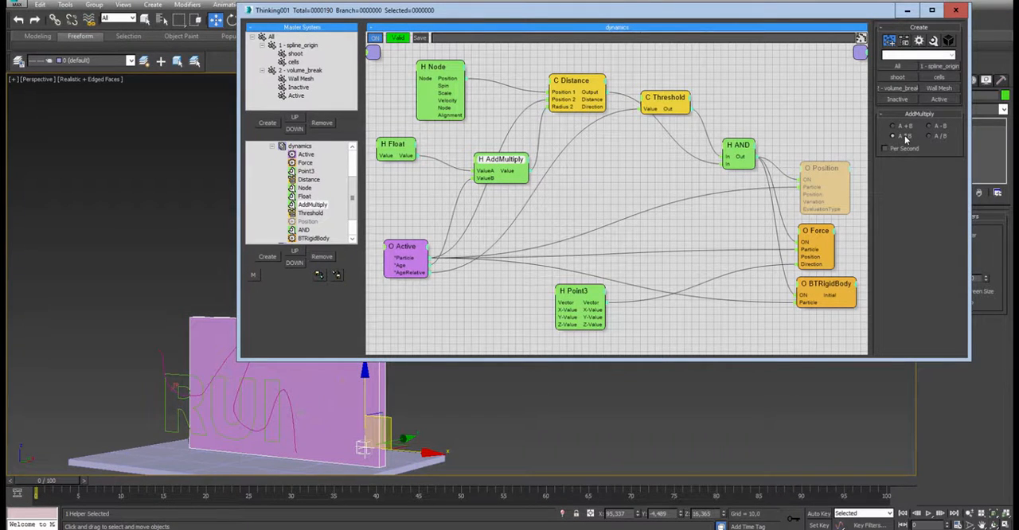
pyautogui.moveTo(38, 482); pyautogui.dragTo(62, 481)
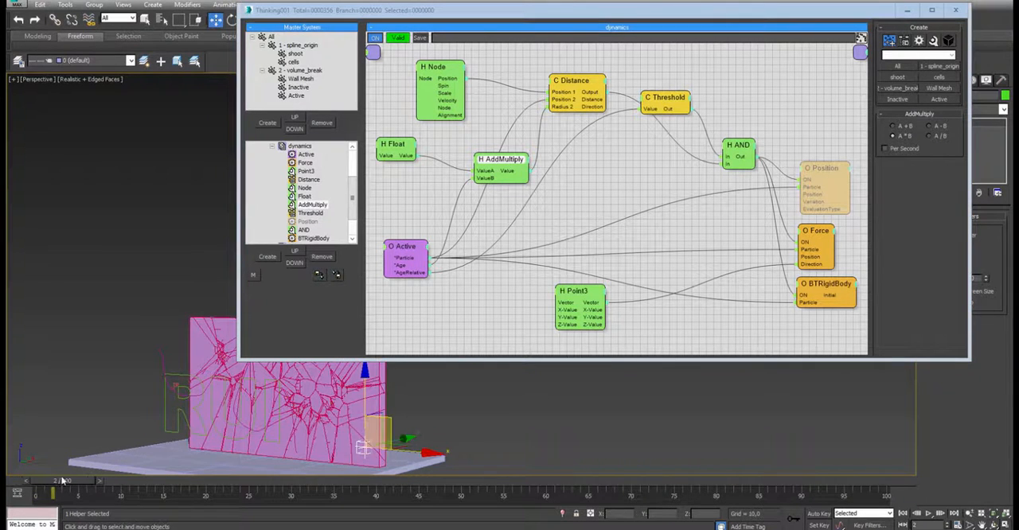
pyautogui.click(404, 148)
pyautogui.click(491, 162)
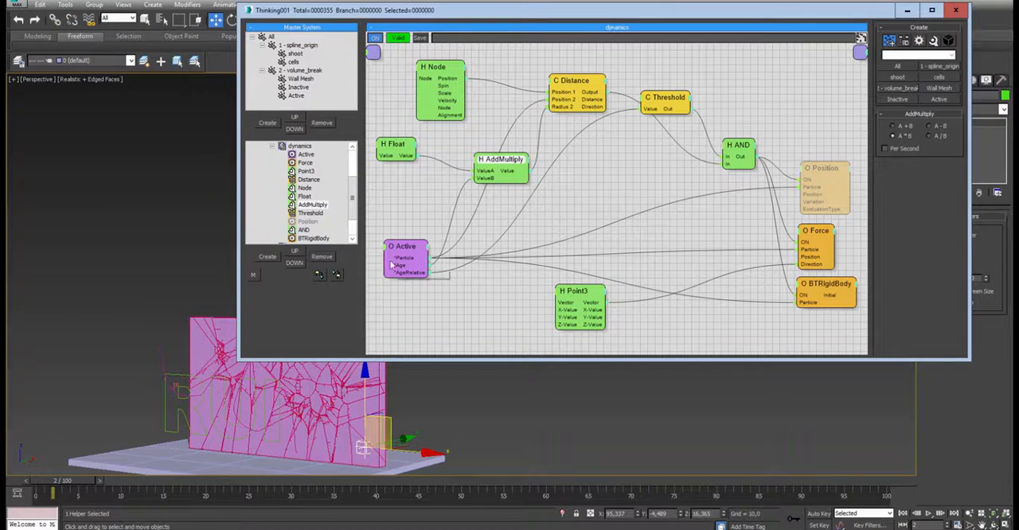
# - Scrub the simulation forward to frame 40 and show the settings of the Float and BTRigidBody nodes
pyautogui.moveTo(84, 482); pyautogui.dragTo(400, 496)
pyautogui.press('w')
pyautogui.click(403, 144)
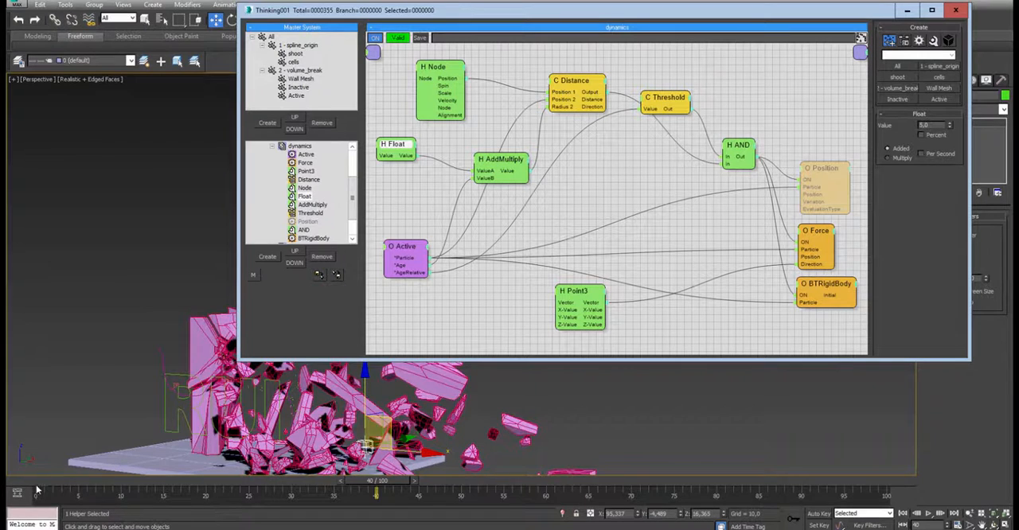
pyautogui.click(827, 289)
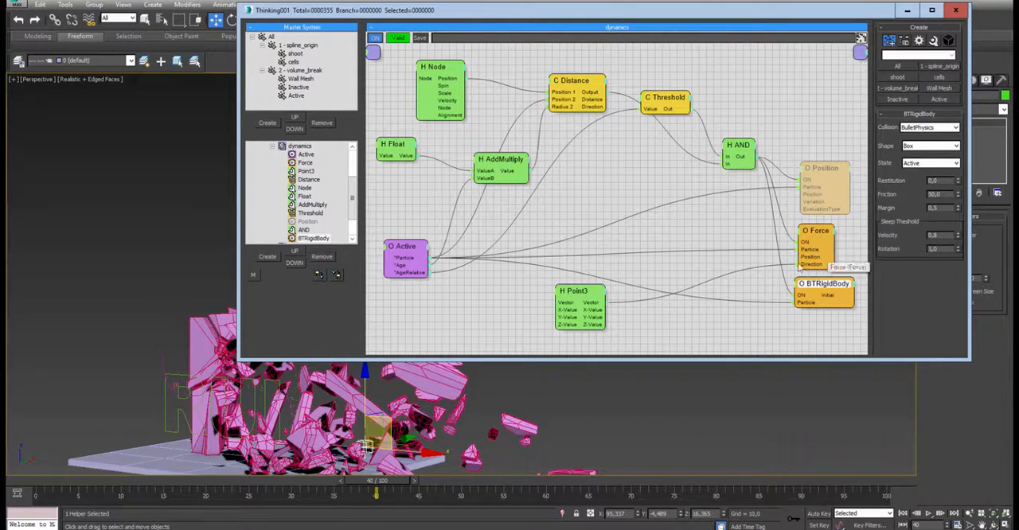
# - Collapse the dynamics and solver sets in the dynamic set tree and deselect the helper in the scene
pyautogui.click(272, 146)
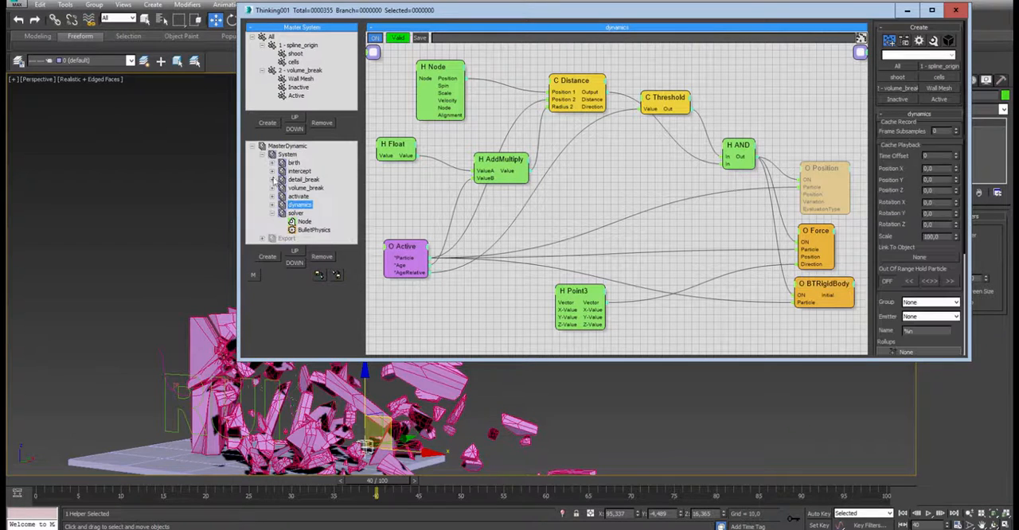
pyautogui.click(272, 214)
pyautogui.click(597, 403)
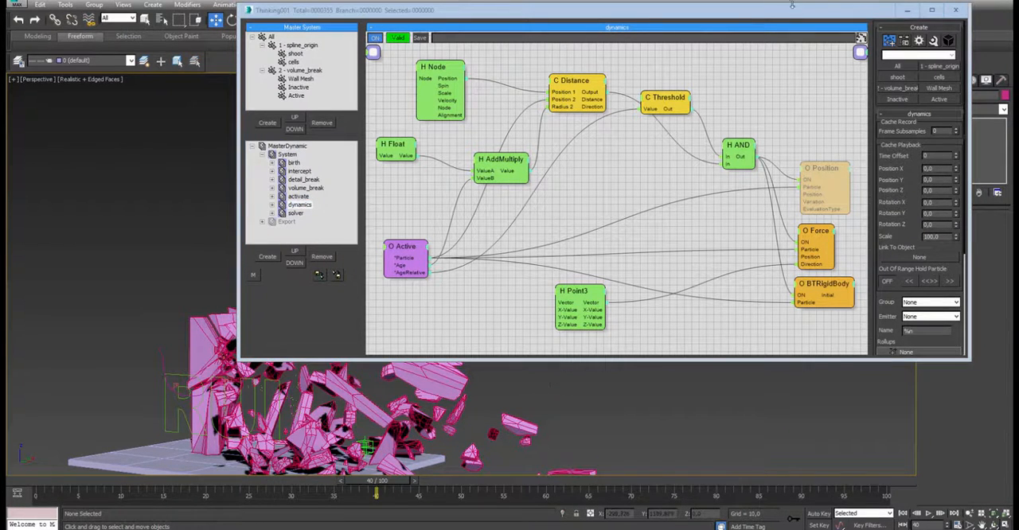
# - Reposition and heighten the Thinking Particles editor to show the whole dynamics network, and close it
pyautogui.moveTo(792, 5); pyautogui.dragTo(799, 69)
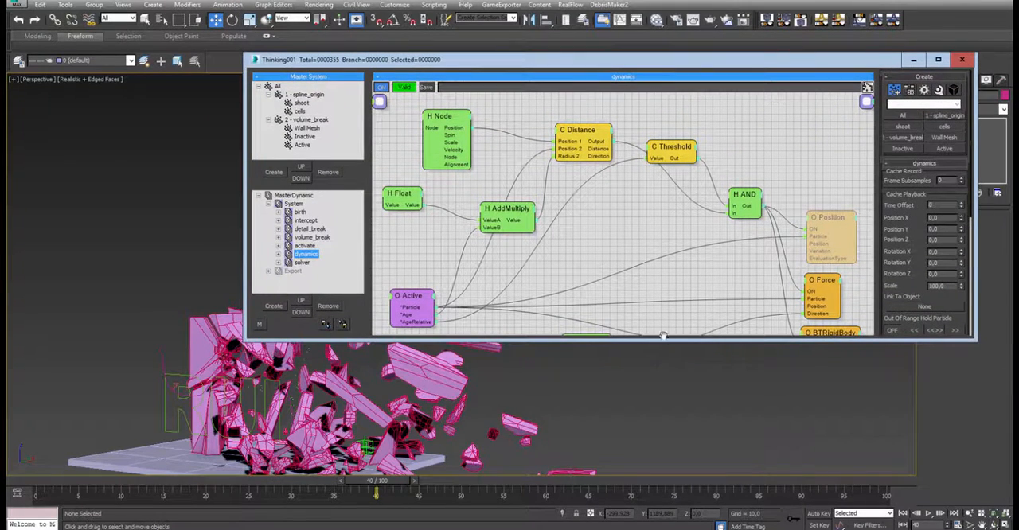
pyautogui.moveTo(665, 343); pyautogui.dragTo(666, 398)
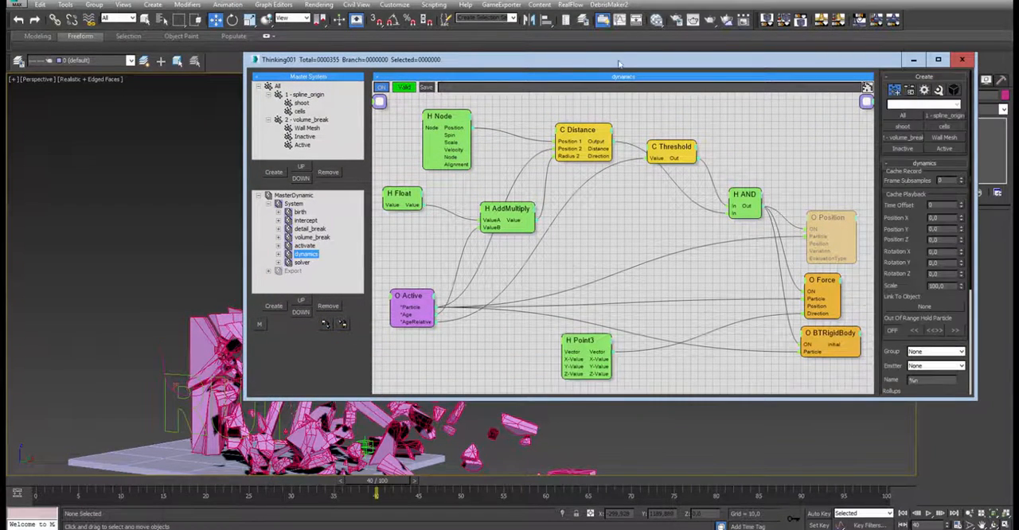
pyautogui.moveTo(619, 64); pyautogui.dragTo(608, 53)
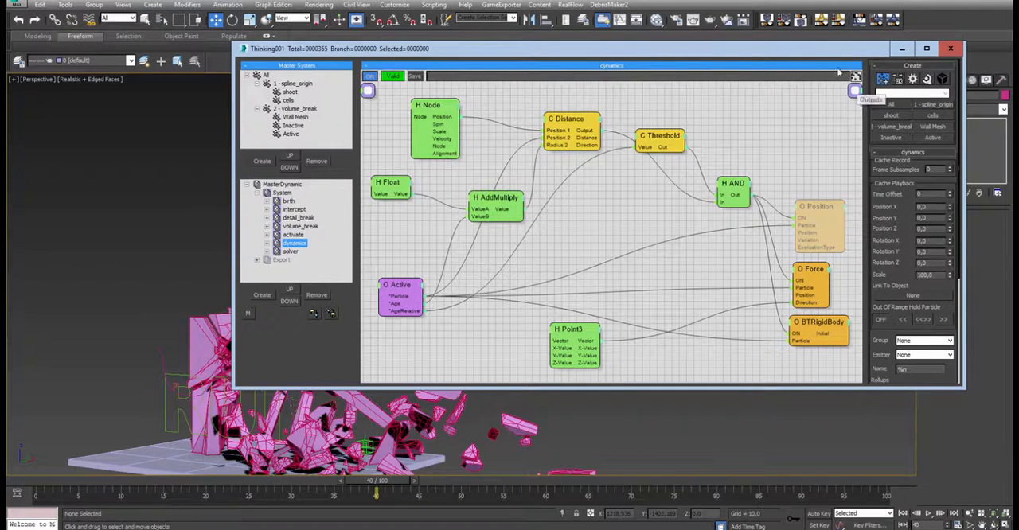
pyautogui.click(951, 50)
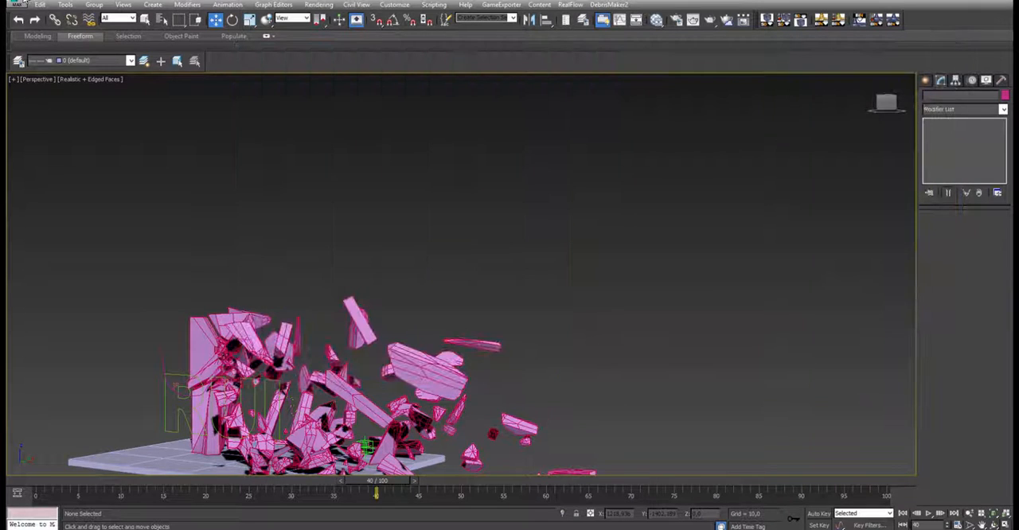
# - Open the recent scene Maskboy_animation_v006.max
pyautogui.click(19, 4)
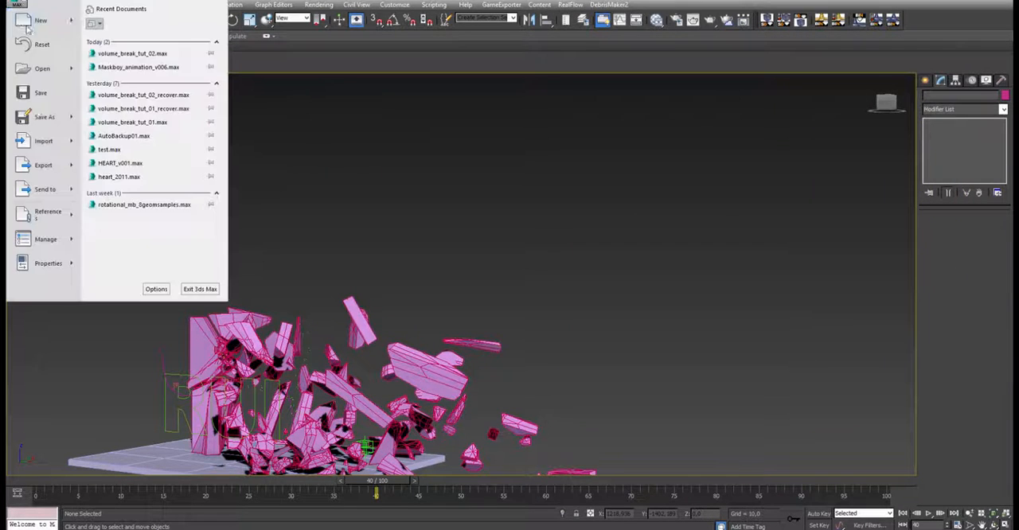
pyautogui.click(126, 68)
pyautogui.click(506, 280)
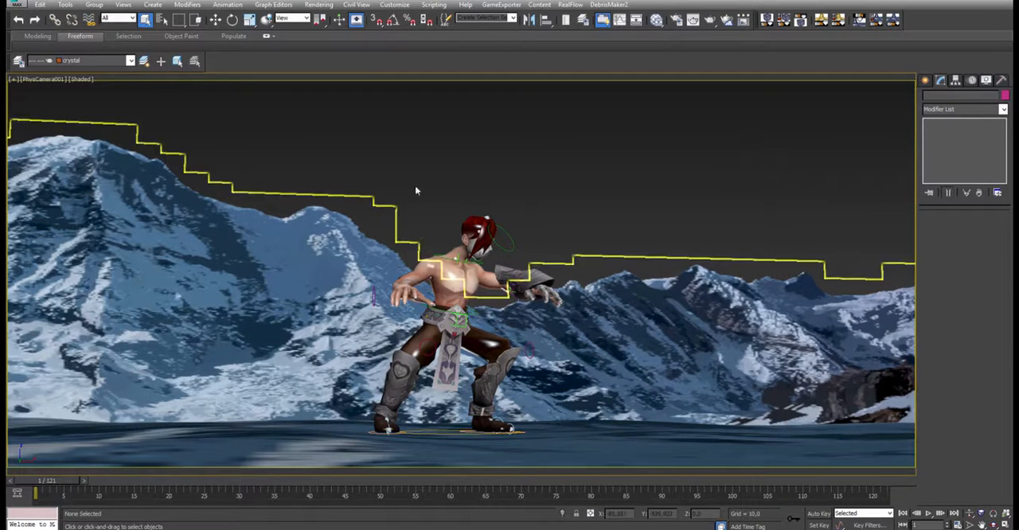
# - Play the character and crystal animation, and scrub through it again from the start to frame 89
pyautogui.click(929, 516)
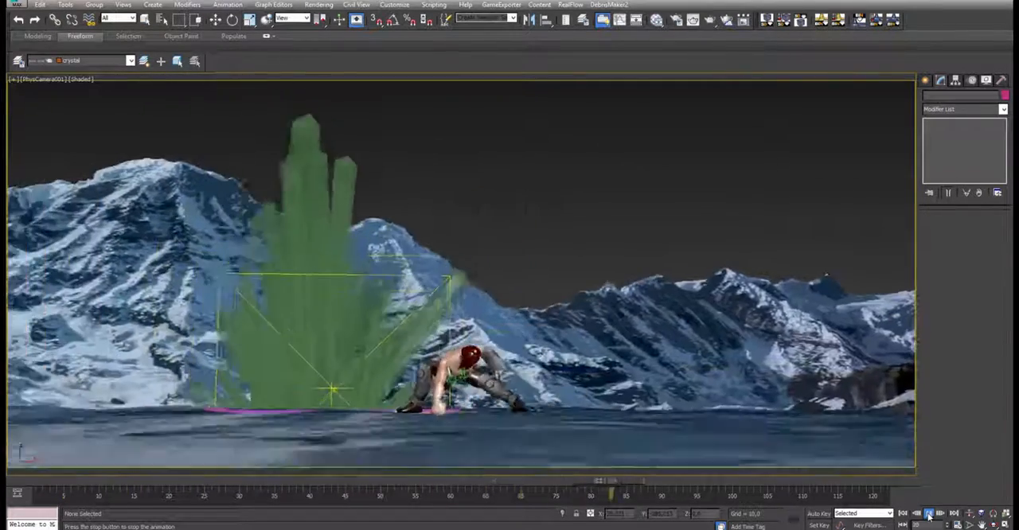
pyautogui.click(929, 515)
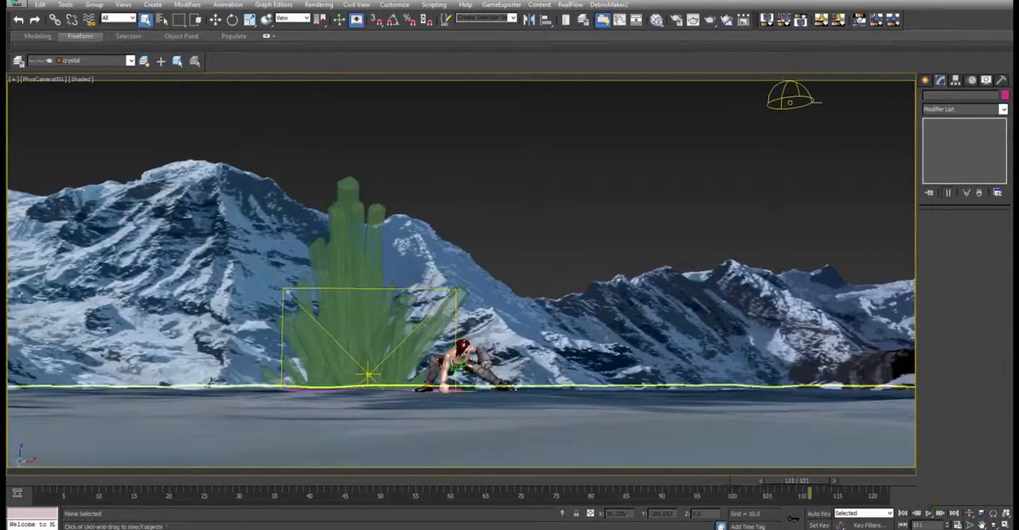
pyautogui.click(49, 485)
pyautogui.moveTo(78, 484); pyautogui.dragTo(393, 496)
pyautogui.press('q')
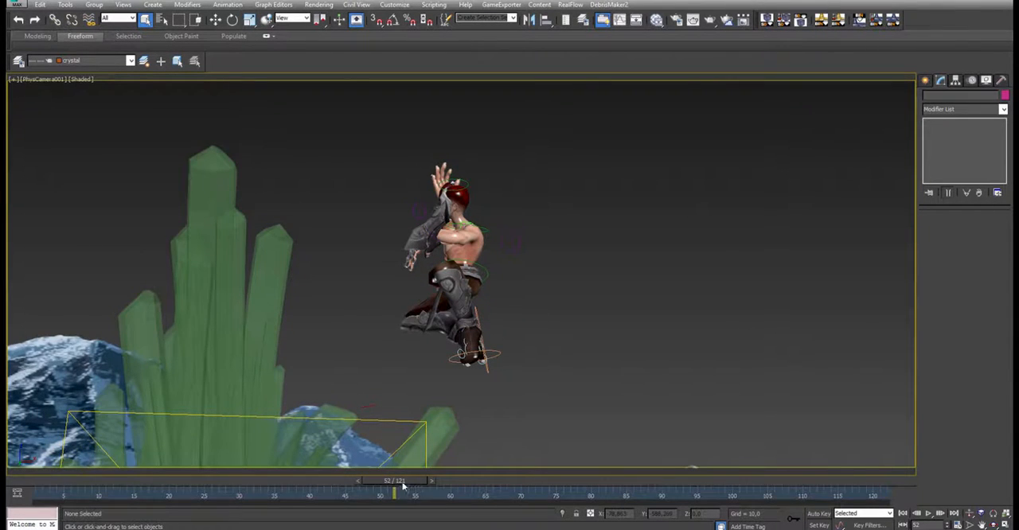
pyautogui.moveTo(403, 485); pyautogui.dragTo(655, 489)
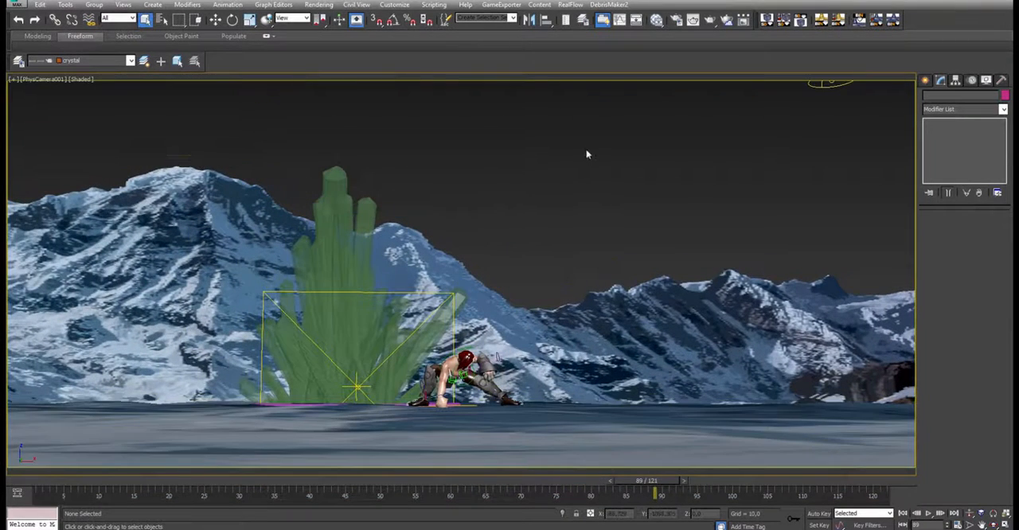
# - Return the character animation to frame 1 and play it to frame 62, where the character is in mid-air
pyautogui.click(55, 482)
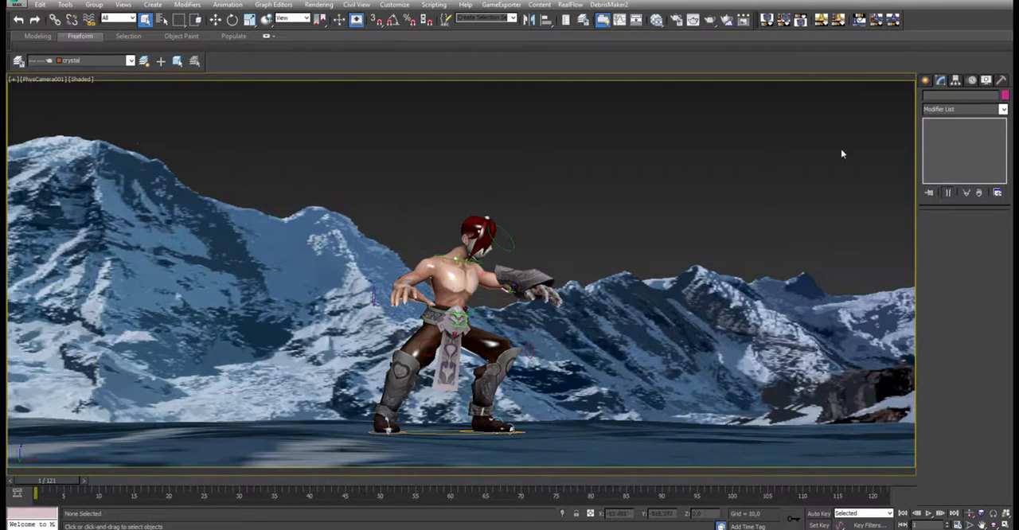
pyautogui.click(928, 514)
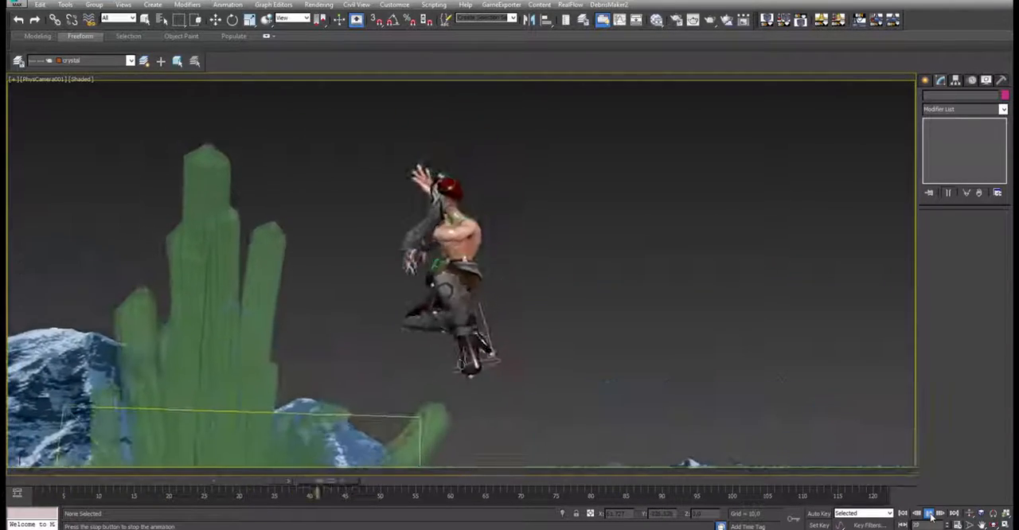
pyautogui.click(930, 515)
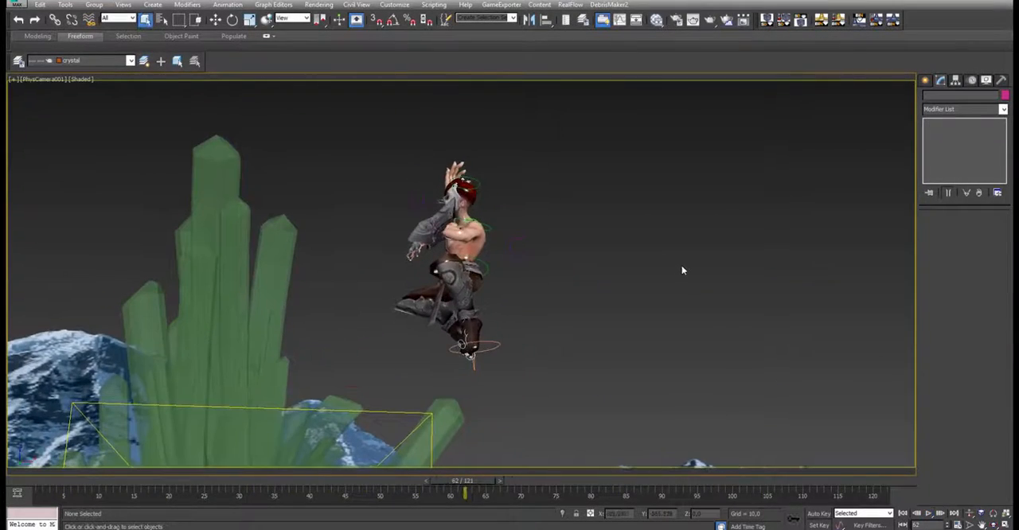